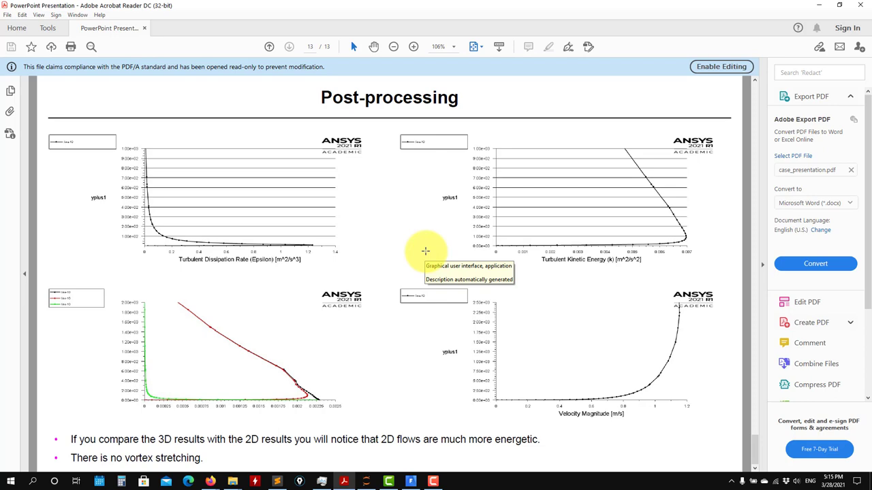
Look through the post-processing slides of the case presentation, including the u+ versus y+ and velocity profile plots, and minimise the PDF.
{"action": "scroll", "coordinate": [425, 251], "scroll_direction": "up", "scroll_amount": 9}
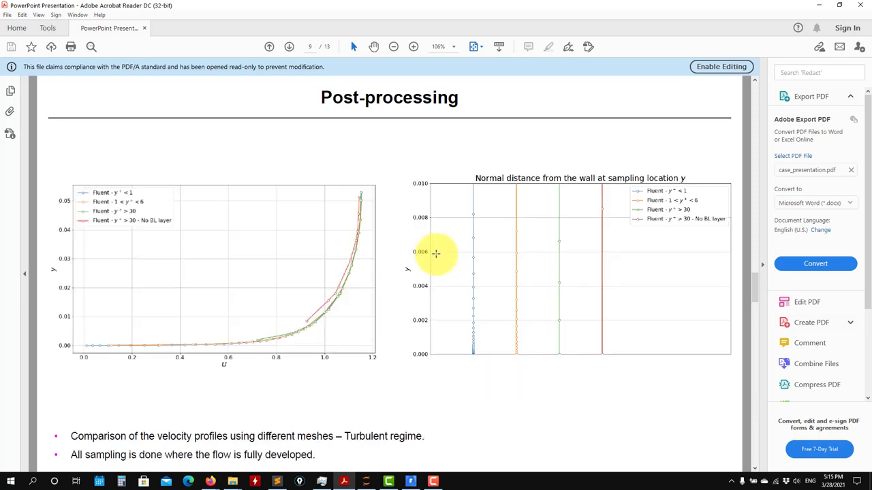
{"action": "scroll", "coordinate": [467, 256], "scroll_direction": "up", "scroll_amount": 1}
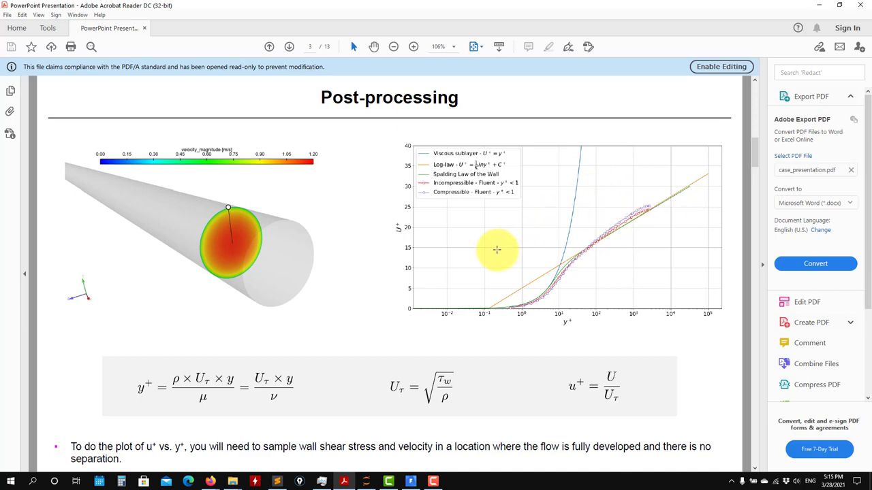
{"action": "scroll", "coordinate": [496, 250], "scroll_direction": "down", "scroll_amount": 6}
{"action": "scroll", "coordinate": [517, 247], "scroll_direction": "down", "scroll_amount": 4}
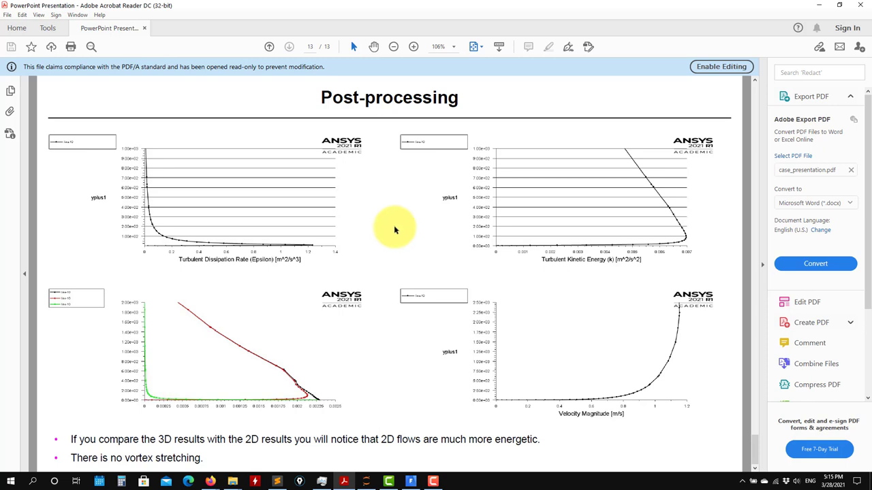
{"action": "left_click", "coordinate": [818, 9]}
Switch to File Explorer and open the yp1 case folder inside fluent_mesh_case and turbulent.
{"action": "mouse_move", "coordinate": [228, 478]}
{"action": "left_click", "coordinate": [170, 443]}
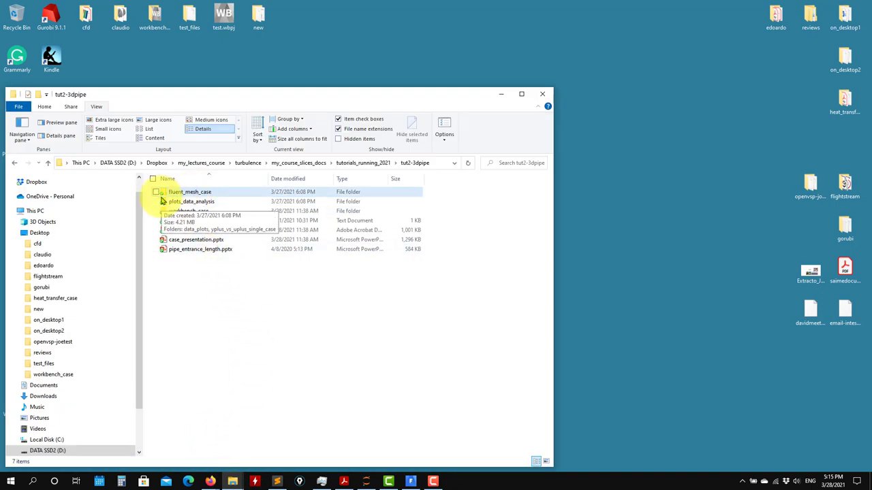
{"action": "left_click", "coordinate": [186, 193]}
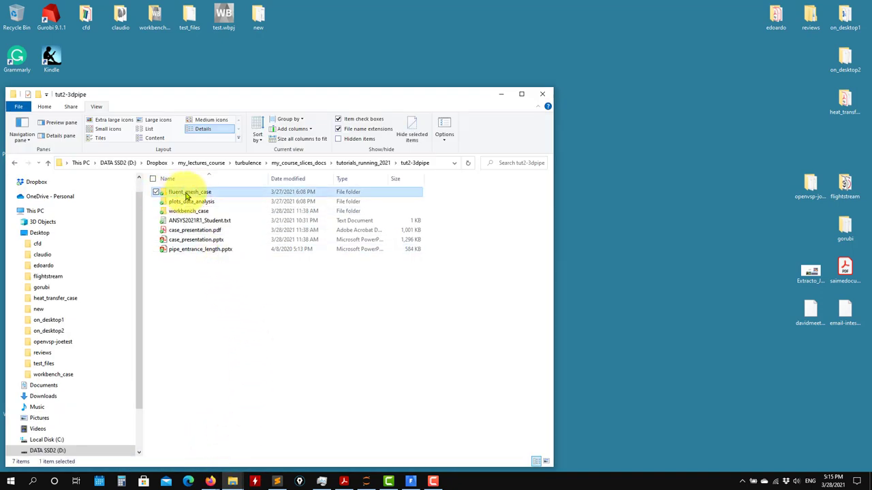
{"action": "left_click", "coordinate": [186, 193]}
{"action": "left_click", "coordinate": [184, 193]}
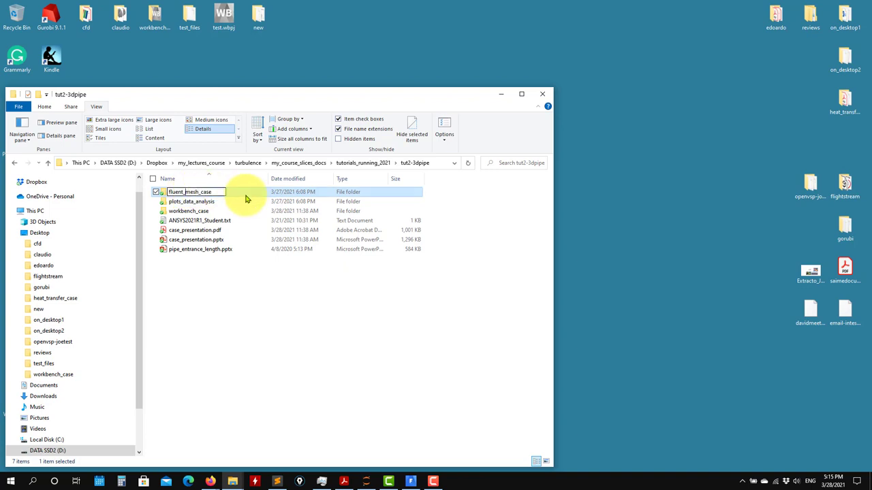
{"action": "left_click", "coordinate": [246, 196]}
{"action": "double_click", "coordinate": [246, 196]}
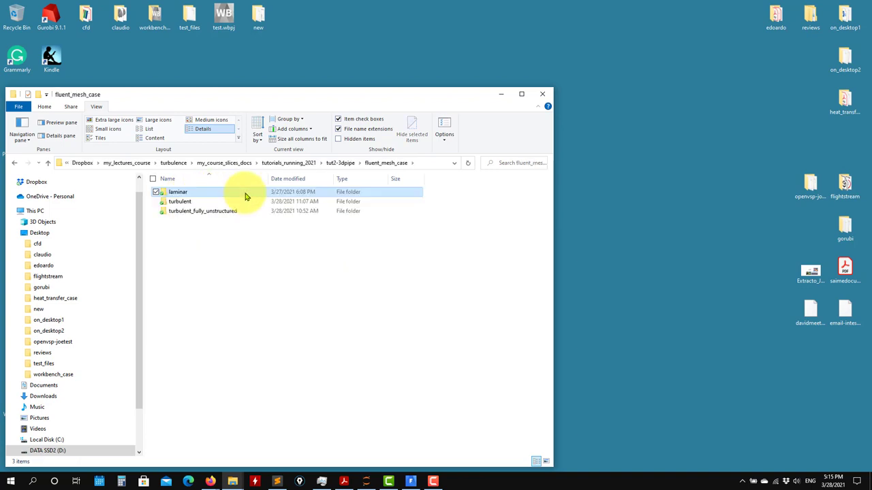
{"action": "left_click", "coordinate": [196, 202]}
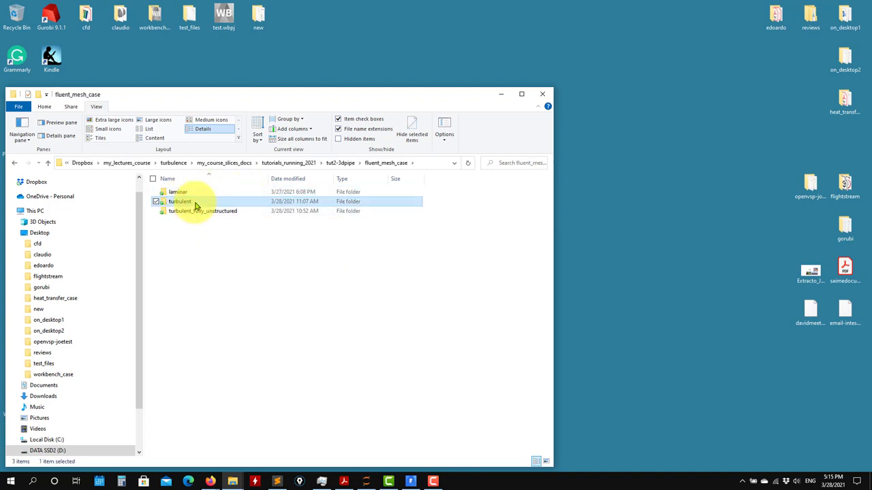
{"action": "double_click", "coordinate": [196, 203]}
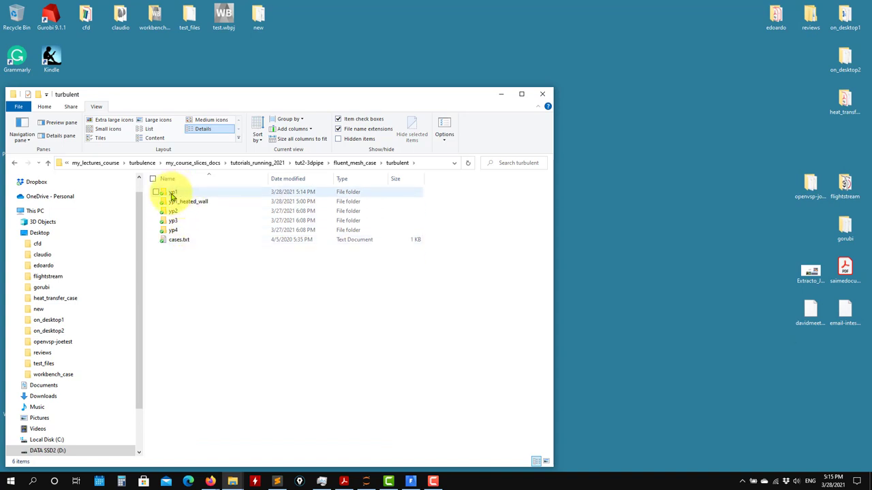
{"action": "double_click", "coordinate": [176, 194]}
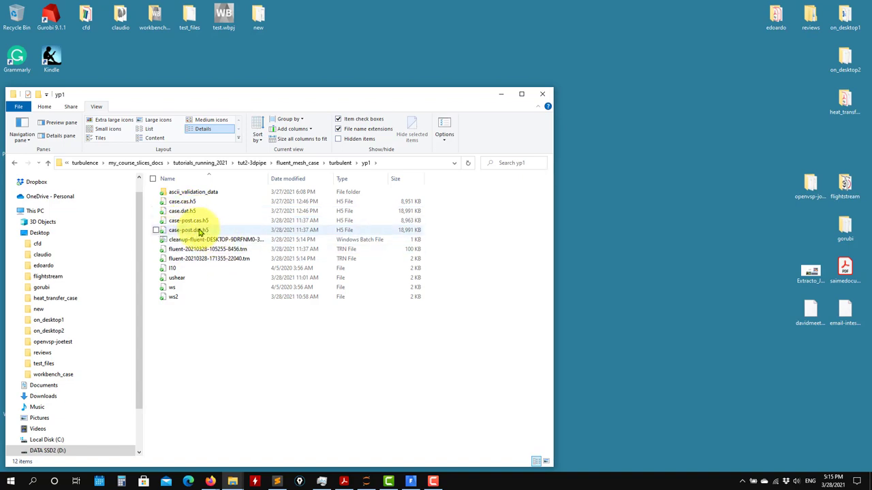
Switch to Fluent and read the case and data of case-post.cas.h5 from the yp1 folder.
{"action": "left_click", "coordinate": [411, 481]}
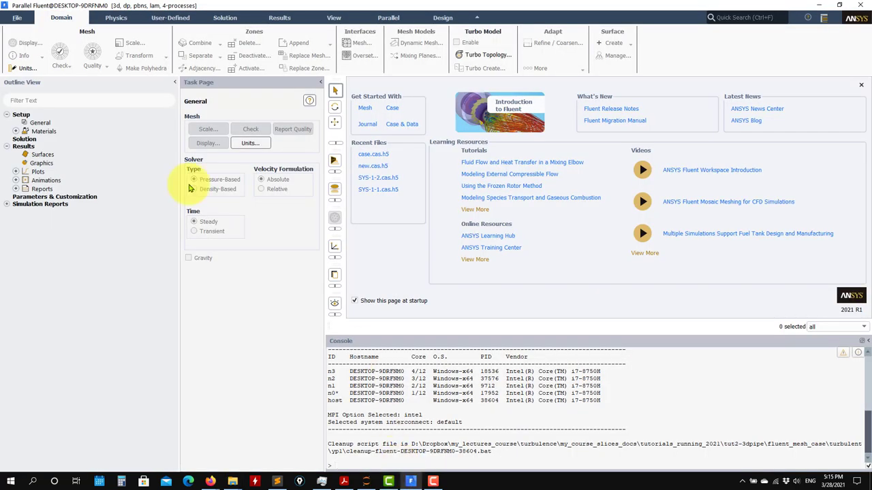
{"action": "left_click", "coordinate": [18, 19]}
{"action": "mouse_move", "coordinate": [27, 31]}
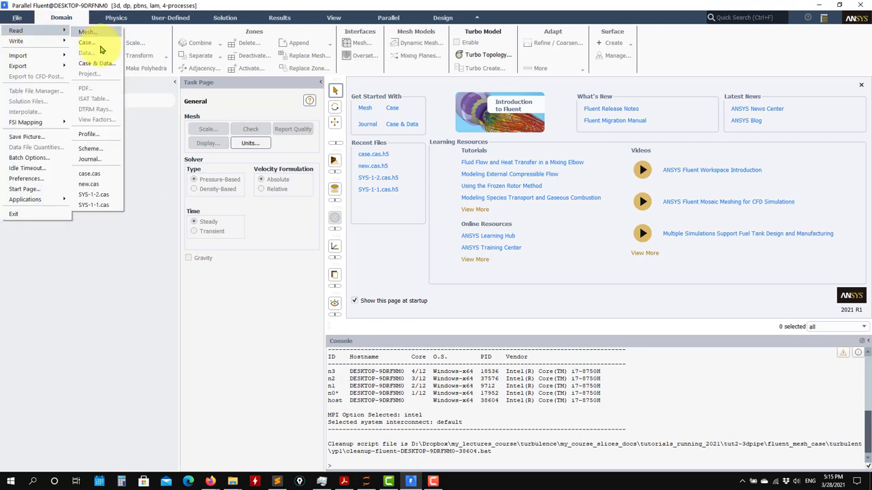
{"action": "left_click", "coordinate": [90, 62]}
{"action": "left_click", "coordinate": [382, 195]}
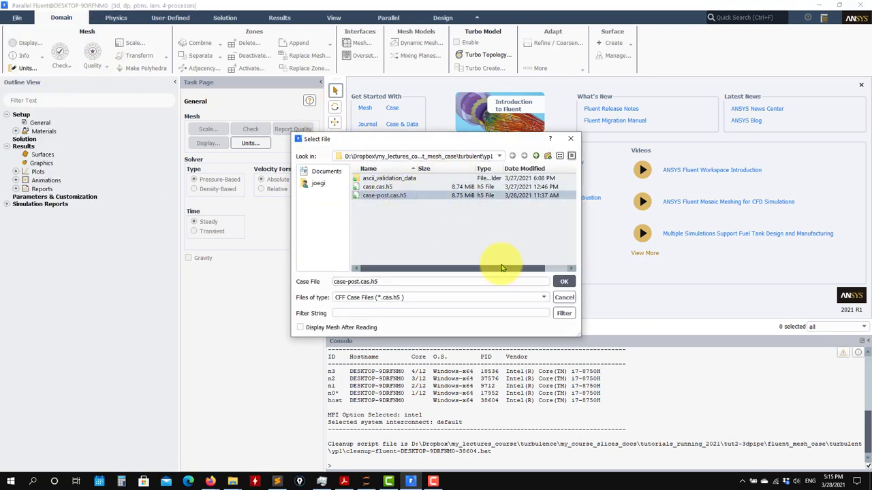
{"action": "left_click", "coordinate": [563, 280]}
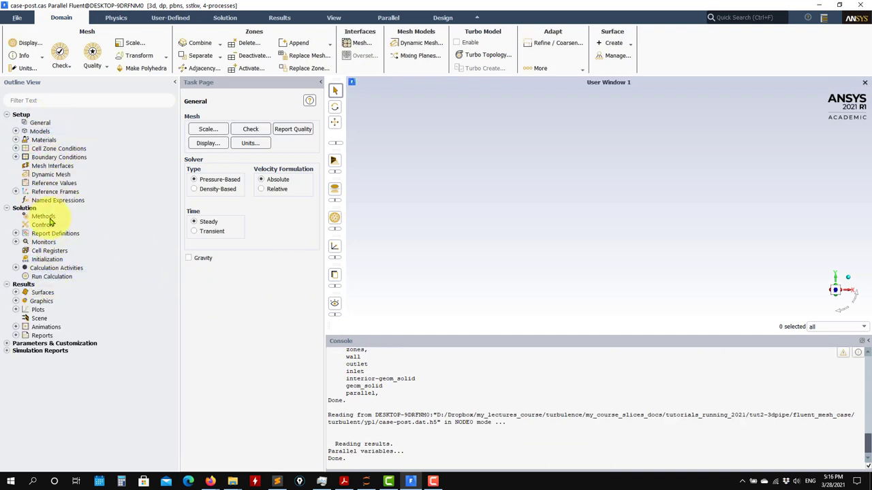
Display the saved contour-1 of yplus1 on the z-coordinate-9 surface.
{"action": "left_click", "coordinate": [17, 301]}
{"action": "left_click", "coordinate": [25, 318]}
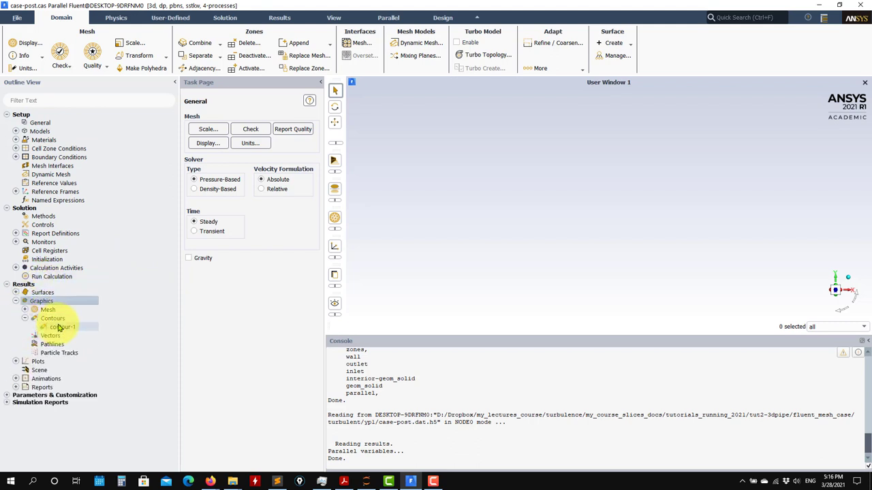
{"action": "left_click", "coordinate": [61, 327]}
{"action": "left_click", "coordinate": [255, 423]}
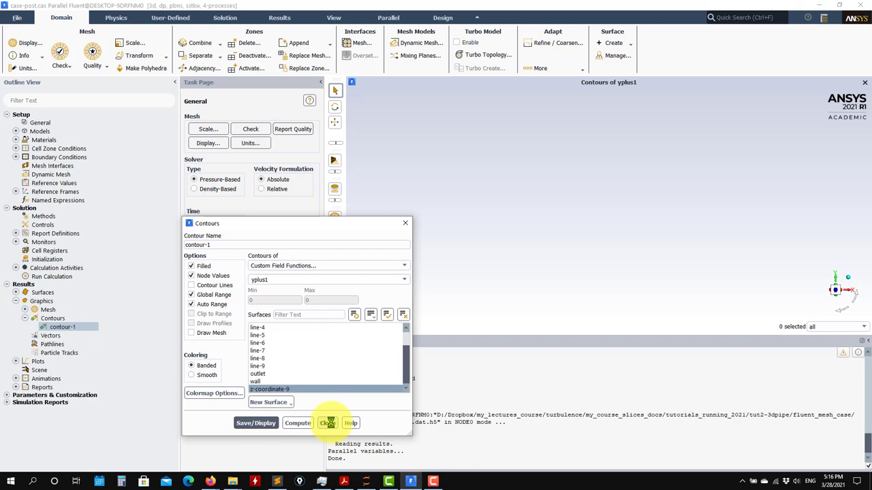
{"action": "left_click", "coordinate": [328, 424]}
{"action": "left_click_drag", "start_coordinate": [722, 174], "coordinate": [748, 179]}
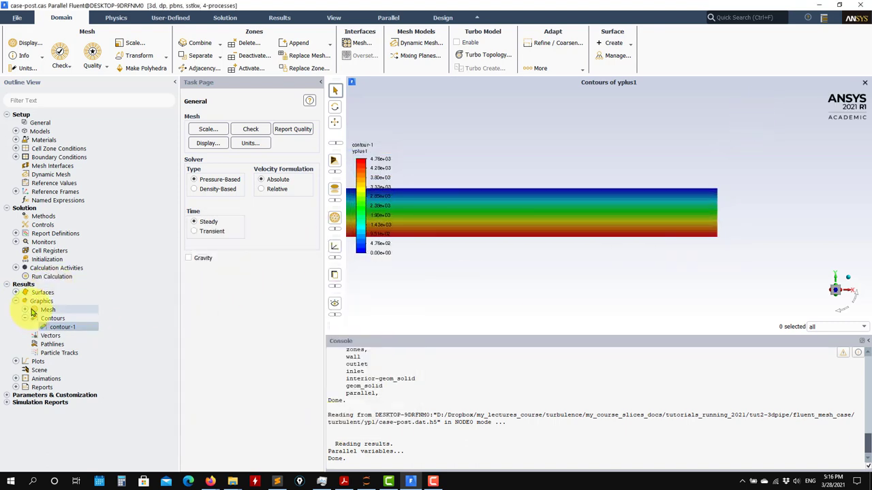
Plot the saved xy-plot-1 of uplus1 against yplus1 along line-10.
{"action": "left_click", "coordinate": [16, 362]}
{"action": "left_click", "coordinate": [25, 378]}
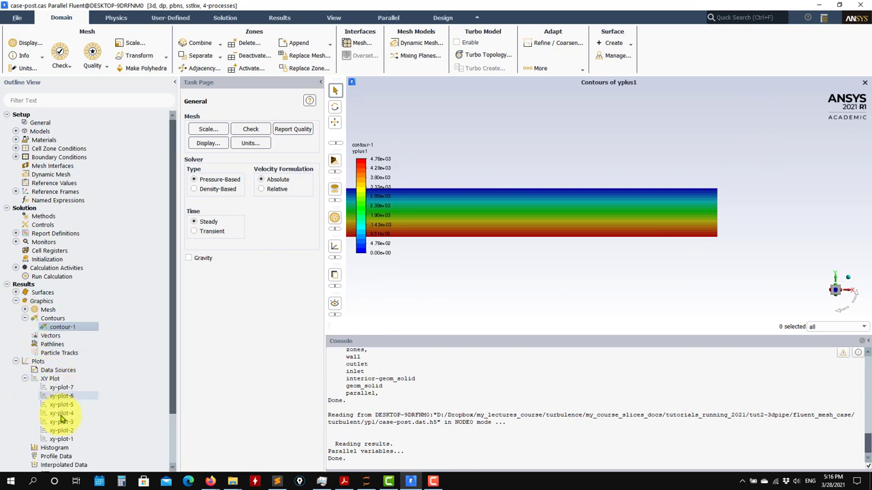
{"action": "double_click", "coordinate": [91, 440]}
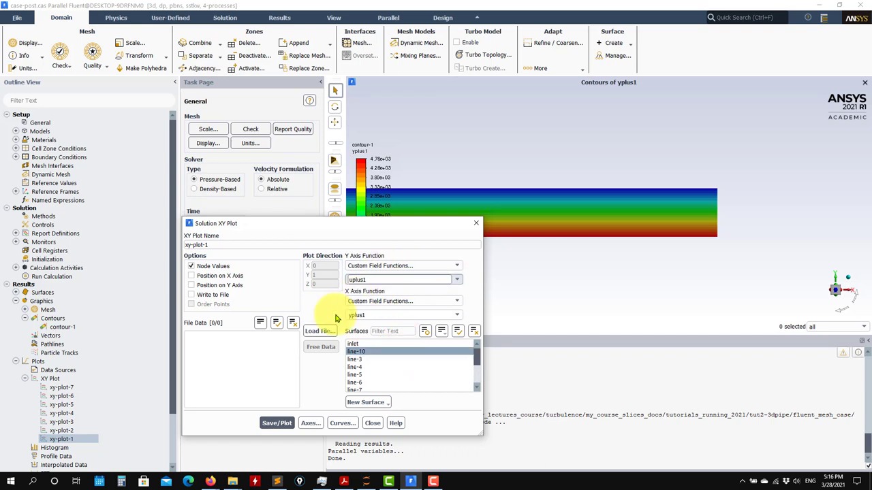
{"action": "left_click", "coordinate": [278, 423]}
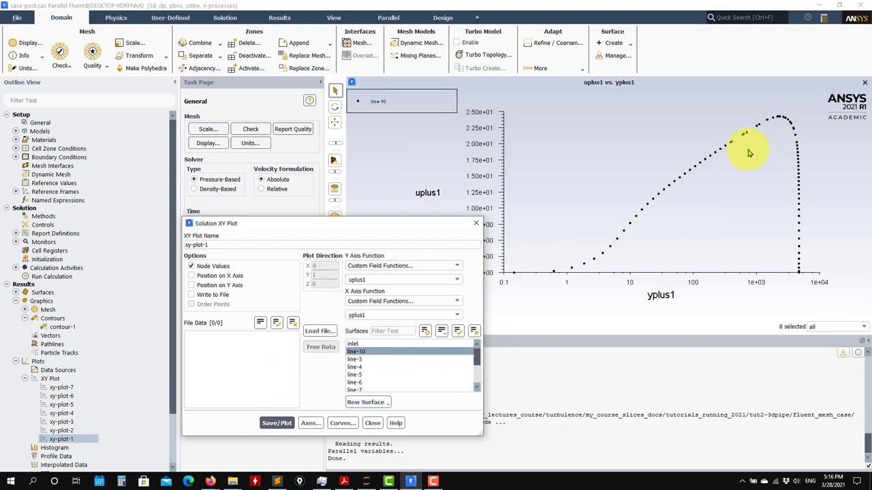
Load flatplate_upyp_line.dat and the log, Spalding and viscous wall-law text files from ascii_validation_data into xy-plot-1, and replot it.
{"action": "left_click", "coordinate": [317, 331]}
{"action": "left_click", "coordinate": [232, 481]}
{"action": "left_click", "coordinate": [179, 452]}
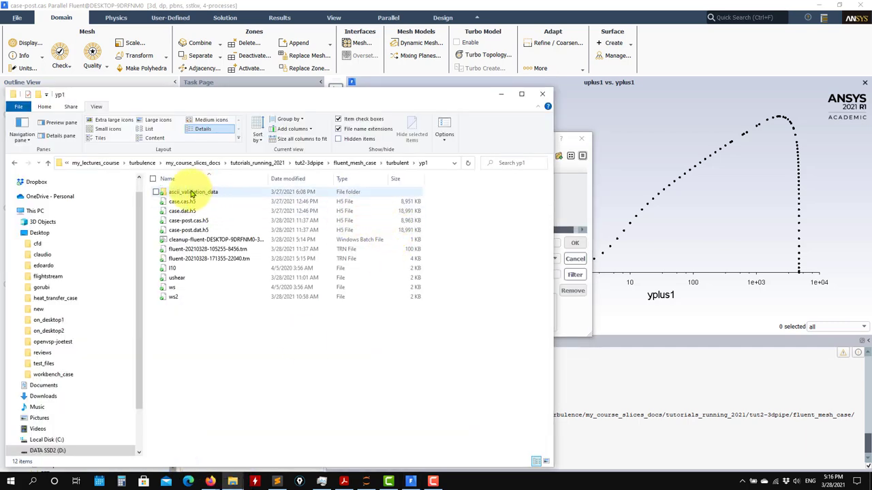
{"action": "left_click", "coordinate": [501, 94]}
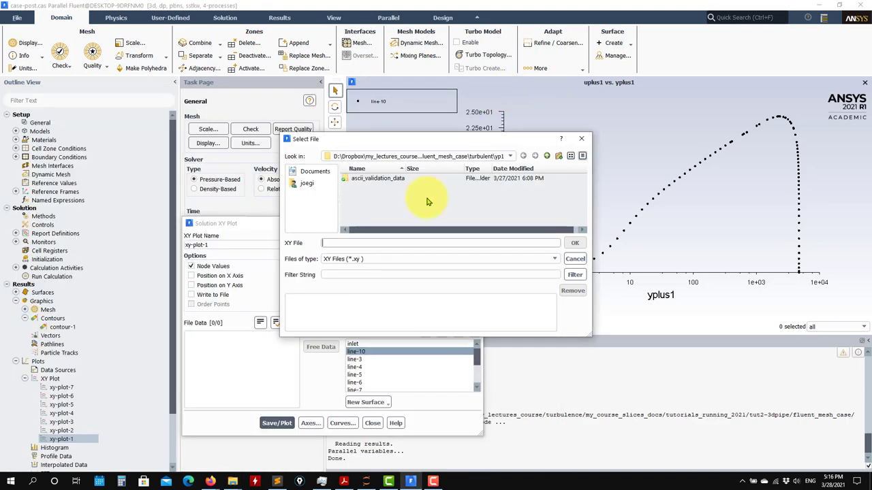
{"action": "double_click", "coordinate": [375, 181]}
{"action": "left_click", "coordinate": [554, 259]}
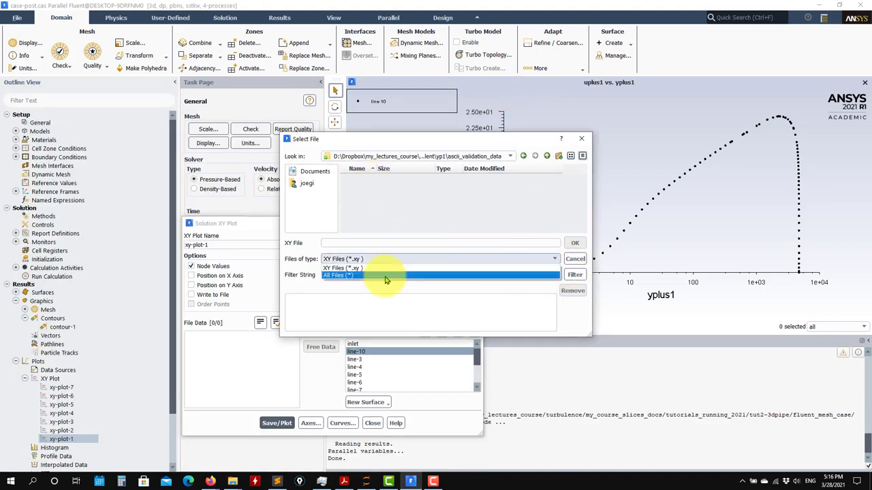
{"action": "left_click", "coordinate": [388, 278]}
{"action": "left_click", "coordinate": [380, 178]}
{"action": "left_click", "coordinate": [376, 204], "text": "shift"}
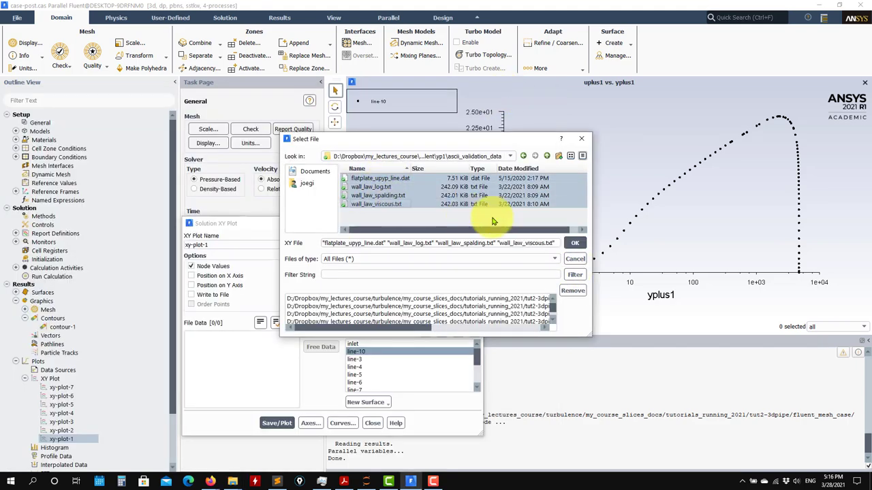
{"action": "left_click", "coordinate": [575, 243]}
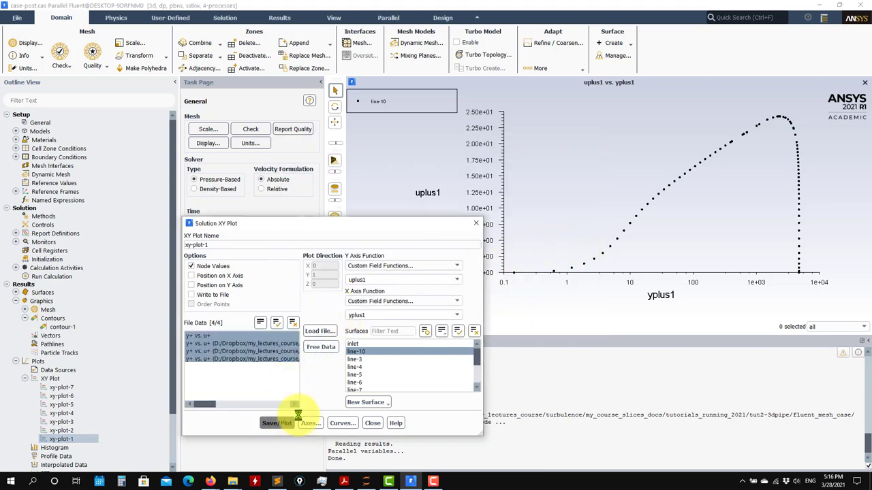
{"action": "left_click", "coordinate": [277, 423]}
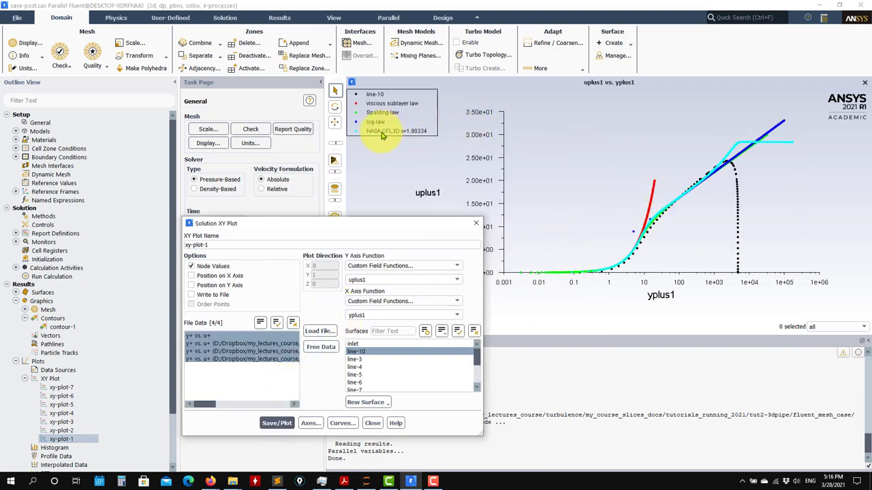
{"action": "left_click", "coordinate": [476, 223]}
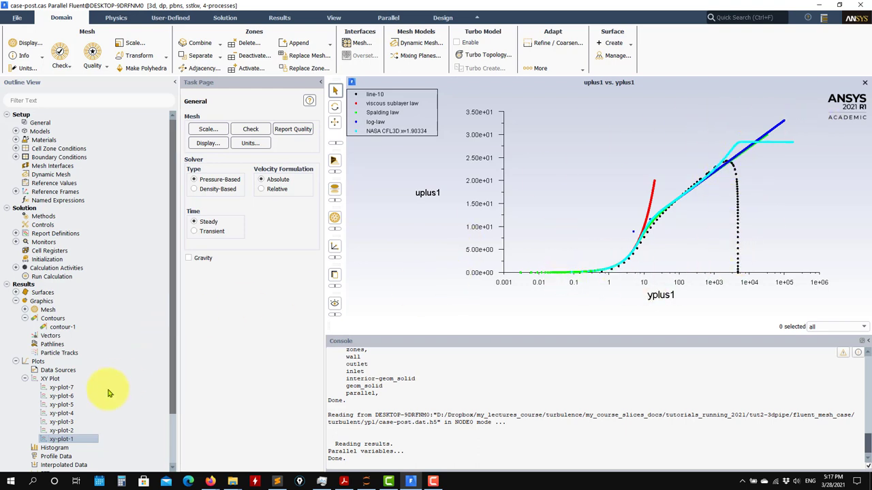
Plot the saved xy-plot-2 of yplus1 against Turbulent Kinetic Energy (k) along line-10, keeping its dialog clear of the graph.
{"action": "double_click", "coordinate": [81, 427]}
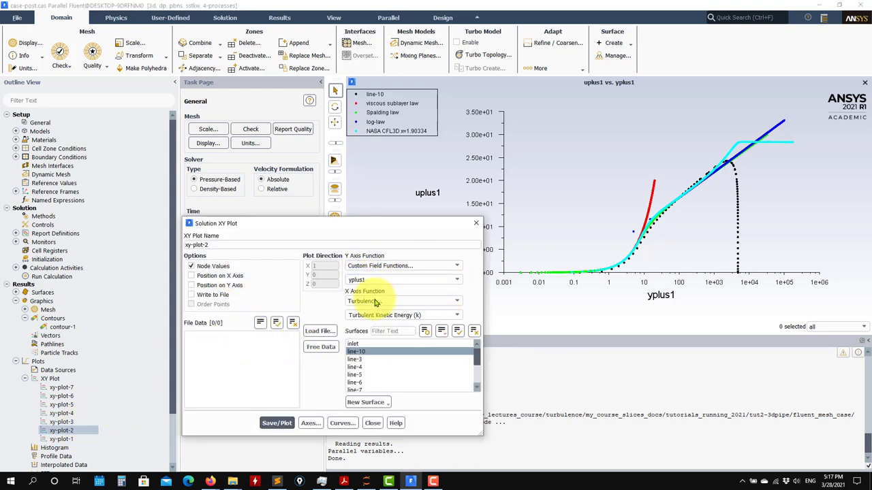
{"action": "left_click", "coordinate": [276, 423]}
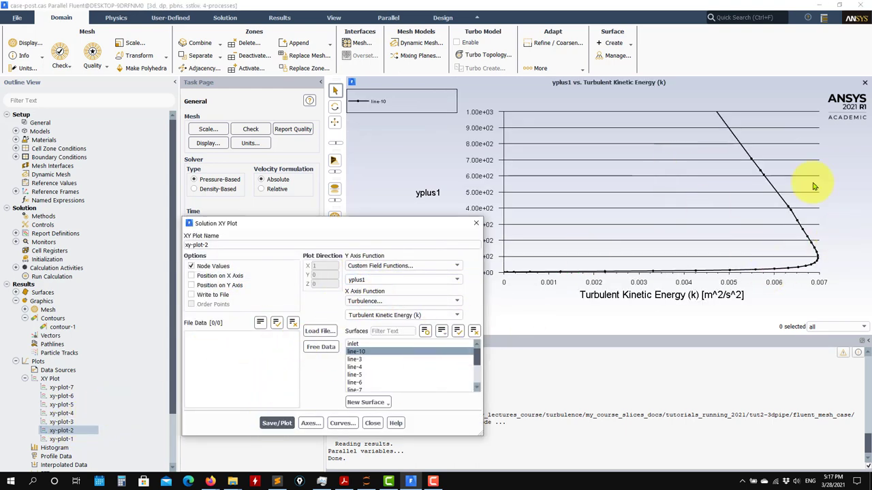
{"action": "left_click_drag", "start_coordinate": [422, 229], "coordinate": [345, 196]}
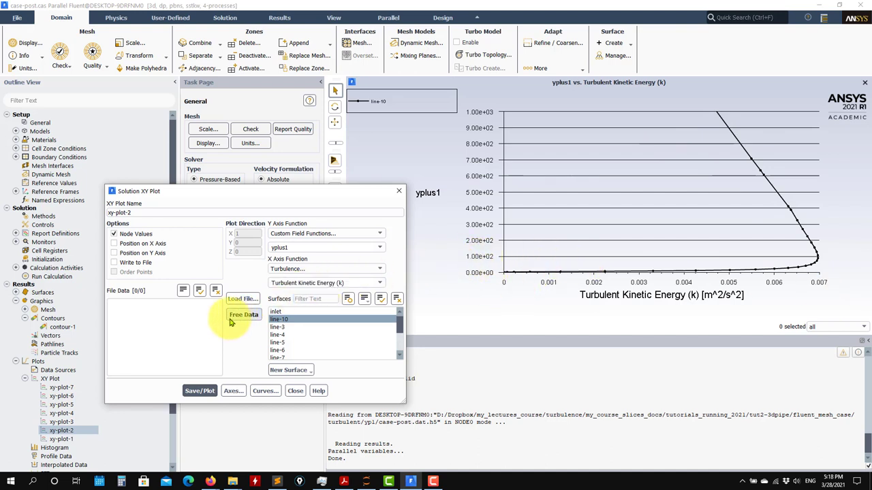
{"action": "left_click_drag", "start_coordinate": [267, 194], "coordinate": [412, 186]}
Plot the saved xy-plot-3 of yplus1 against Turbulent Dissipation Rate (Epsilon) along line-10.
{"action": "left_click", "coordinate": [61, 422]}
{"action": "left_click", "coordinate": [353, 377]}
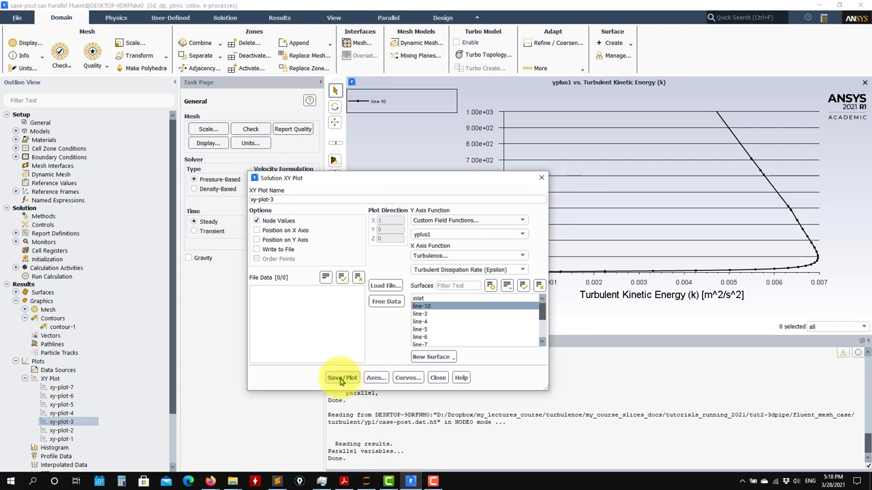
{"action": "left_click_drag", "start_coordinate": [470, 178], "coordinate": [361, 119]}
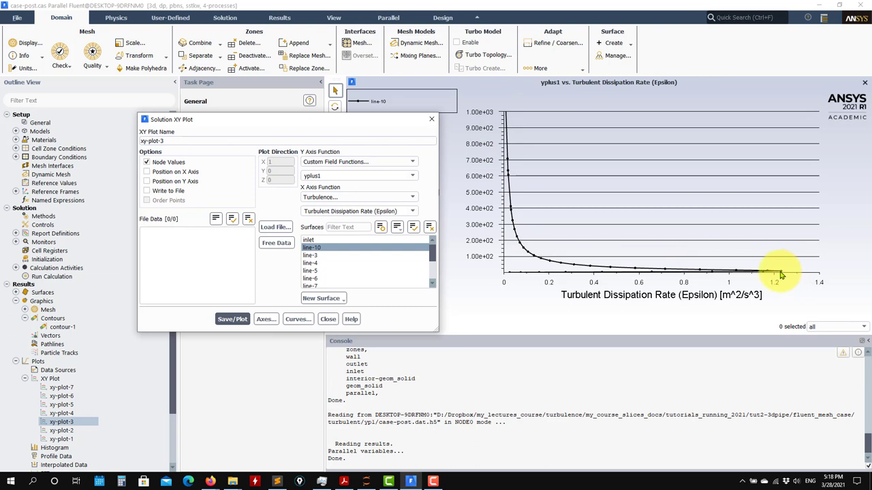
{"action": "left_click", "coordinate": [327, 319]}
Plot yplus1 along line-10 against shear-lam with xy-plot-4, and against shear-tur with xy-plot-5.
{"action": "double_click", "coordinate": [61, 412]}
{"action": "left_click", "coordinate": [232, 319]}
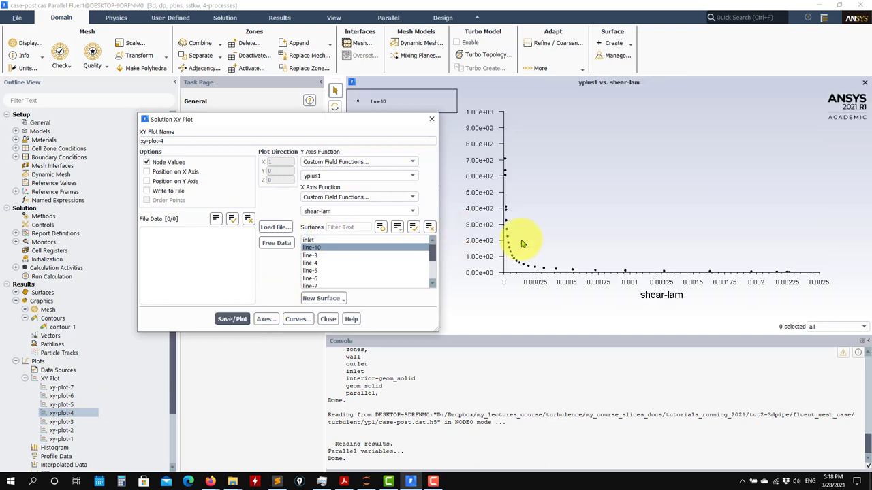
{"action": "left_click", "coordinate": [327, 319]}
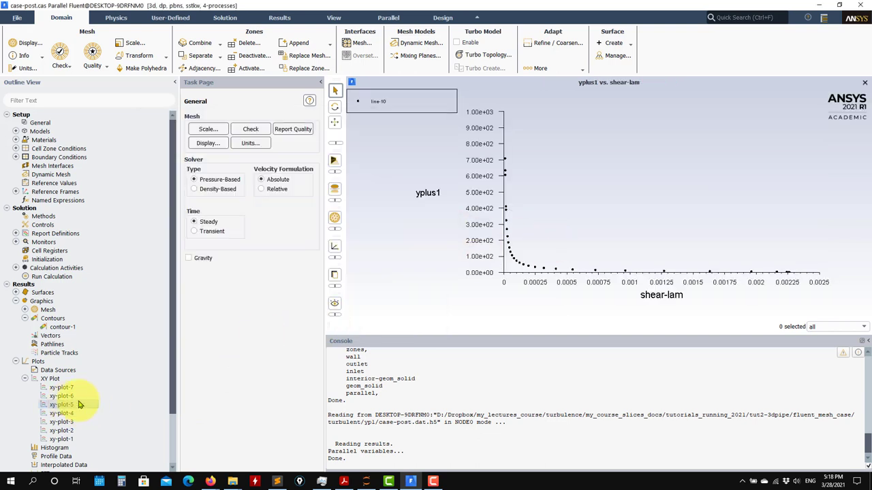
{"action": "double_click", "coordinate": [66, 406]}
{"action": "left_click", "coordinate": [231, 318]}
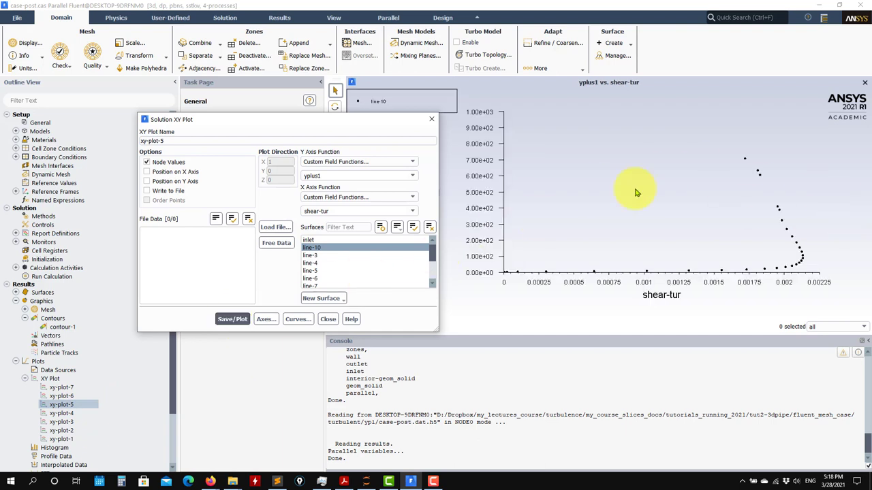
Plot yplus1 along line-10 against shear-total with the saved xy-plot-6.
{"action": "left_click", "coordinate": [327, 319]}
{"action": "double_click", "coordinate": [68, 396]}
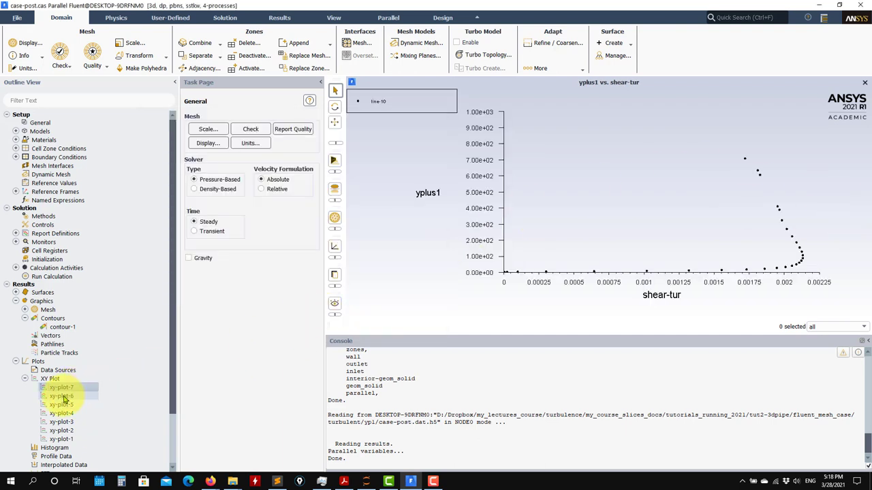
{"action": "left_click", "coordinate": [232, 319]}
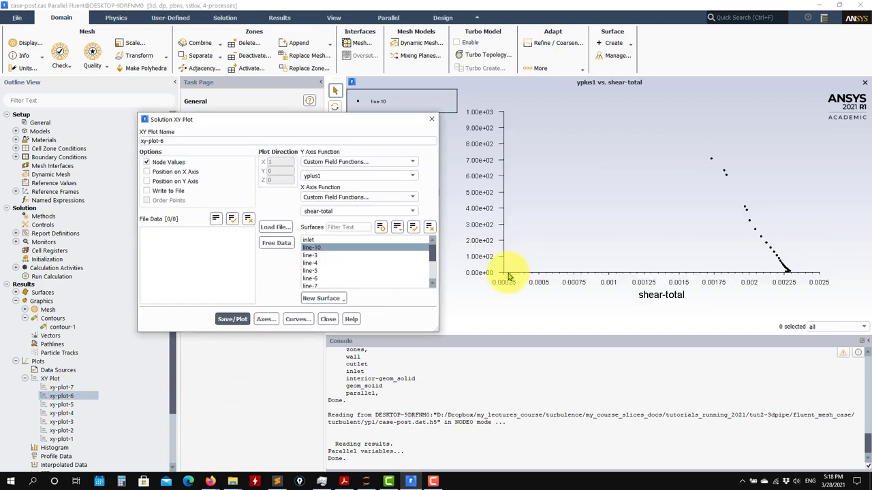
Plot yplus1 along line-10 against Velocity Magnitude with the saved xy-plot-7, and close its dialog.
{"action": "left_click", "coordinate": [63, 387]}
{"action": "double_click", "coordinate": [63, 387]}
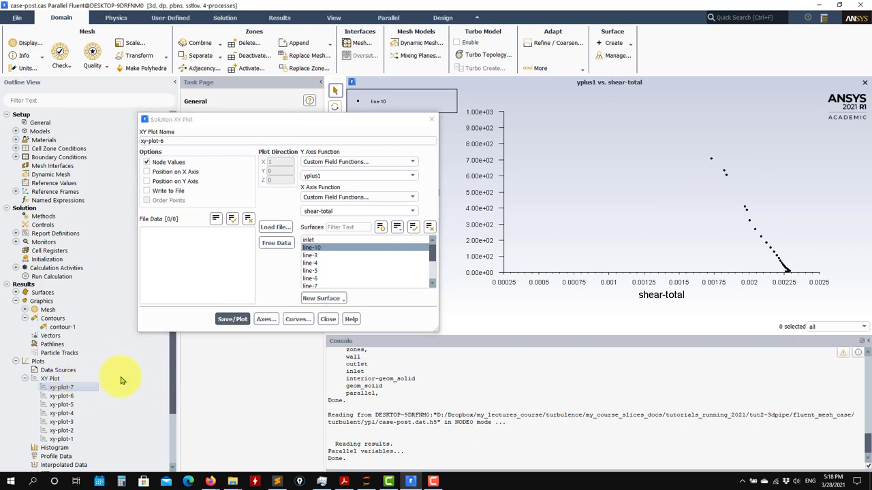
{"action": "left_click", "coordinate": [233, 318]}
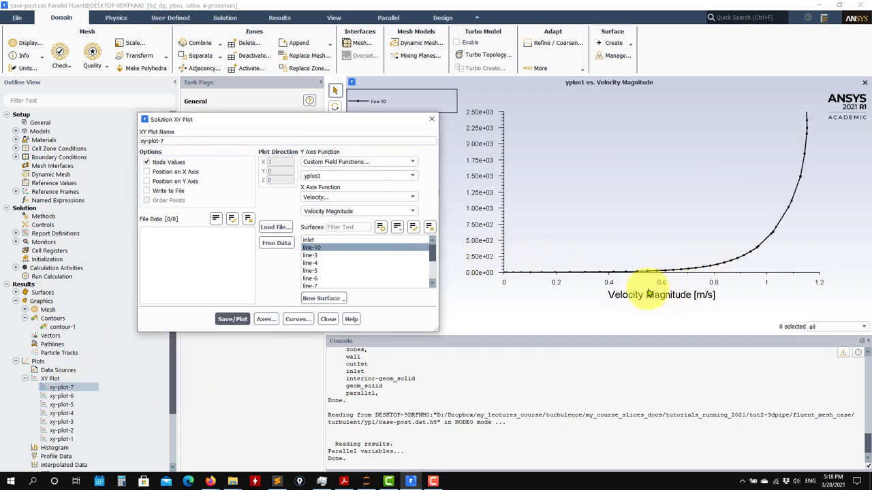
{"action": "left_click_drag", "start_coordinate": [361, 125], "coordinate": [268, 130]}
{"action": "left_click", "coordinate": [333, 125]}
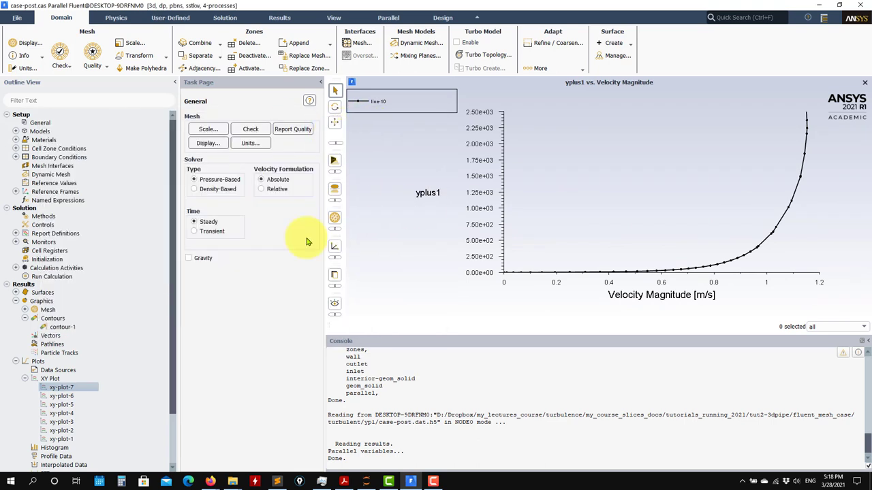
Combine xy-plot-6, xy-plot-5 and xy-plot-4 as plot data sources and plot their three shear curves in one graph.
{"action": "double_click", "coordinate": [49, 372]}
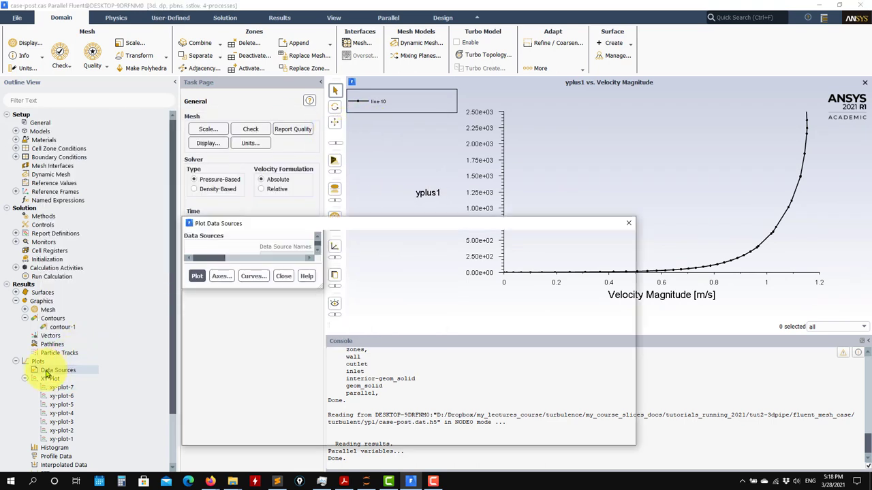
{"action": "left_click", "coordinate": [235, 281]}
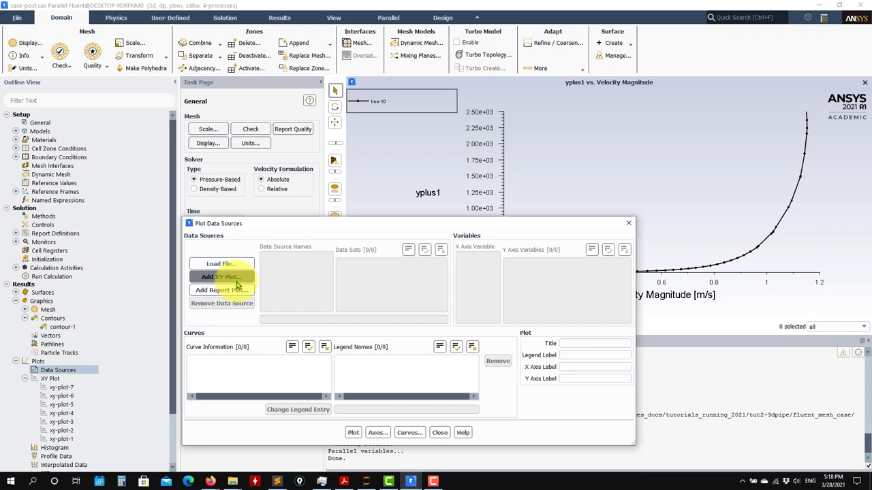
{"action": "left_click_drag", "start_coordinate": [203, 261], "coordinate": [203, 277]}
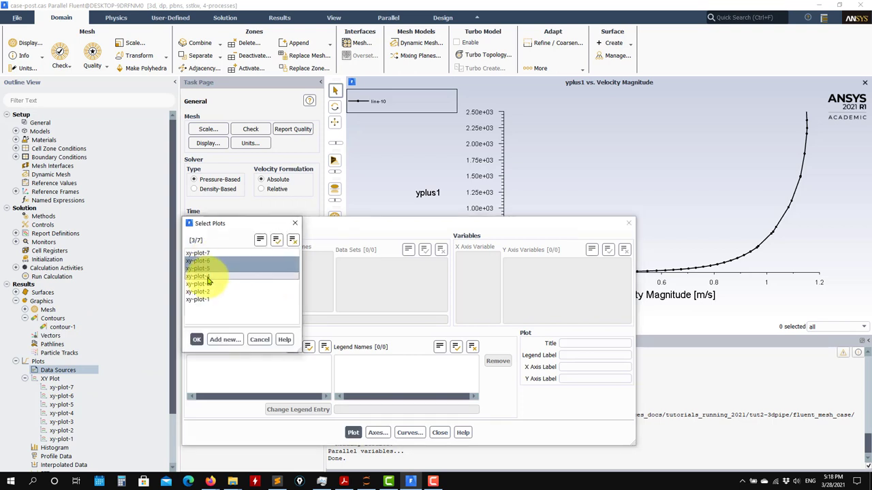
{"action": "left_click", "coordinate": [196, 340]}
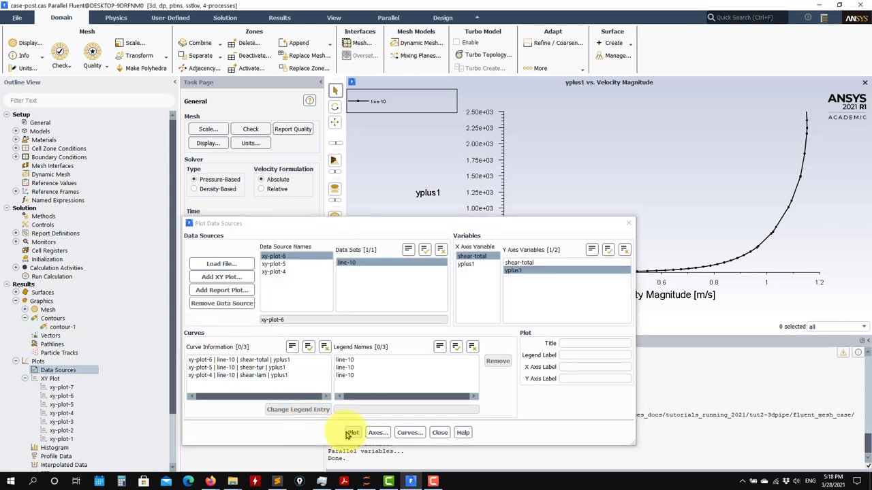
{"action": "left_click", "coordinate": [353, 432]}
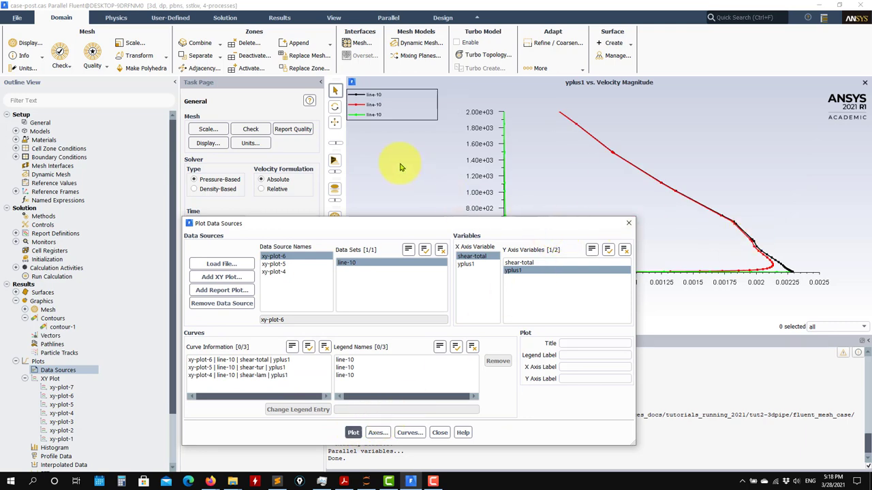
{"action": "left_click_drag", "start_coordinate": [570, 225], "coordinate": [430, 119]}
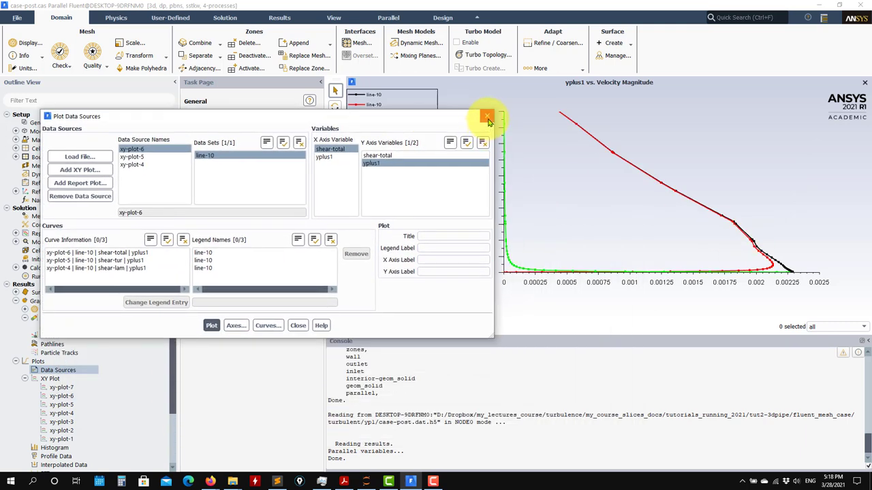
{"action": "left_click", "coordinate": [487, 118]}
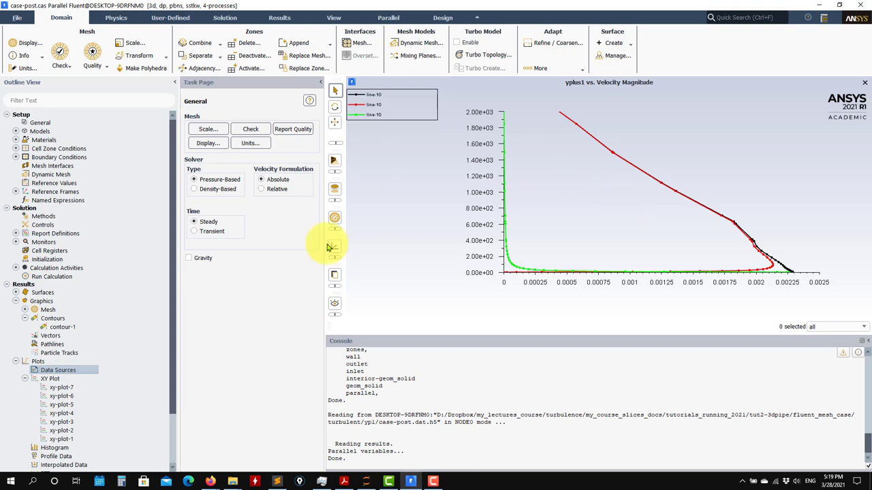
Expand the Custom Field Functions in the outline and open their field function definitions in a dialog clear of the graph.
{"action": "scroll", "coordinate": [150, 314], "scroll_direction": "down", "scroll_amount": 2}
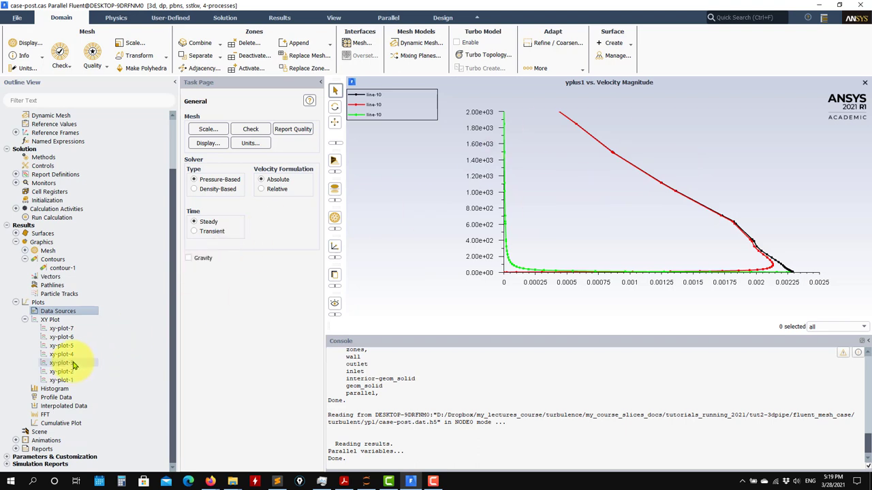
{"action": "left_click", "coordinate": [9, 457]}
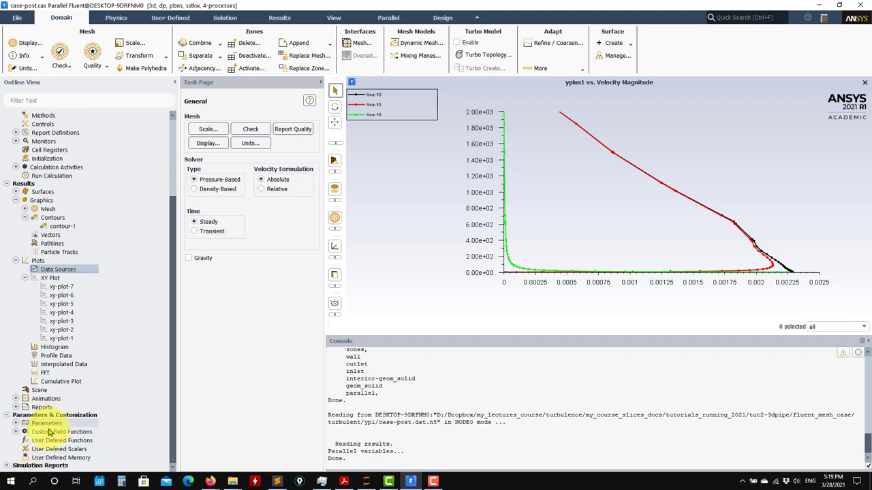
{"action": "left_click", "coordinate": [16, 433]}
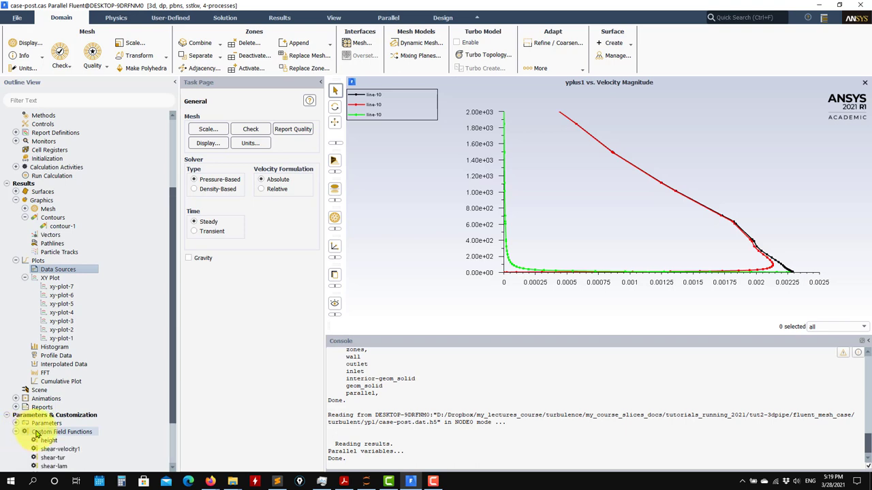
{"action": "left_click", "coordinate": [40, 433]}
{"action": "scroll", "coordinate": [48, 429], "scroll_direction": "down", "scroll_amount": 3}
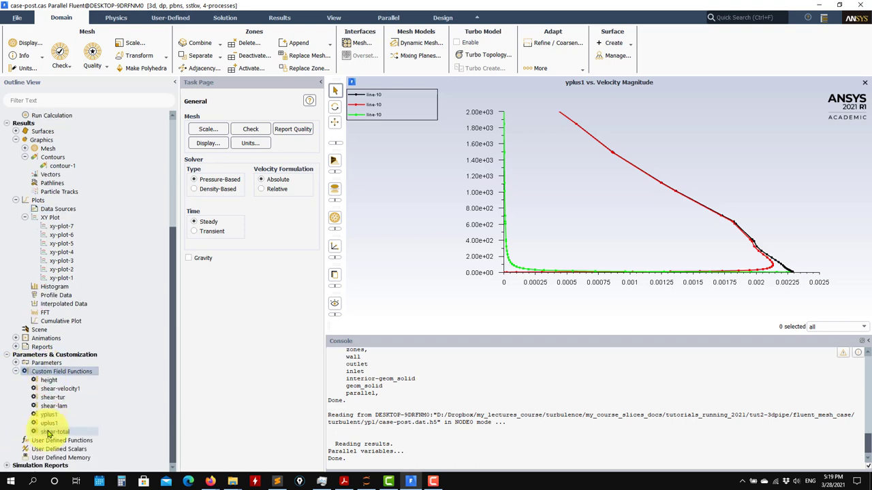
{"action": "right_click", "coordinate": [71, 374]}
{"action": "left_click", "coordinate": [83, 385]}
{"action": "left_click_drag", "start_coordinate": [303, 219], "coordinate": [147, 143]}
Switch to the presentation in Acrobat Reader and go to page 3 with the y+, shear velocity and u+ formulas.
{"action": "left_click", "coordinate": [343, 482]}
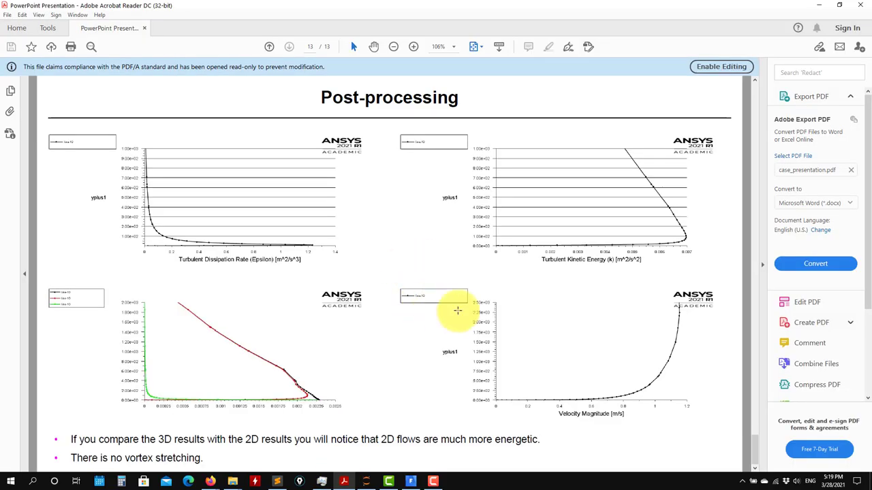
{"action": "left_click_drag", "start_coordinate": [755, 453], "coordinate": [756, 191]}
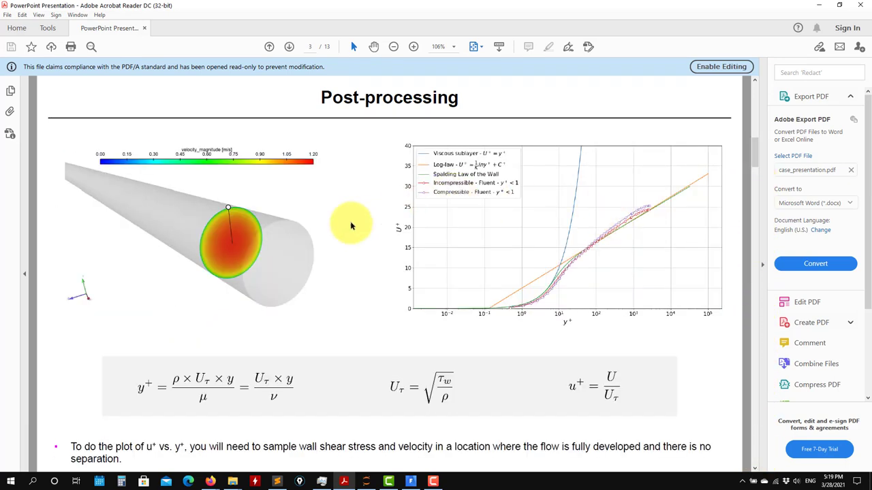
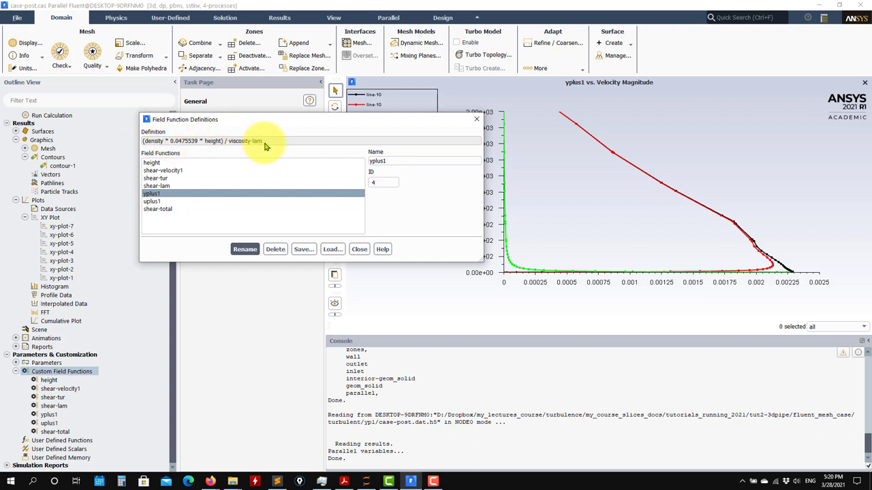
Back in Fluent, examine the uplus1 definition and its divisor, and look through the Surfaces in the outline.
{"action": "left_click", "coordinate": [158, 201]}
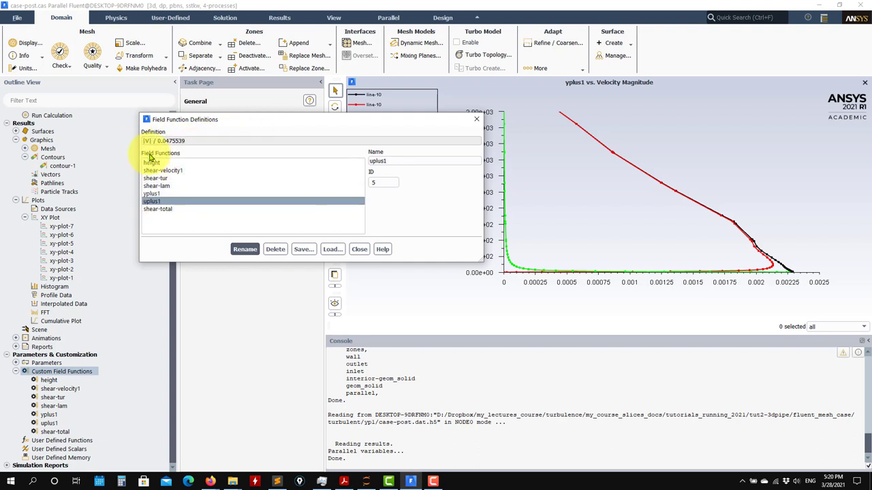
{"action": "left_click", "coordinate": [147, 141]}
{"action": "left_click_drag", "start_coordinate": [189, 141], "coordinate": [159, 141]}
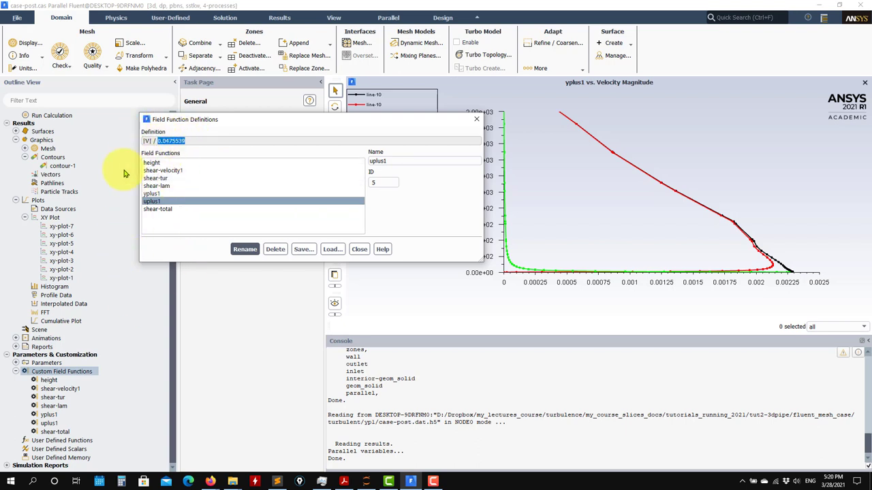
{"action": "left_click", "coordinate": [17, 132]}
{"action": "scroll", "coordinate": [89, 374], "scroll_direction": "down", "scroll_amount": 3}
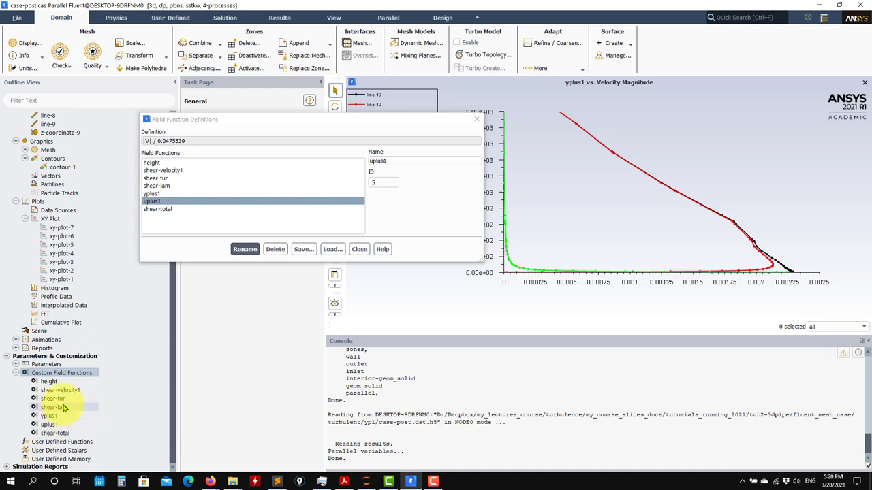
Examine the definitions of the shear-lam and shear-tur field functions, including their strain rate and viscosity terms.
{"action": "left_click", "coordinate": [161, 188]}
{"action": "left_click_drag", "start_coordinate": [175, 142], "coordinate": [132, 142]}
{"action": "left_click", "coordinate": [221, 142]}
{"action": "left_click", "coordinate": [155, 178]}
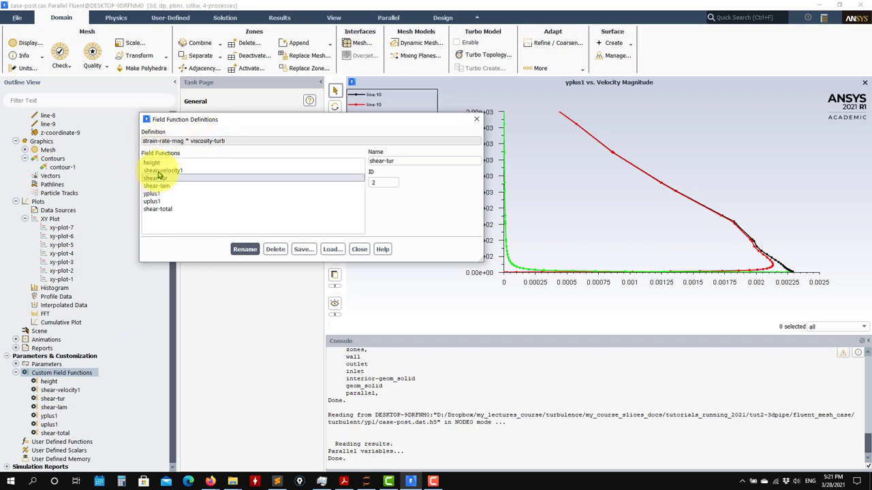
{"action": "left_click_drag", "start_coordinate": [183, 141], "coordinate": [142, 142]}
{"action": "left_click_drag", "start_coordinate": [229, 141], "coordinate": [179, 144]}
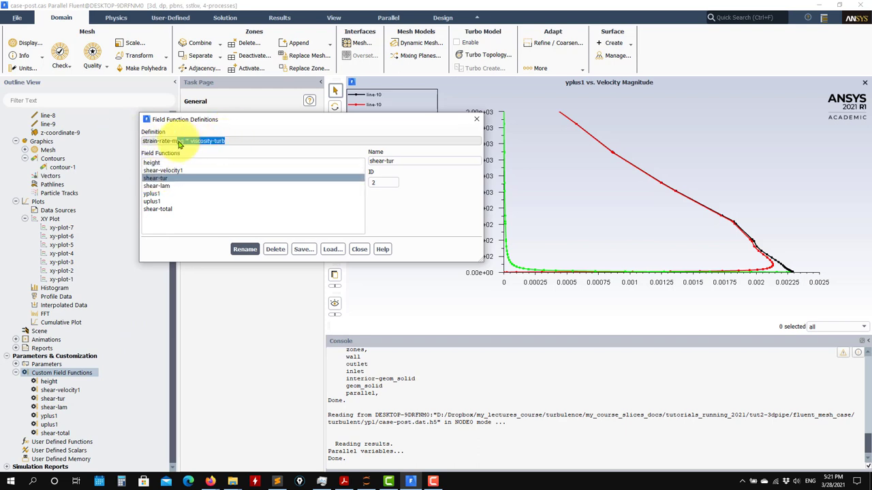
{"action": "left_click", "coordinate": [173, 175]}
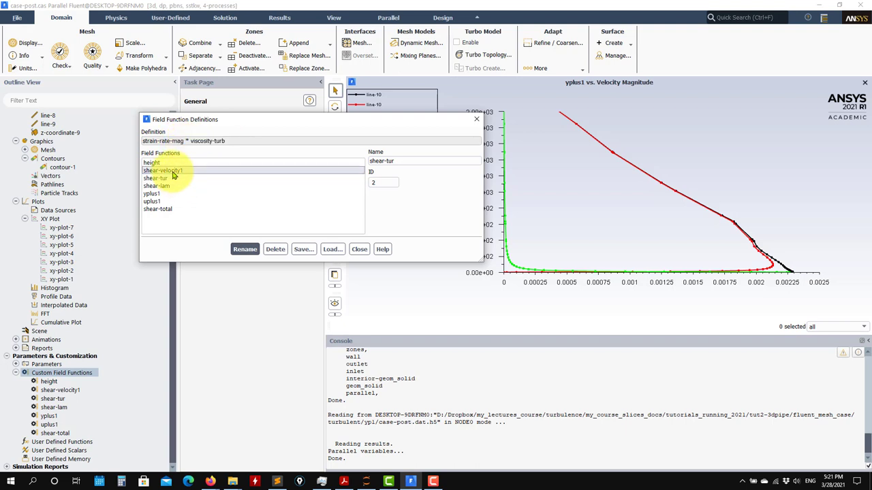
Examine the definitions of shear-total and shear-velocity1, and close the field function definitions.
{"action": "left_click", "coordinate": [163, 209]}
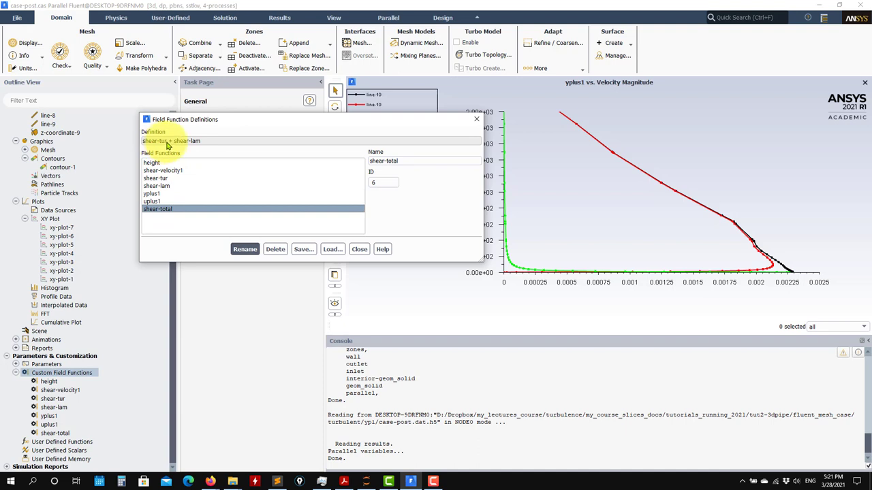
{"action": "double_click", "coordinate": [163, 143]}
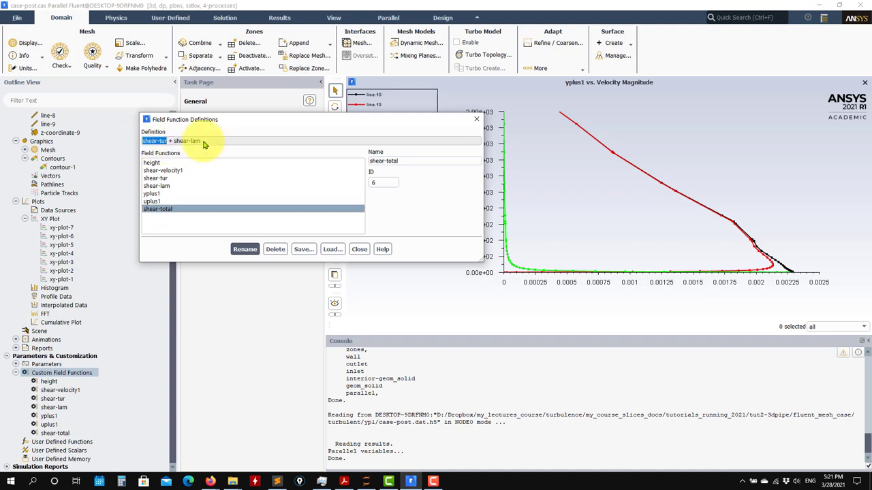
{"action": "left_click", "coordinate": [167, 171]}
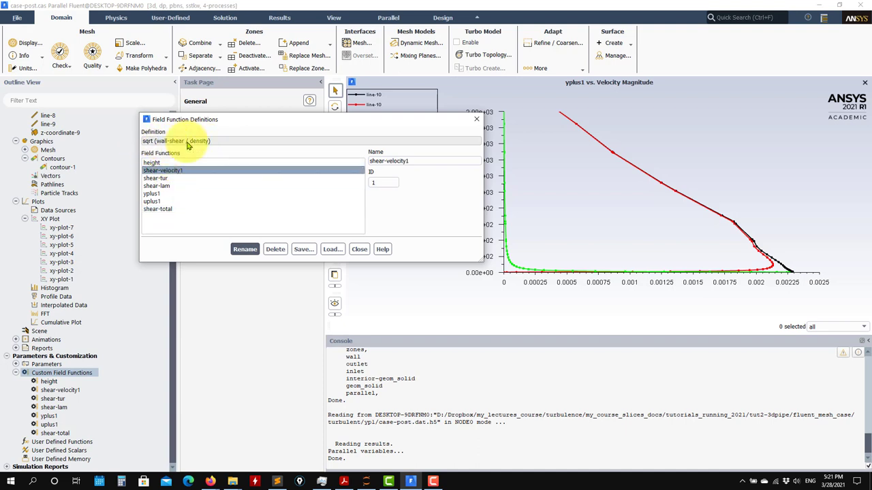
{"action": "left_click_drag", "start_coordinate": [182, 141], "coordinate": [151, 142]}
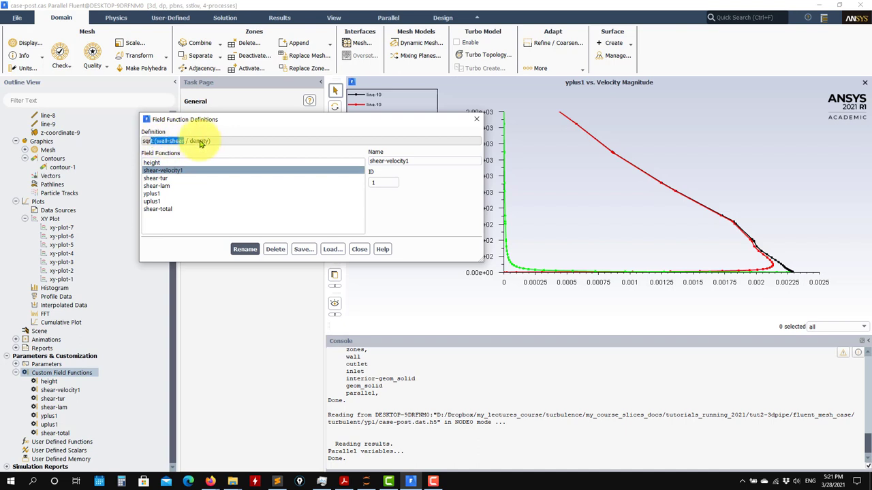
{"action": "left_click_drag", "start_coordinate": [210, 141], "coordinate": [189, 149]}
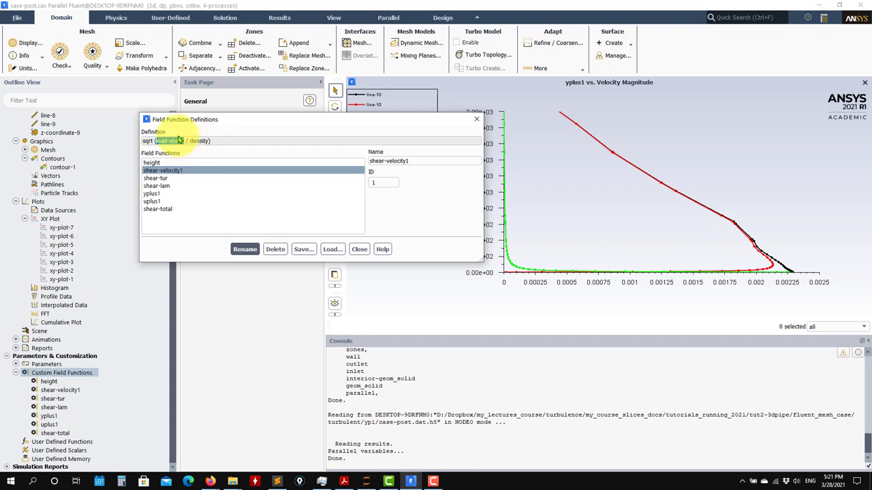
{"action": "left_click", "coordinate": [359, 249]}
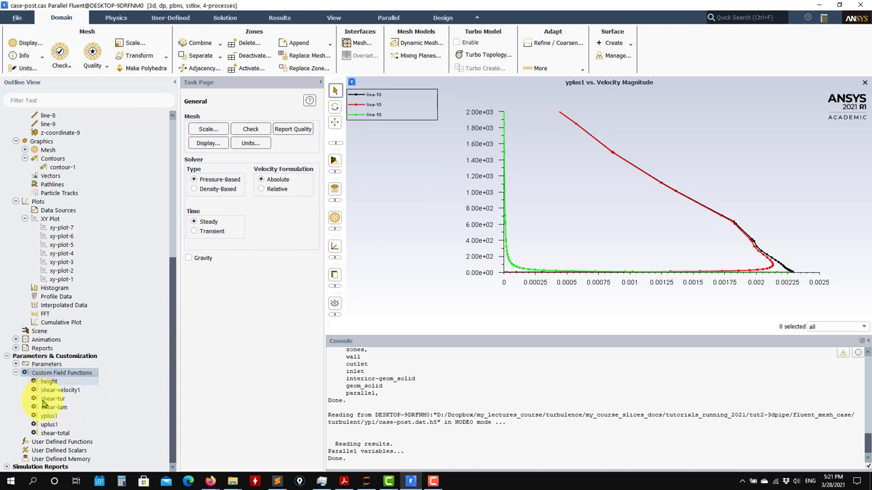
Check which categories xy-plot-1 offers for its Y axis function, and close the plot setup without replotting.
{"action": "double_click", "coordinate": [63, 279]}
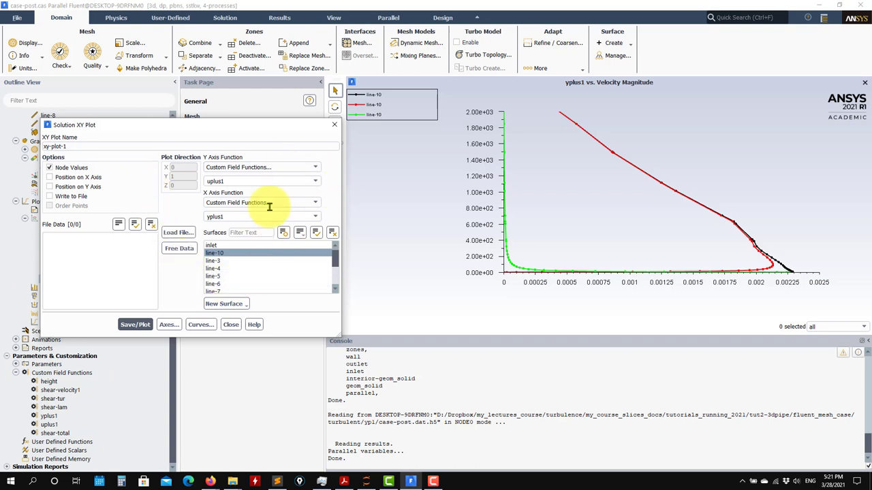
{"action": "left_click", "coordinate": [316, 168]}
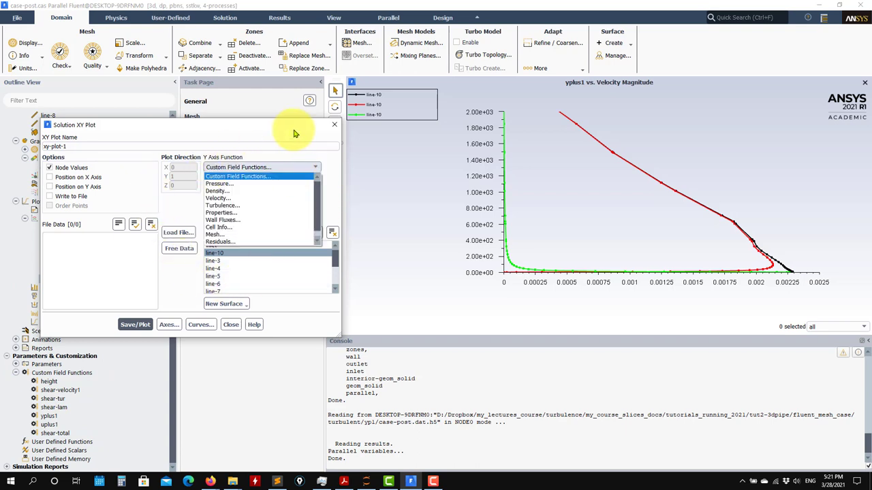
{"action": "left_click", "coordinate": [285, 166]}
{"action": "left_click", "coordinate": [231, 324]}
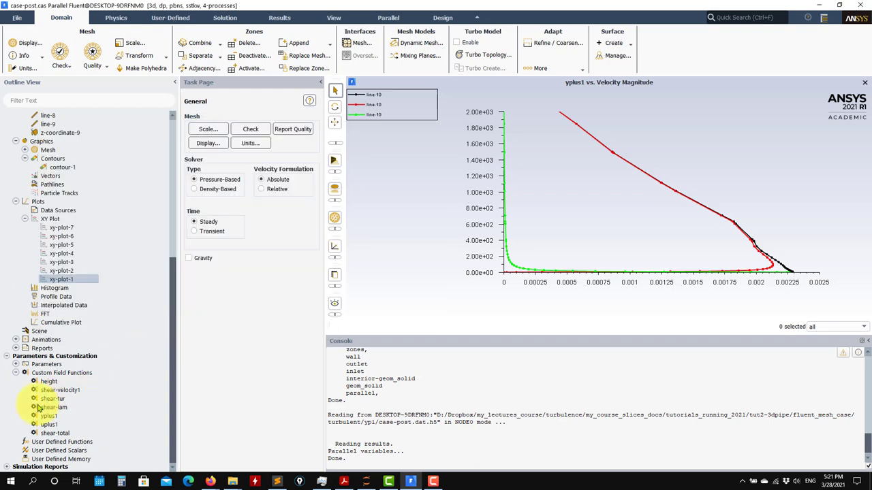
Start a new custom field function, and check the y+ and friction velocity formulas on the Post-processing slide in Acrobat Reader.
{"action": "right_click", "coordinate": [64, 375]}
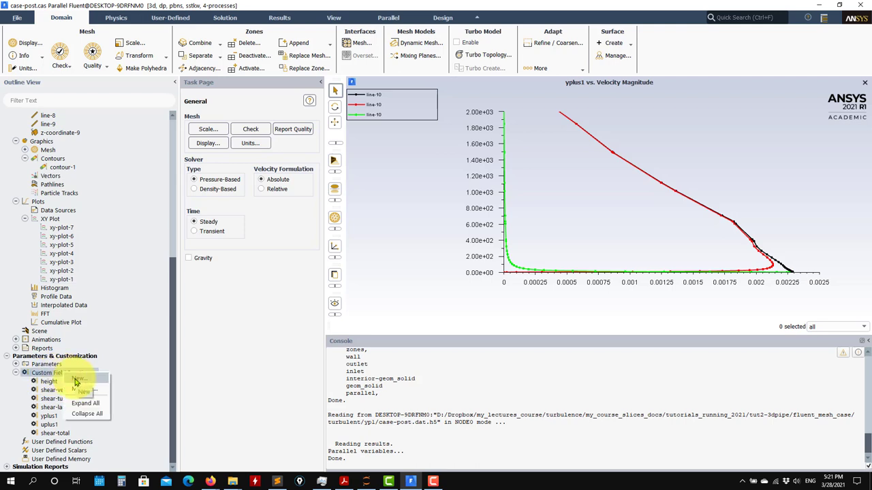
{"action": "left_click", "coordinate": [76, 379]}
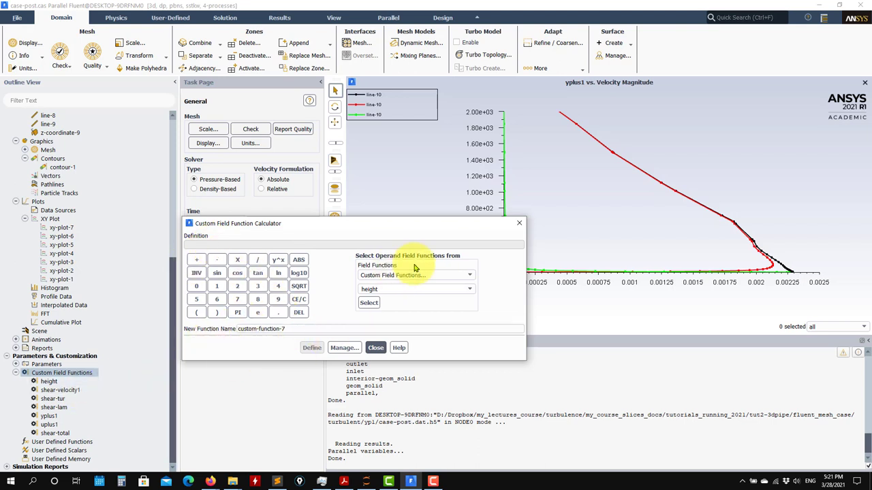
{"action": "left_click", "coordinate": [468, 275]}
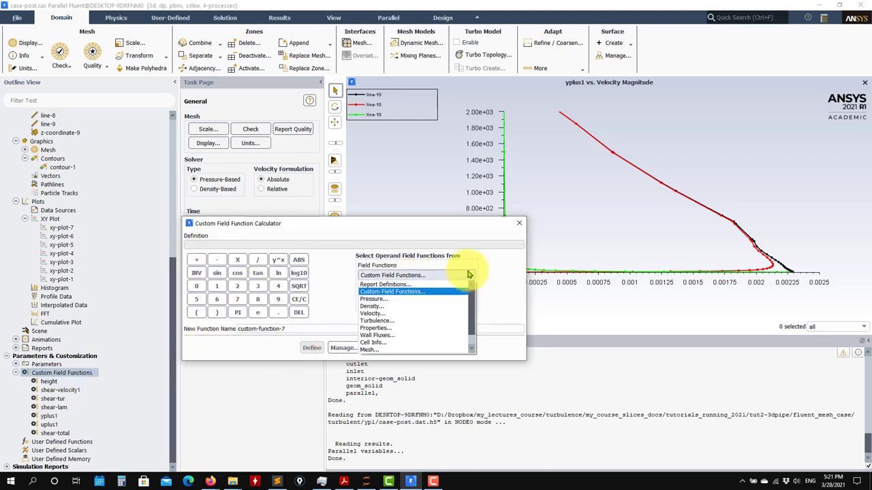
{"action": "left_click", "coordinate": [319, 264]}
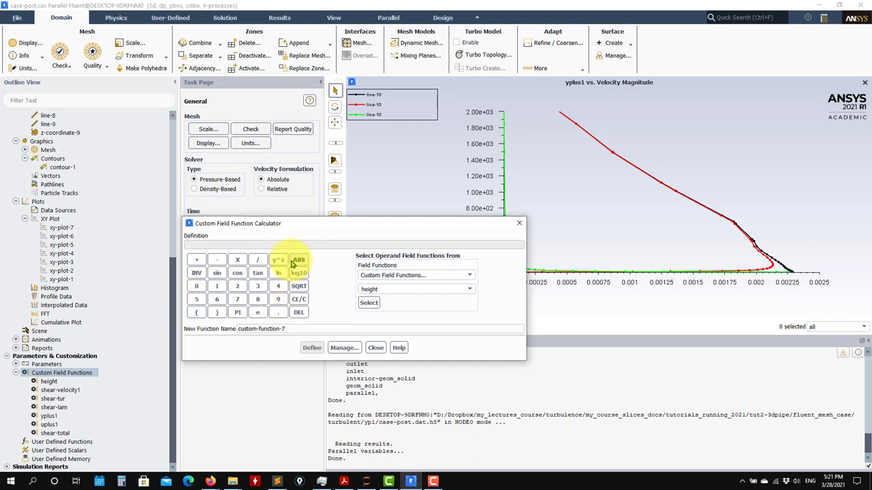
{"action": "left_click", "coordinate": [344, 481]}
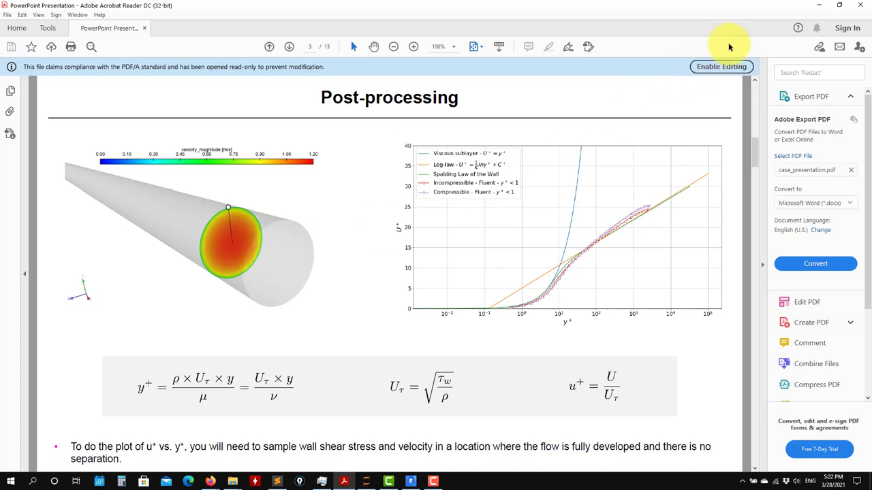
{"action": "left_click", "coordinate": [819, 5]}
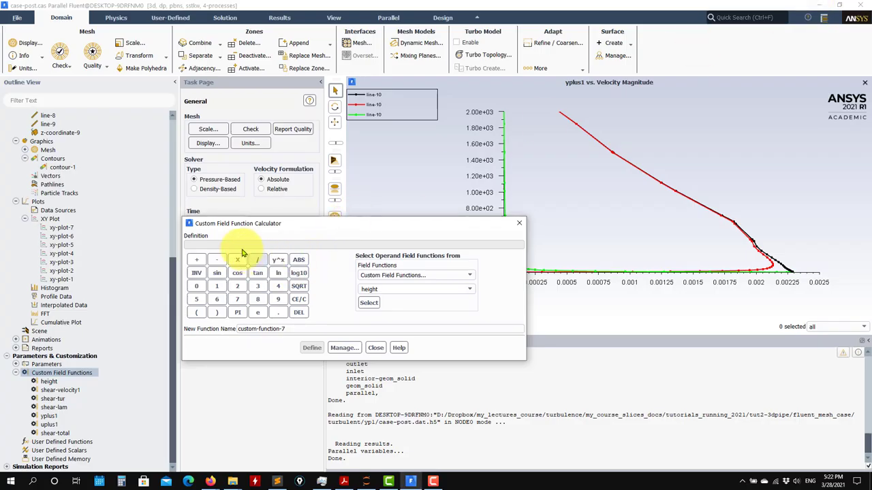
Begin the function definition with an absolute value, an opening parenthesis and the mesh Y-Coordinate.
{"action": "left_click", "coordinate": [302, 260]}
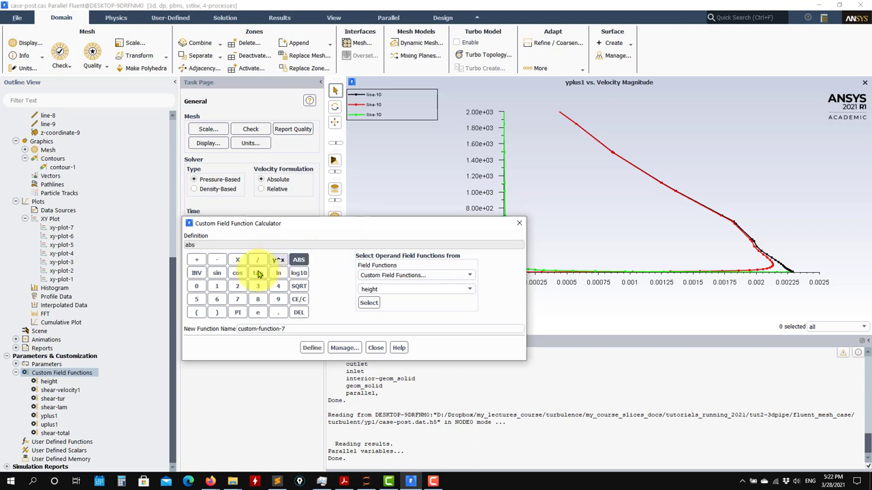
{"action": "left_click", "coordinate": [197, 312]}
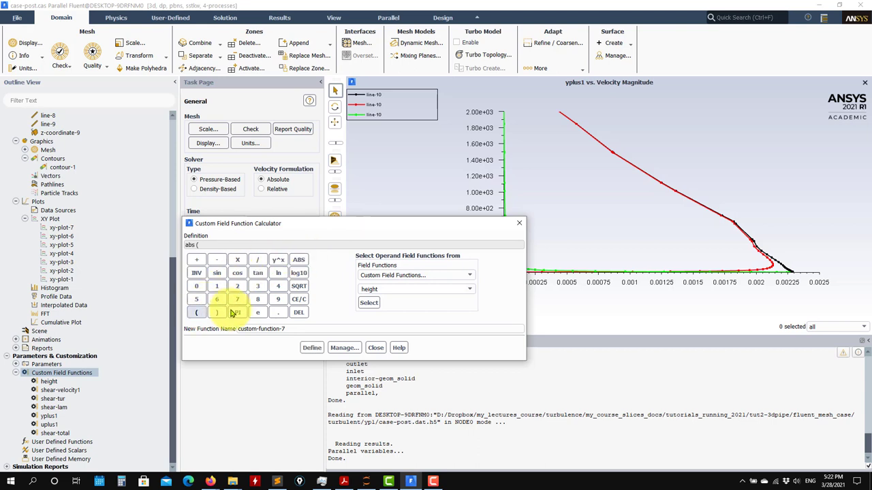
{"action": "left_click", "coordinate": [473, 276]}
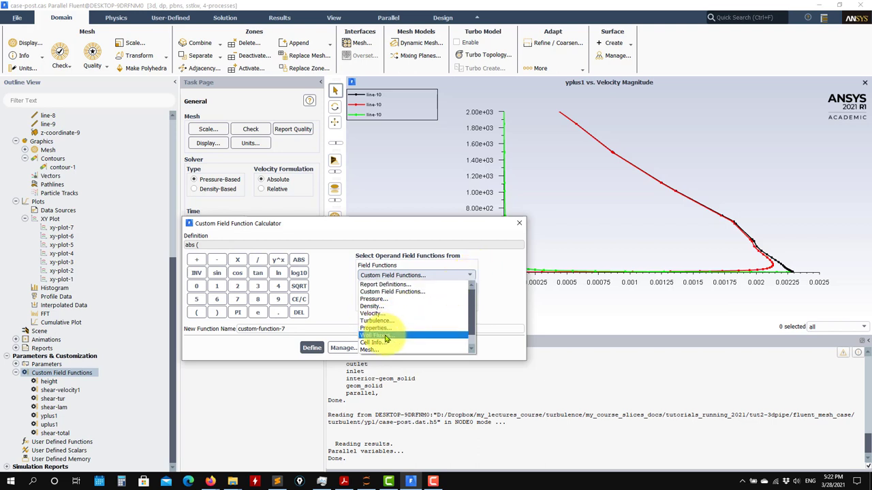
{"action": "left_click", "coordinate": [368, 349]}
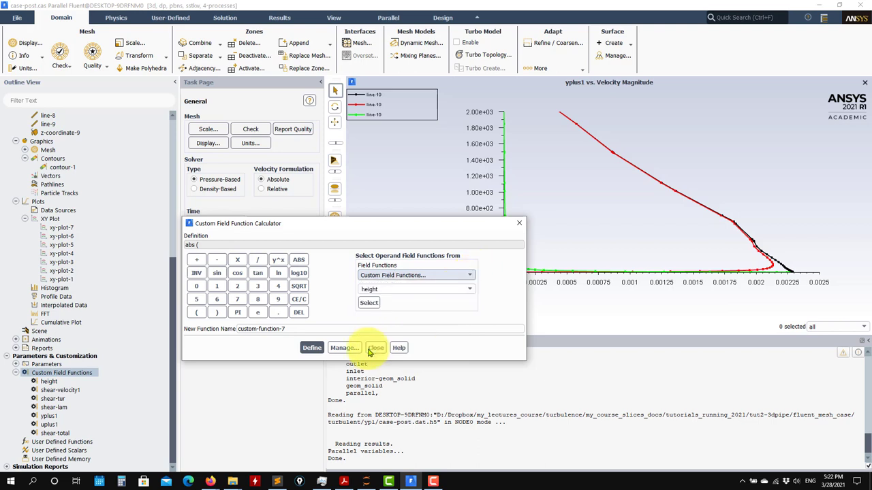
{"action": "left_click", "coordinate": [473, 291]}
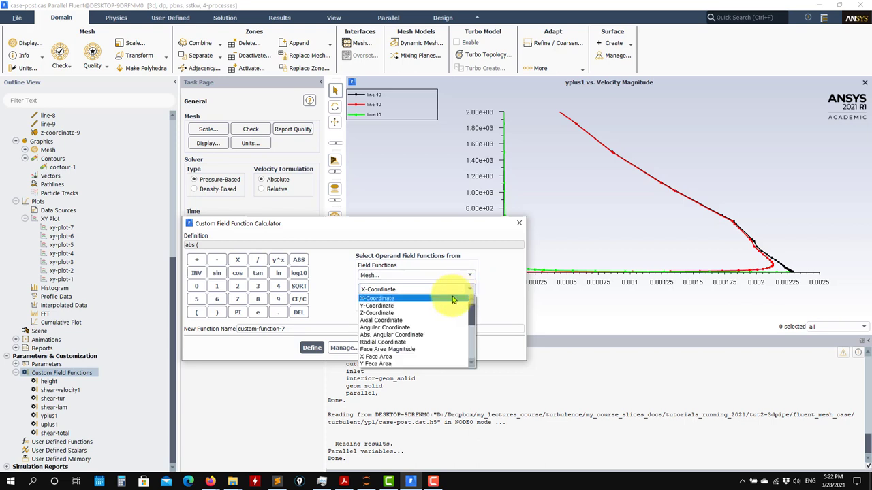
{"action": "left_click", "coordinate": [386, 306]}
{"action": "left_click", "coordinate": [369, 302]}
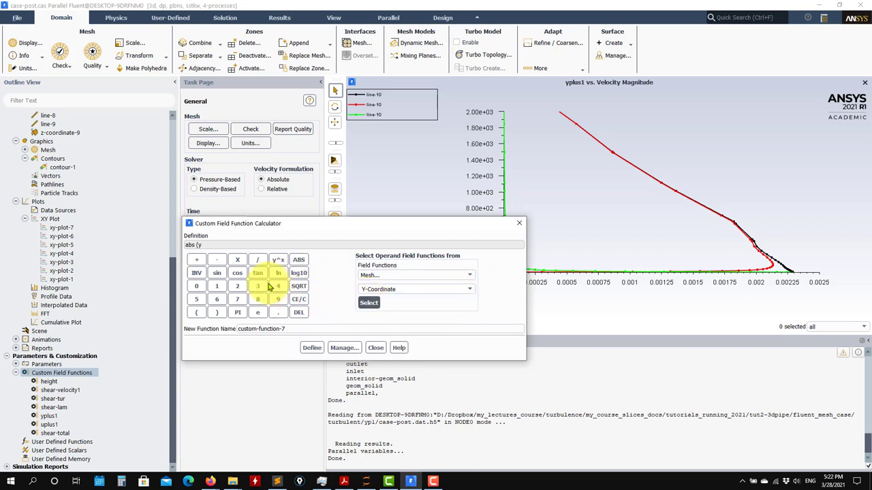
Complete the expression as abs (y - 0.05), define it under the name height2, and close the calculator.
{"action": "left_click", "coordinate": [215, 261]}
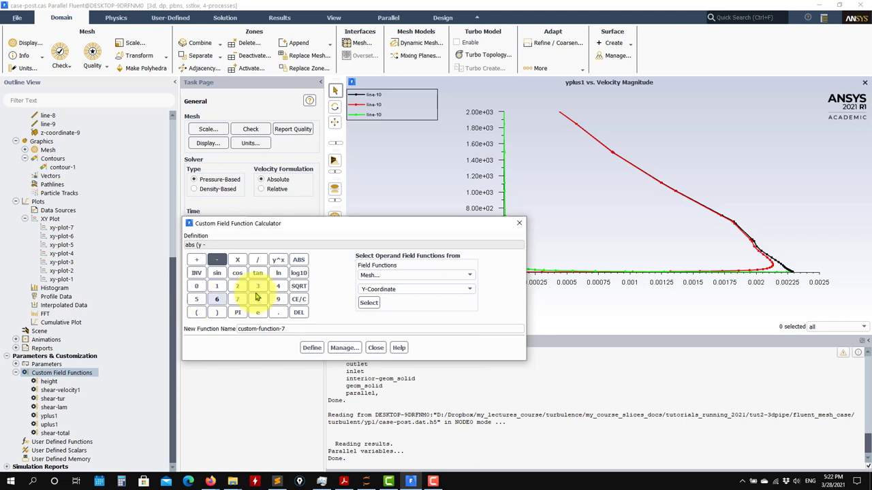
{"action": "left_click", "coordinate": [196, 287]}
{"action": "left_click", "coordinate": [278, 312]}
{"action": "left_click", "coordinate": [196, 286]}
{"action": "left_click", "coordinate": [196, 299]}
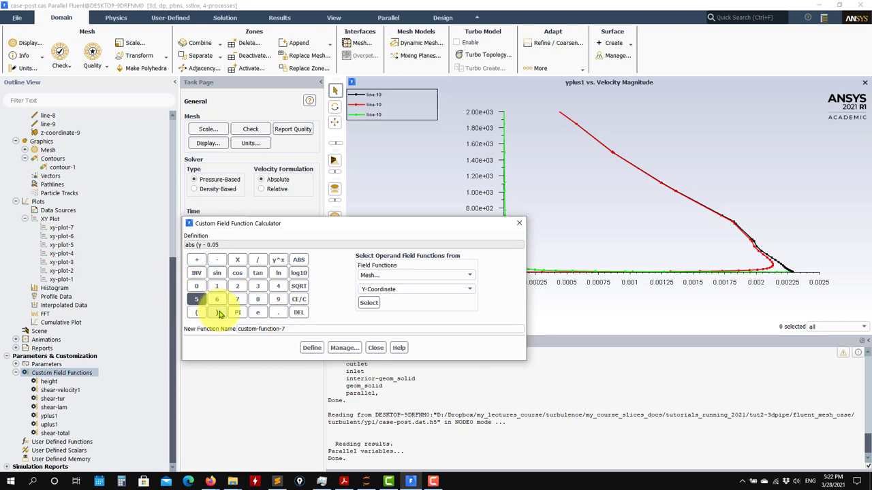
{"action": "left_click", "coordinate": [296, 329]}
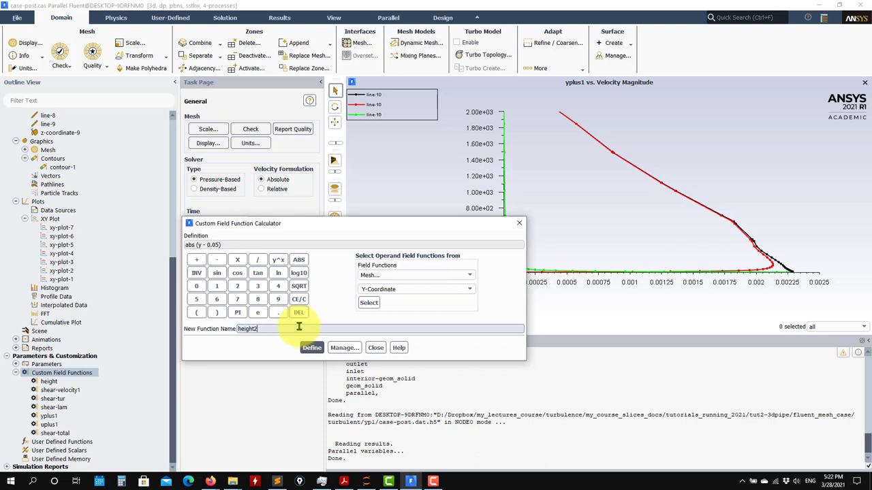
{"action": "left_click", "coordinate": [312, 346]}
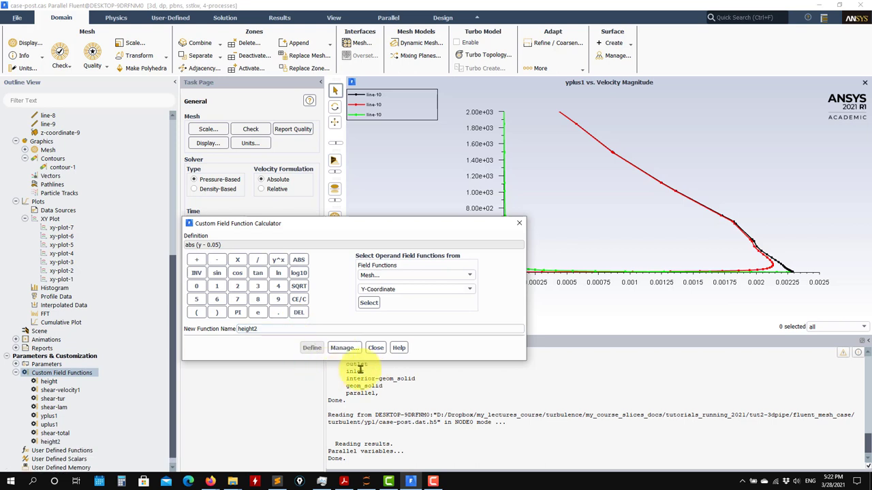
{"action": "left_click", "coordinate": [375, 348]}
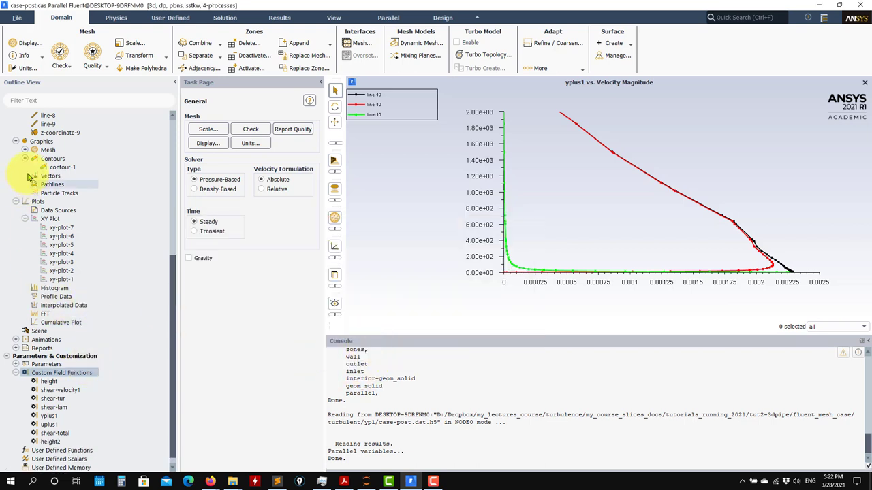
Change contour-1 to the custom field function height on z-coordinate-9 and display it.
{"action": "double_click", "coordinate": [56, 169]}
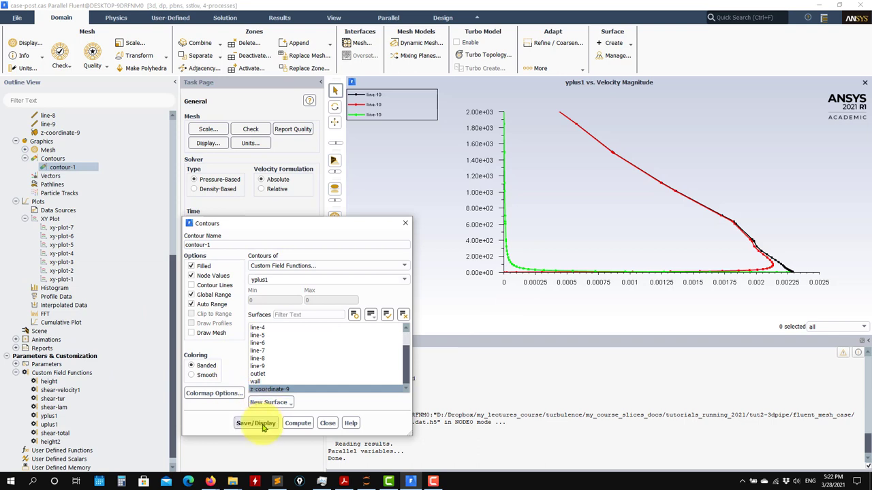
{"action": "left_click", "coordinate": [402, 279]}
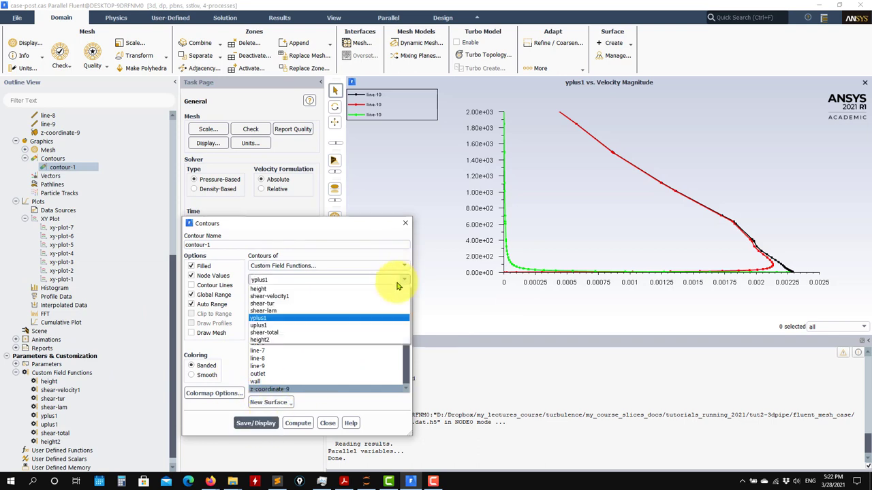
{"action": "left_click", "coordinate": [321, 289]}
{"action": "left_click", "coordinate": [256, 423]}
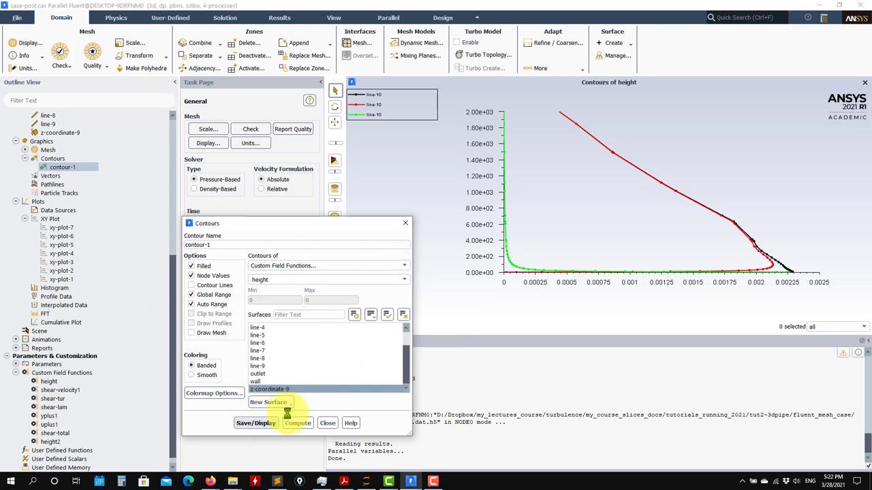
Switch contour-1 to the height2 function, display it for comparison, and close the contour setup.
{"action": "left_click", "coordinate": [402, 279]}
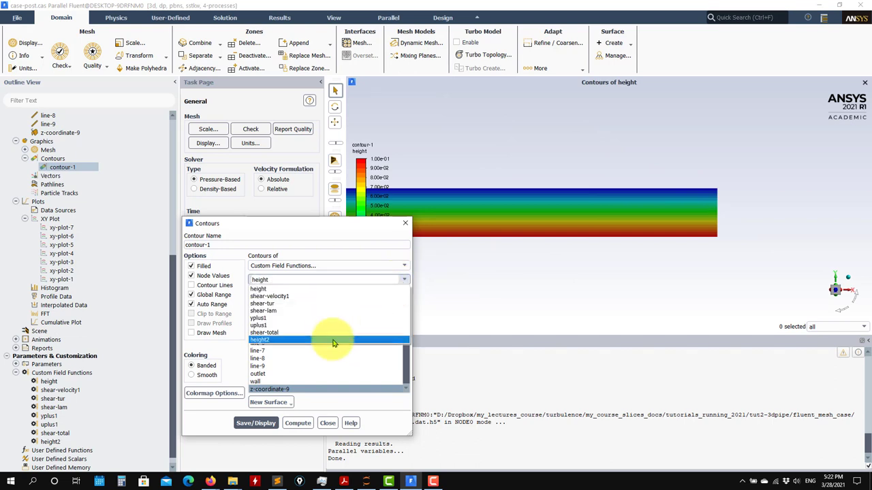
{"action": "key", "text": "Escape"}
{"action": "key", "text": "Down"}
{"action": "left_click", "coordinate": [256, 423]}
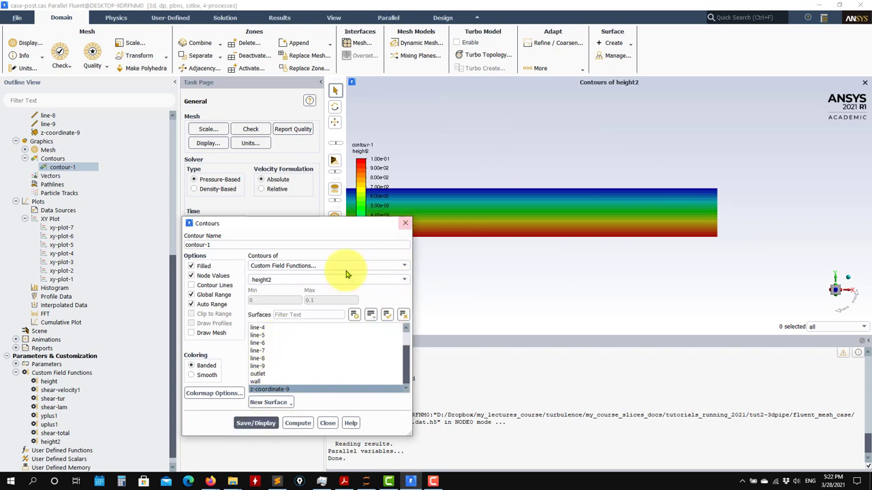
{"action": "left_click", "coordinate": [328, 423]}
Examine the shear-velocity1 definition among the custom field functions and compare it with the friction velocity formula on the PDF slide.
{"action": "left_click", "coordinate": [72, 374]}
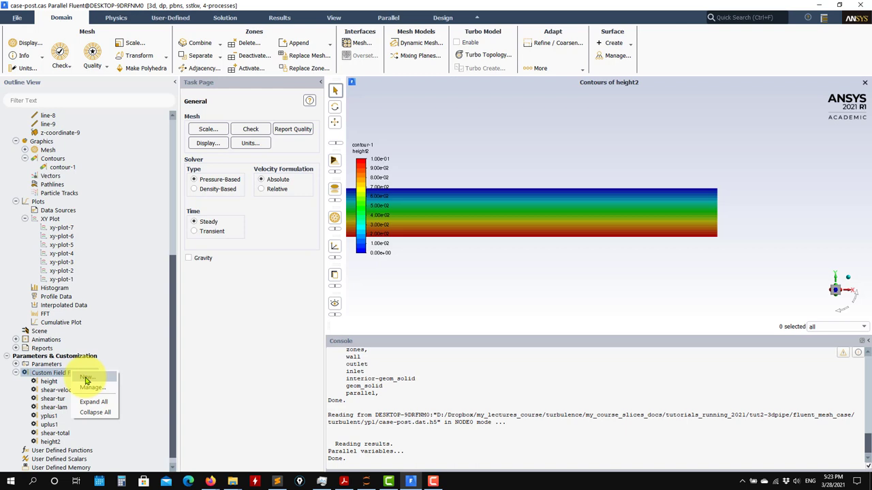
{"action": "left_click", "coordinate": [93, 388]}
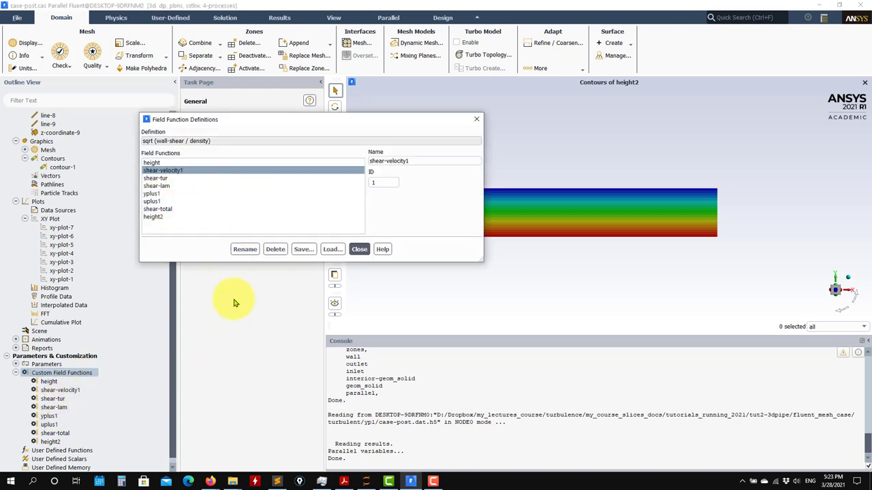
{"action": "left_click", "coordinate": [433, 482]}
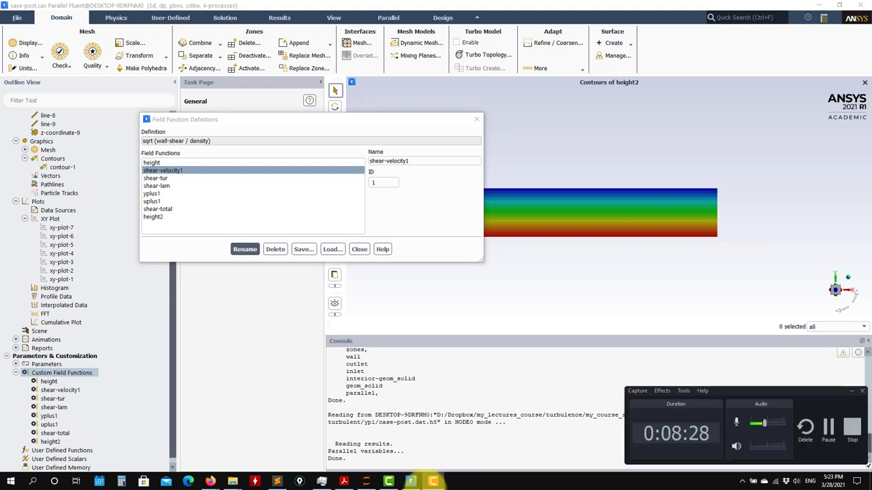
{"action": "left_click", "coordinate": [344, 482]}
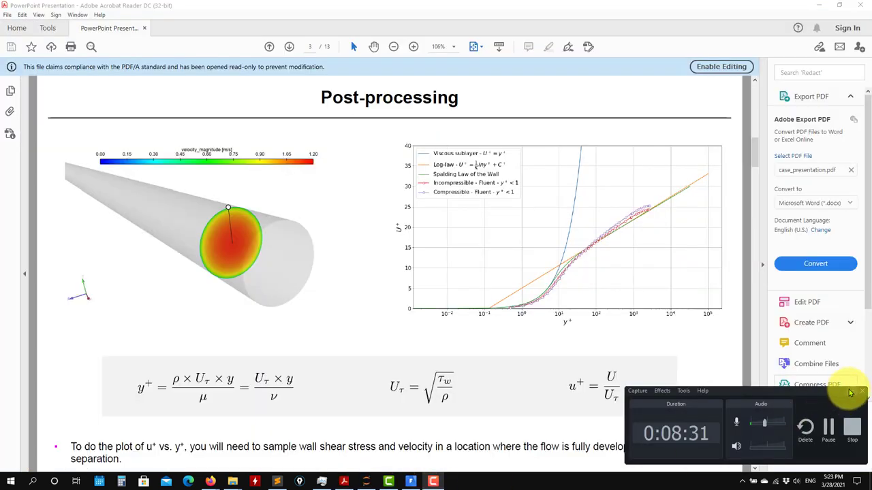
{"action": "left_click", "coordinate": [851, 392]}
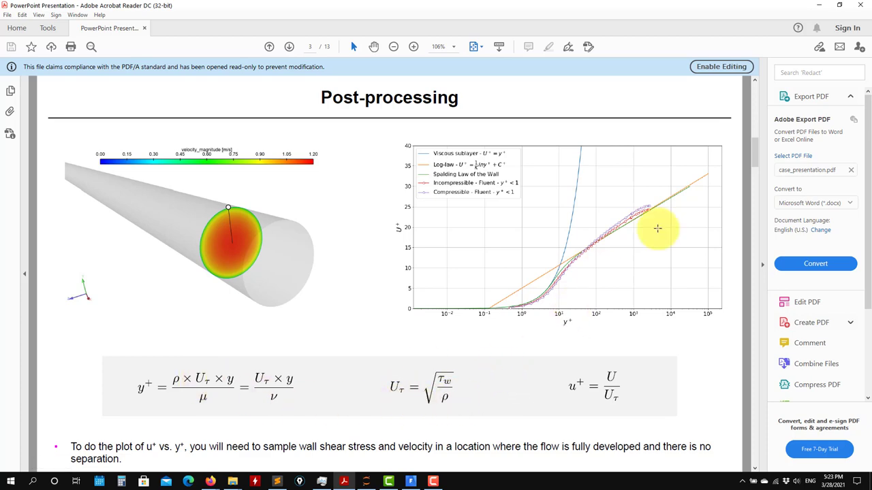
{"action": "left_click", "coordinate": [818, 5]}
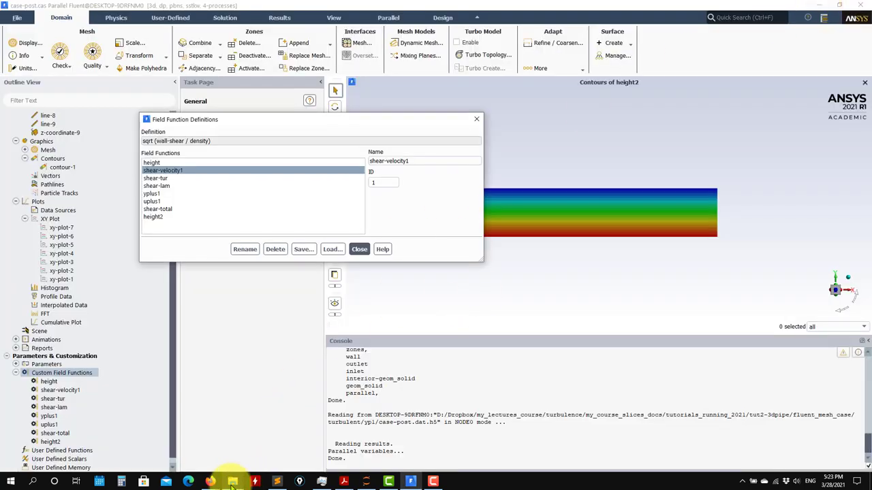
Open the ushear file from the yp1 folder in Sublime Text and examine the first shear-velocity1 value for line-10.
{"action": "mouse_move", "coordinate": [233, 481]}
{"action": "left_click", "coordinate": [185, 451]}
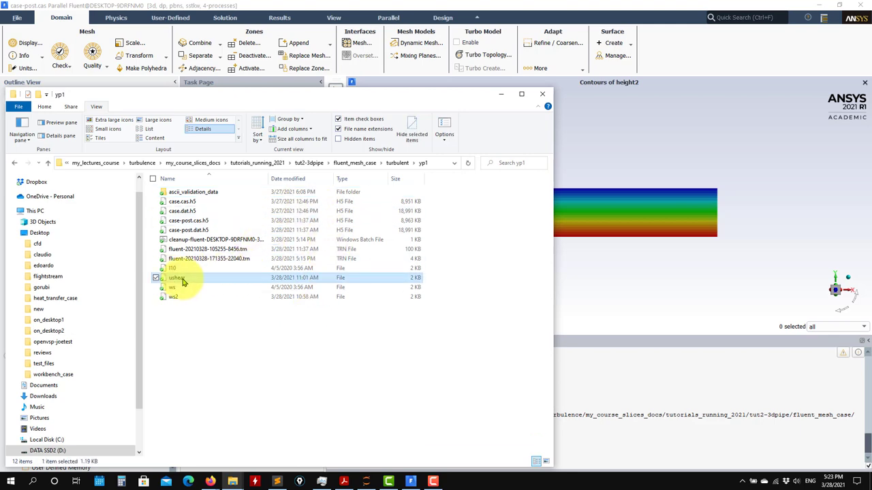
{"action": "right_click", "coordinate": [177, 281]}
{"action": "left_click", "coordinate": [218, 213]}
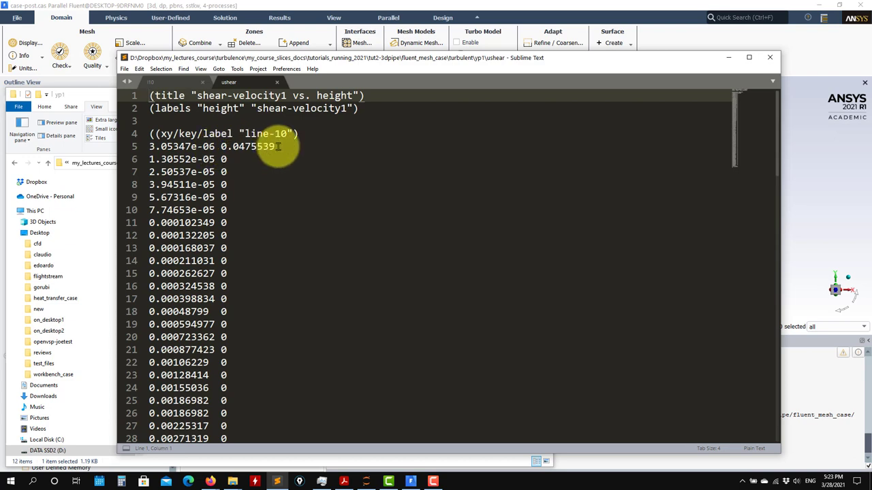
{"action": "left_click_drag", "start_coordinate": [275, 146], "coordinate": [220, 146]}
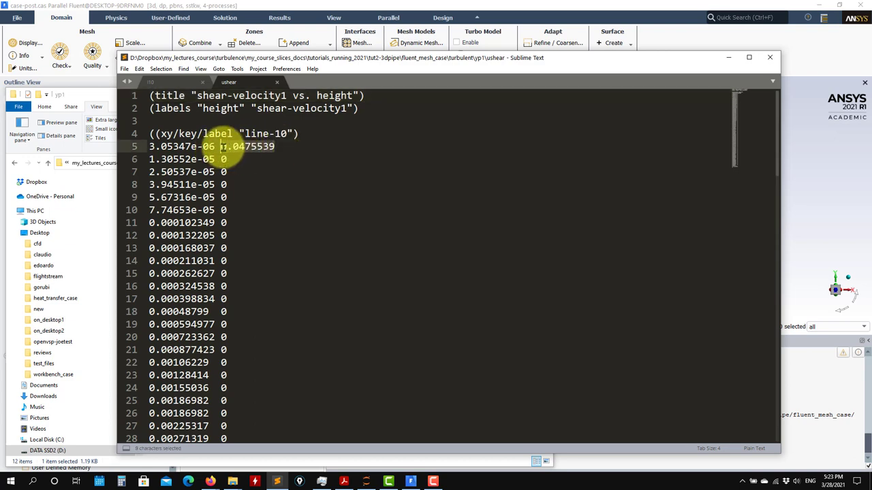
{"action": "left_click", "coordinate": [726, 60]}
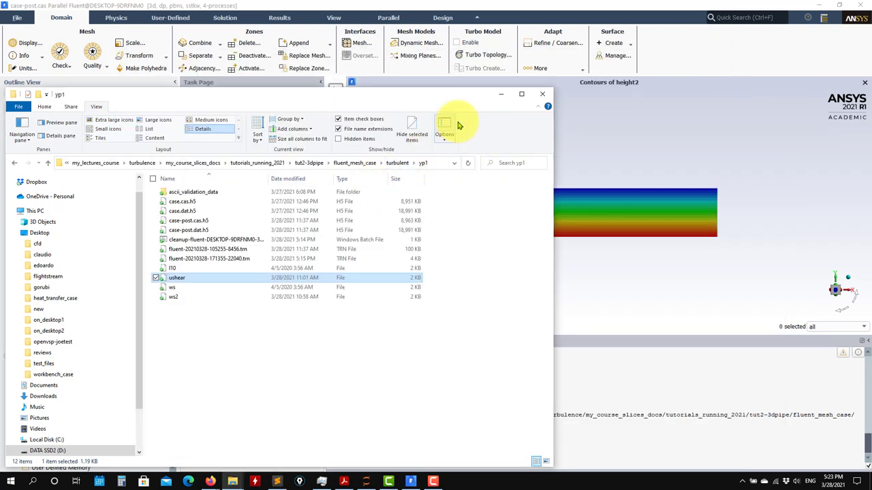
{"action": "left_click", "coordinate": [500, 93]}
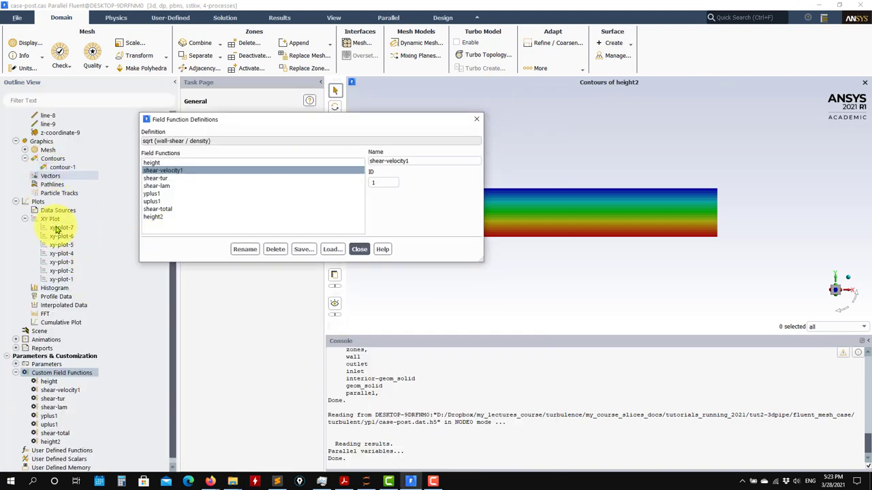
Back in Fluent, locate line-10 among the result surfaces and close the field function definitions.
{"action": "scroll", "coordinate": [59, 320], "scroll_direction": "up", "scroll_amount": 4}
{"action": "left_click", "coordinate": [48, 169]}
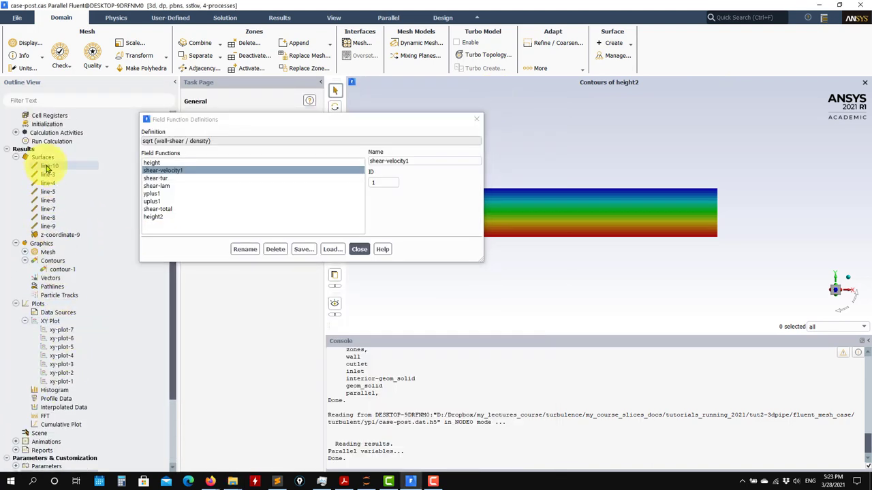
{"action": "left_click", "coordinate": [359, 248]}
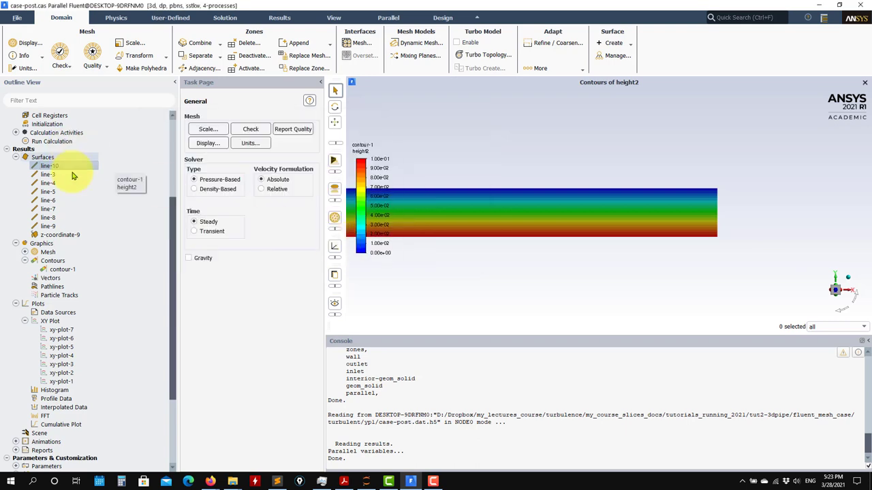
Check the end points of line-10 and review the shear-velocity1 definition among the custom field functions.
{"action": "left_click_drag", "start_coordinate": [47, 167], "coordinate": [46, 167]}
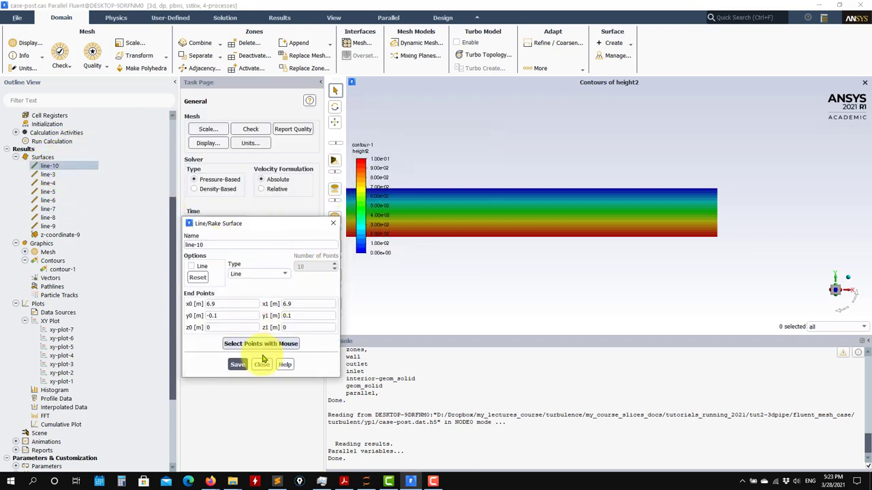
{"action": "left_click", "coordinate": [263, 364]}
{"action": "scroll", "coordinate": [29, 340], "scroll_direction": "down", "scroll_amount": 4}
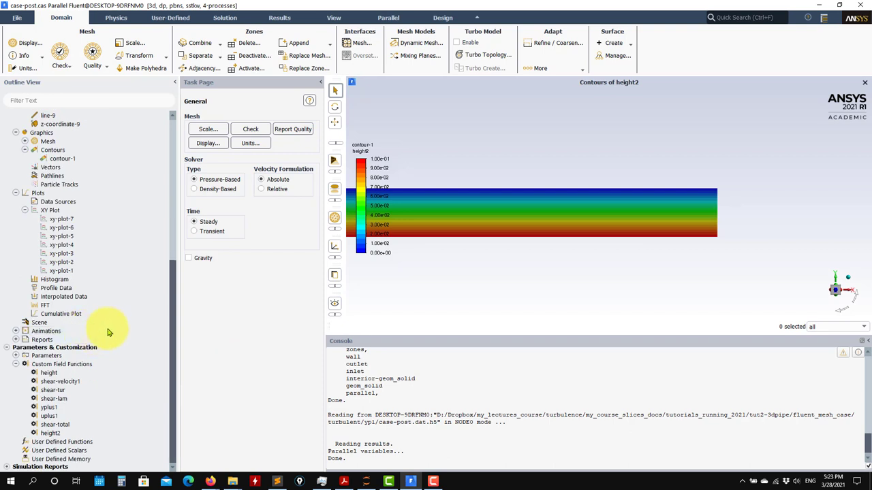
{"action": "right_click", "coordinate": [76, 368]}
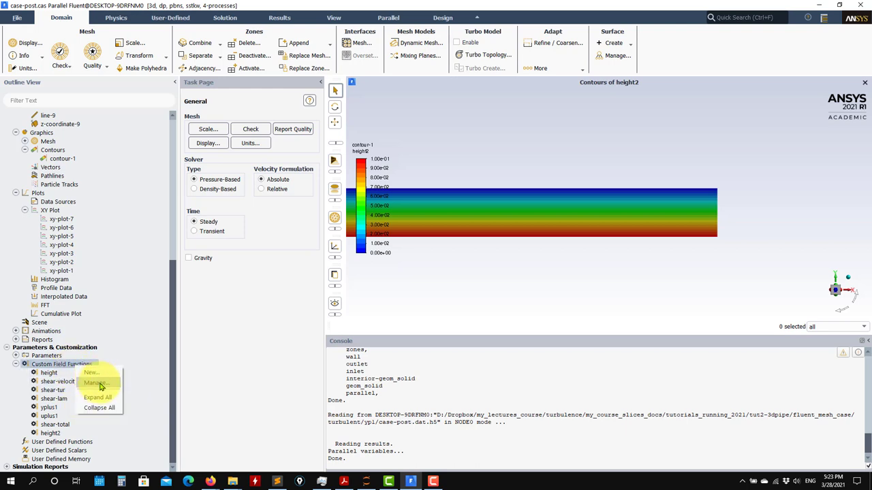
{"action": "left_click", "coordinate": [99, 384]}
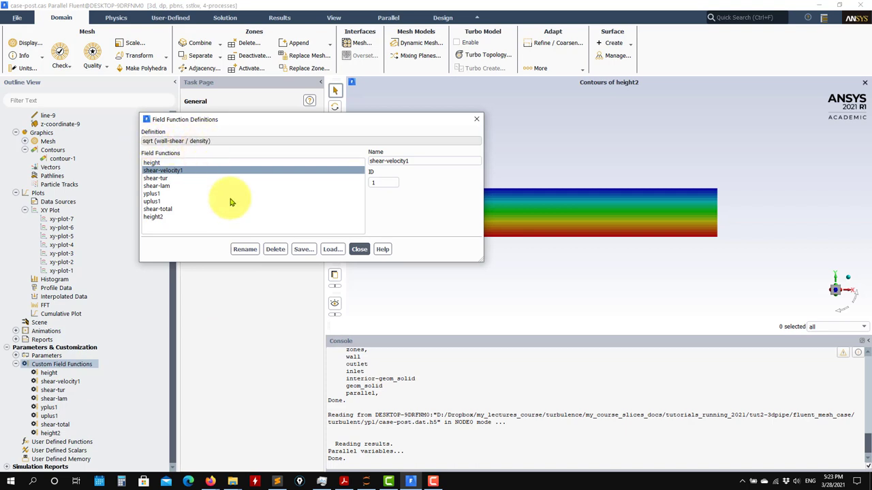
{"action": "left_click", "coordinate": [359, 249]}
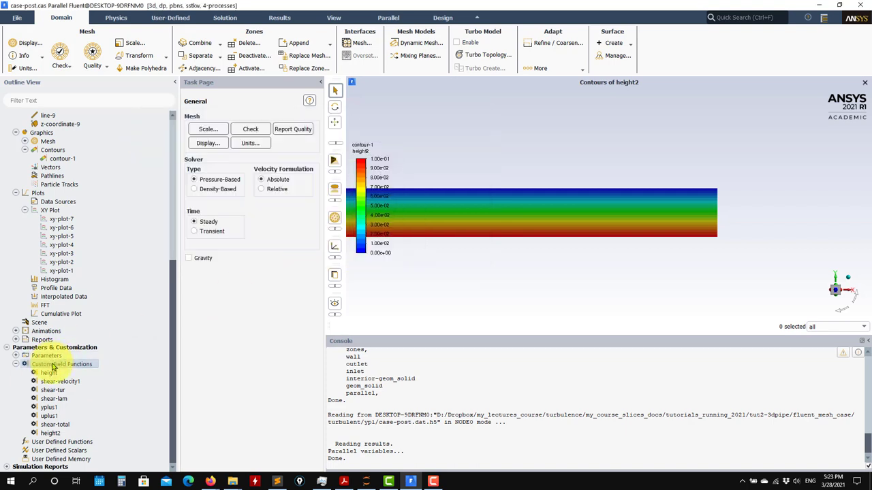
Start a new custom field function with the square root of the wall shear stress operand.
{"action": "right_click", "coordinate": [53, 367]}
{"action": "left_click", "coordinate": [69, 370]}
{"action": "left_click", "coordinate": [298, 286]}
{"action": "left_click", "coordinate": [469, 276]}
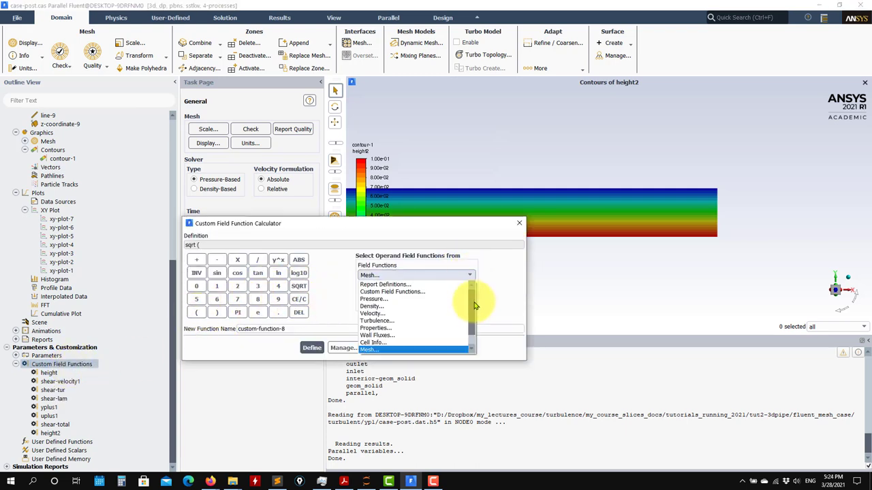
{"action": "left_click", "coordinate": [377, 335]}
{"action": "left_click", "coordinate": [369, 304]}
Divide the wall shear by density, close the parenthesis, and define the custom field function under the name sv2.
{"action": "left_click", "coordinate": [258, 259]}
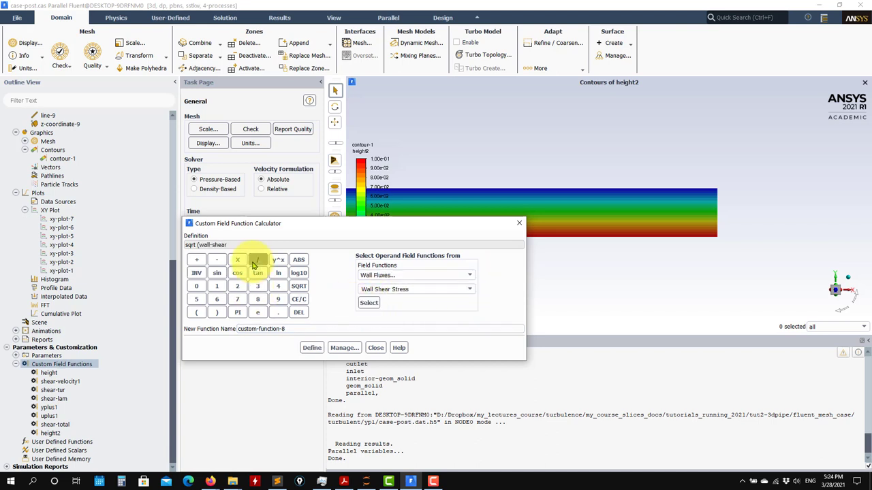
{"action": "left_click", "coordinate": [469, 274]}
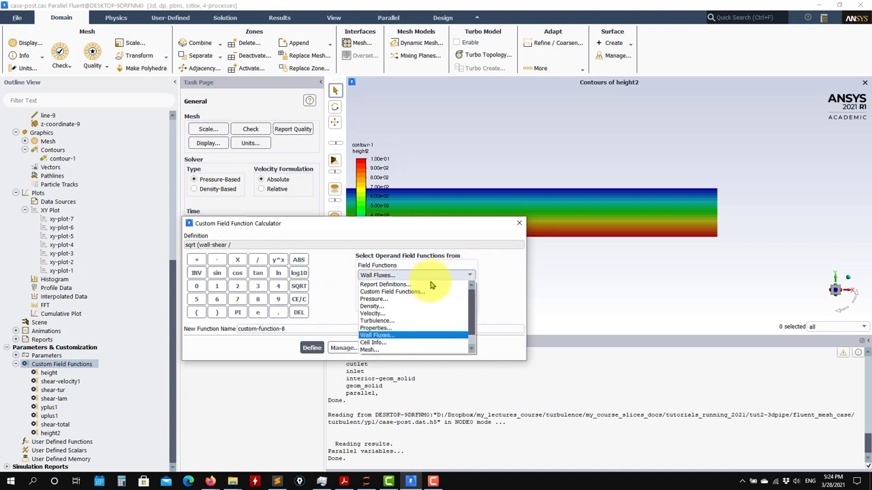
{"action": "left_click", "coordinate": [372, 306]}
{"action": "left_click", "coordinate": [369, 303]}
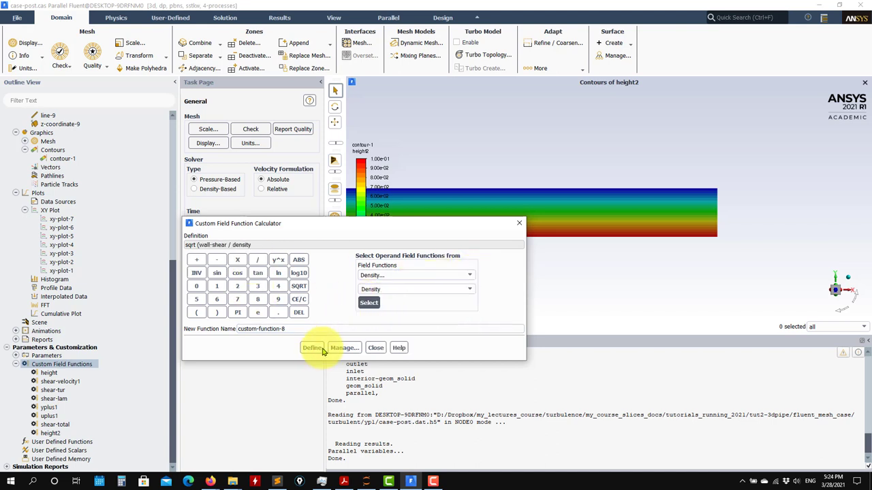
{"action": "left_click", "coordinate": [217, 313]}
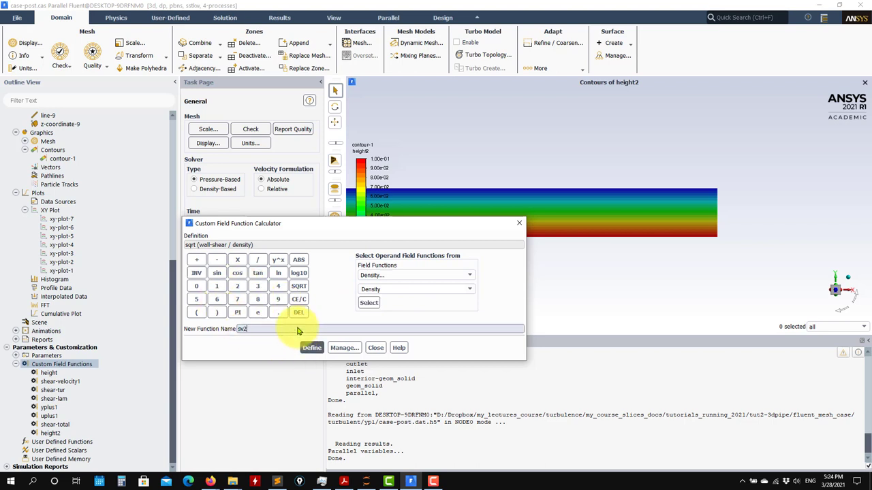
{"action": "left_click", "coordinate": [312, 348]}
{"action": "left_click", "coordinate": [375, 347]}
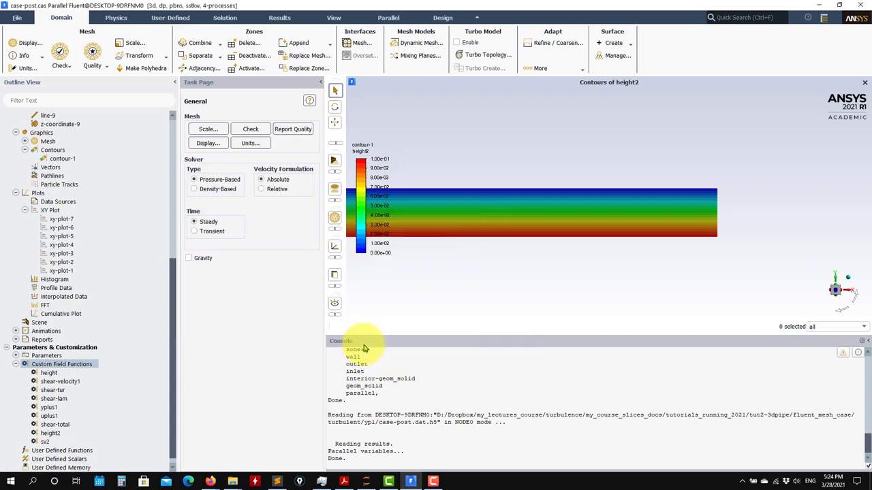
Switch contour-1 to the sv2 function, add the wall surface, and display it on the pipe in a 3D view.
{"action": "double_click", "coordinate": [63, 159]}
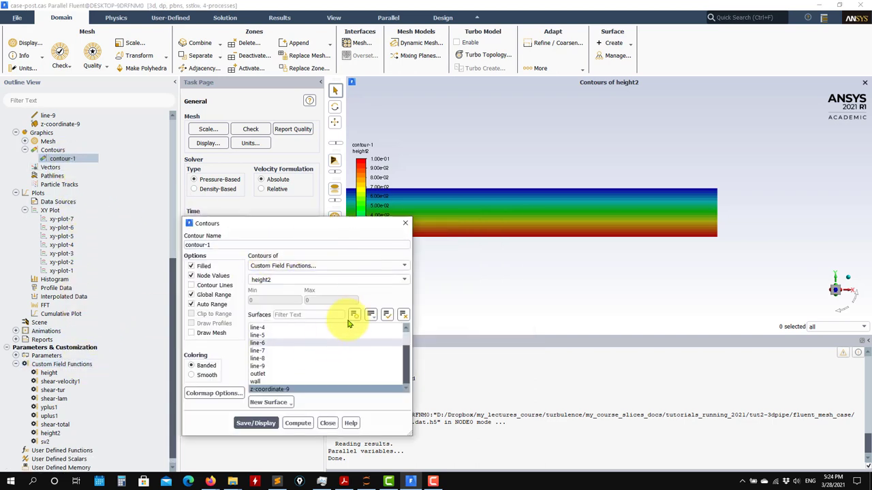
{"action": "left_click", "coordinate": [405, 282]}
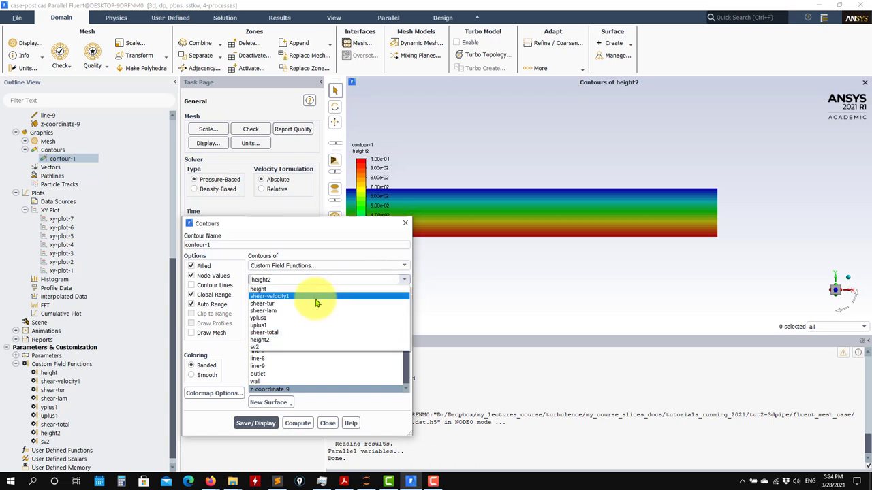
{"action": "left_click", "coordinate": [273, 352]}
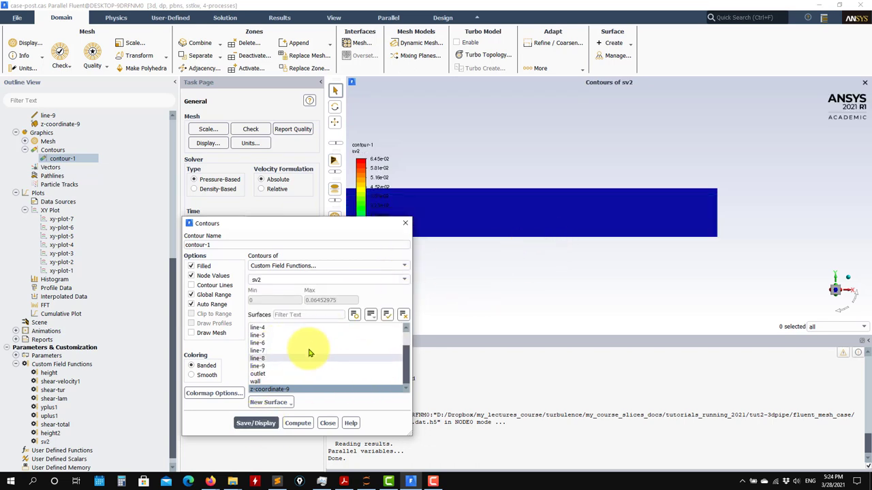
{"action": "left_click", "coordinate": [255, 382], "text": "ctrl"}
{"action": "left_click", "coordinate": [255, 423]}
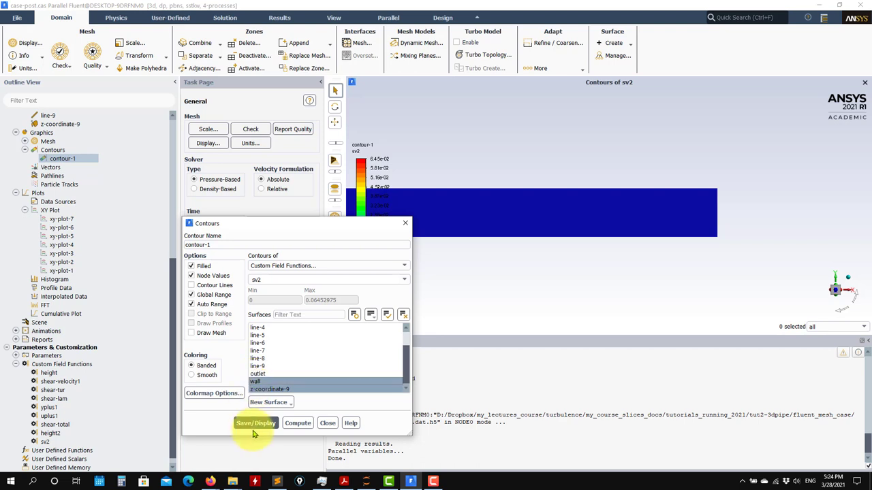
{"action": "left_click_drag", "start_coordinate": [682, 243], "coordinate": [468, 211]}
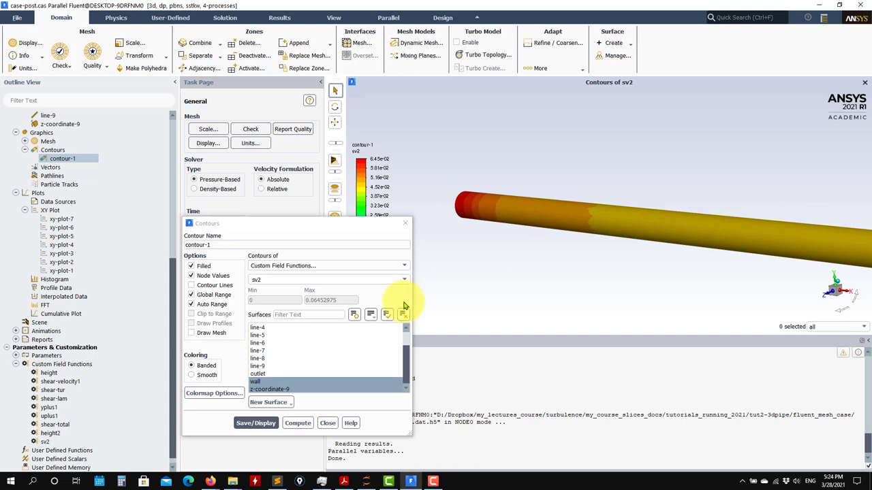
Display contour-1 as Wall Shear Stress from the wall fluxes on the wall and z-coordinate-9 surfaces.
{"action": "left_click", "coordinate": [402, 265]}
{"action": "left_click", "coordinate": [402, 266]}
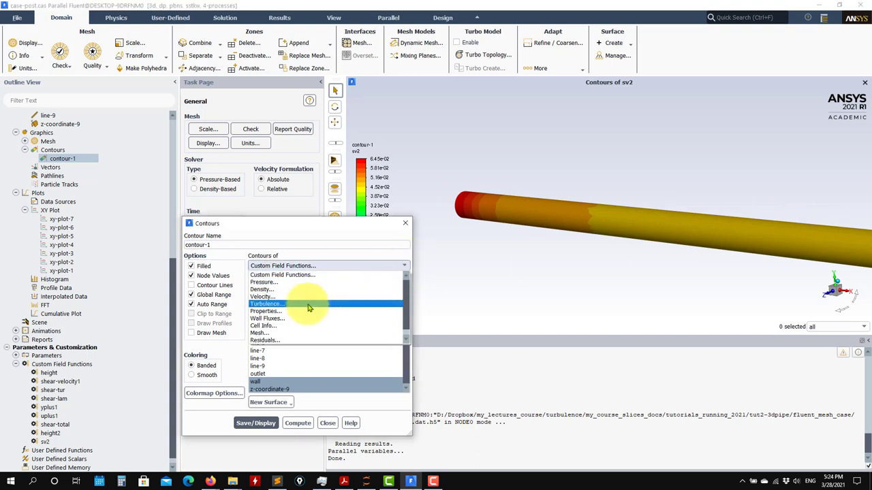
{"action": "left_click", "coordinate": [292, 318]}
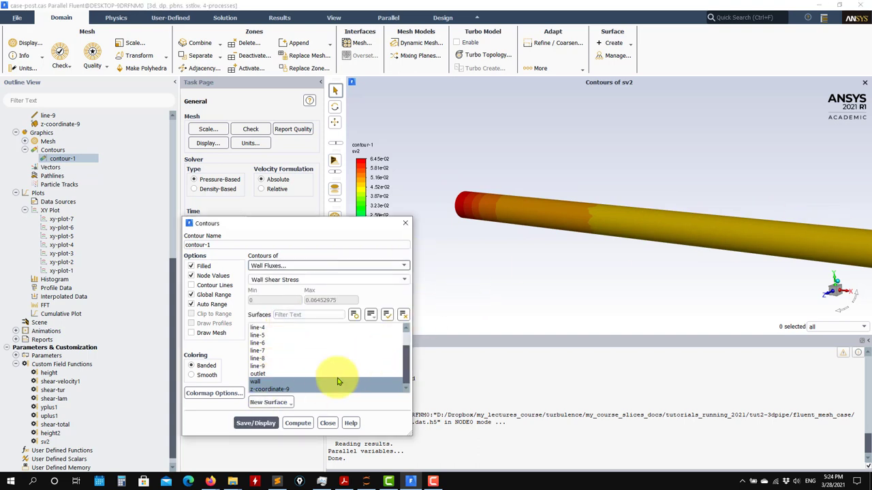
{"action": "left_click", "coordinate": [255, 423]}
{"action": "scroll", "coordinate": [648, 250], "scroll_direction": "down", "scroll_amount": 5}
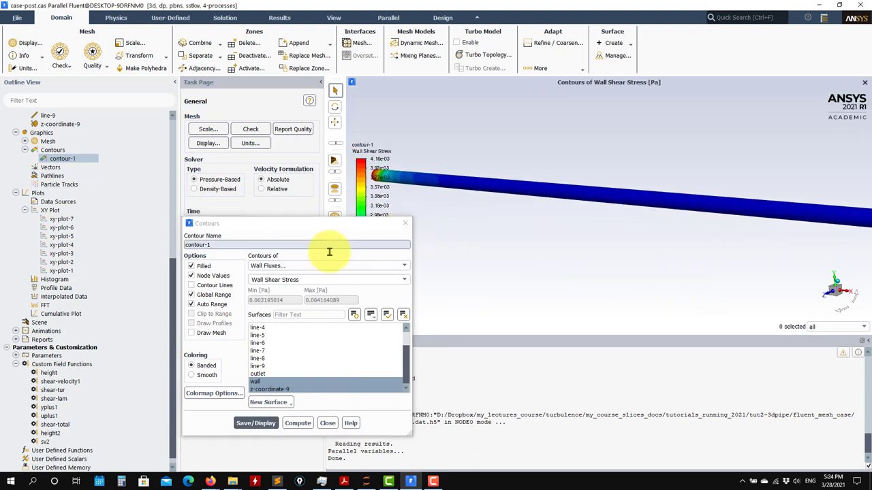
Display contour-1 with the shear-velocity1 custom field function on the same surfaces.
{"action": "left_click", "coordinate": [402, 266]}
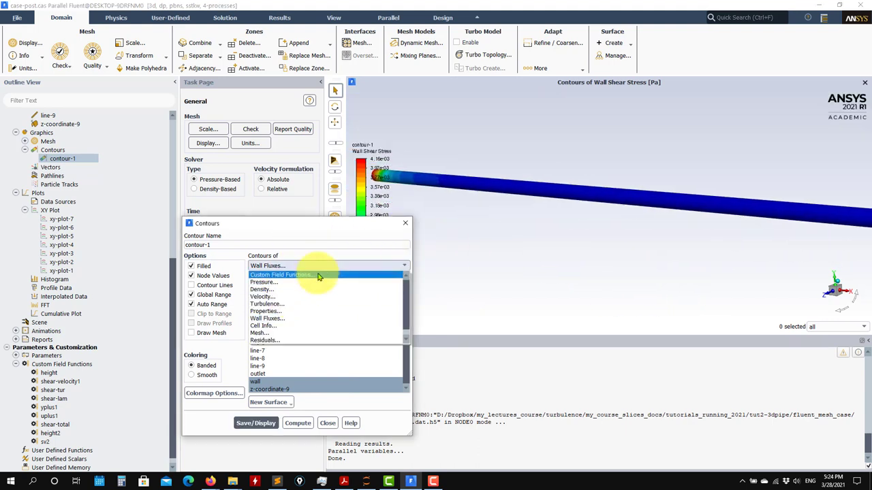
{"action": "left_click", "coordinate": [282, 275]}
{"action": "left_click", "coordinate": [404, 281]}
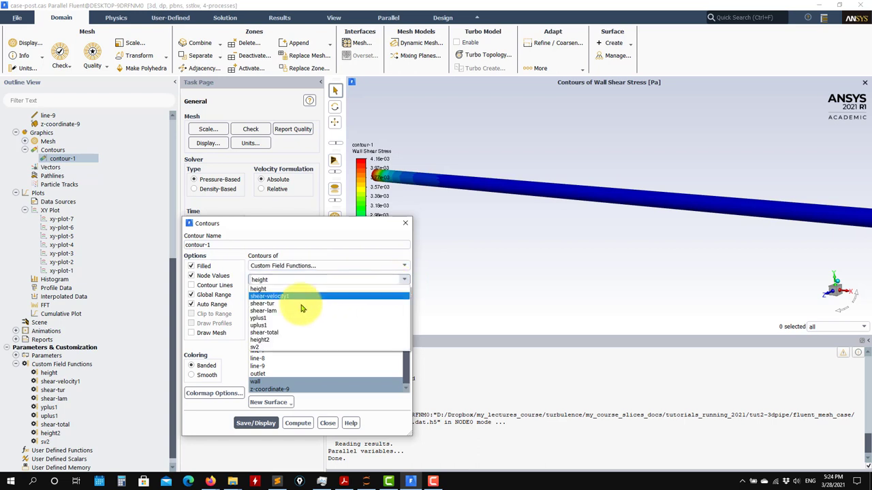
{"action": "left_click", "coordinate": [287, 298]}
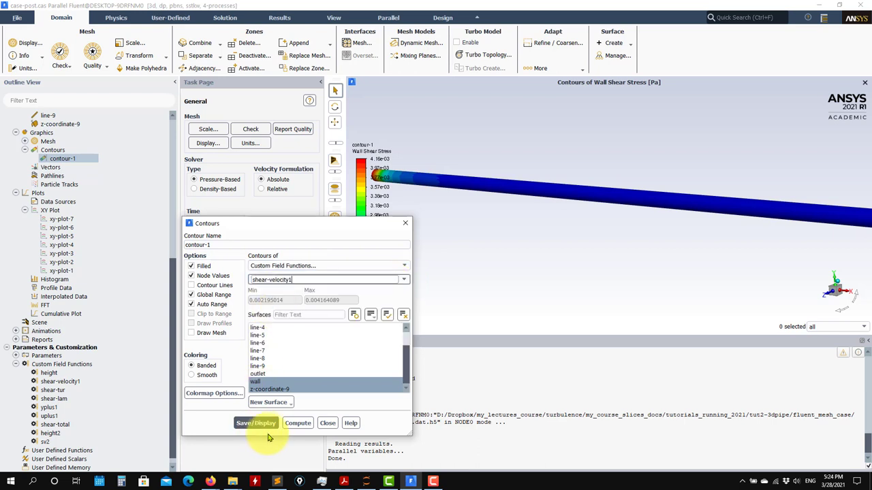
{"action": "left_click", "coordinate": [265, 424]}
Display contour-1 with sv2 again for comparison with shear-velocity1 and close the contour setup.
{"action": "left_click", "coordinate": [395, 266]}
{"action": "left_click", "coordinate": [364, 253]}
{"action": "left_click", "coordinate": [403, 280]}
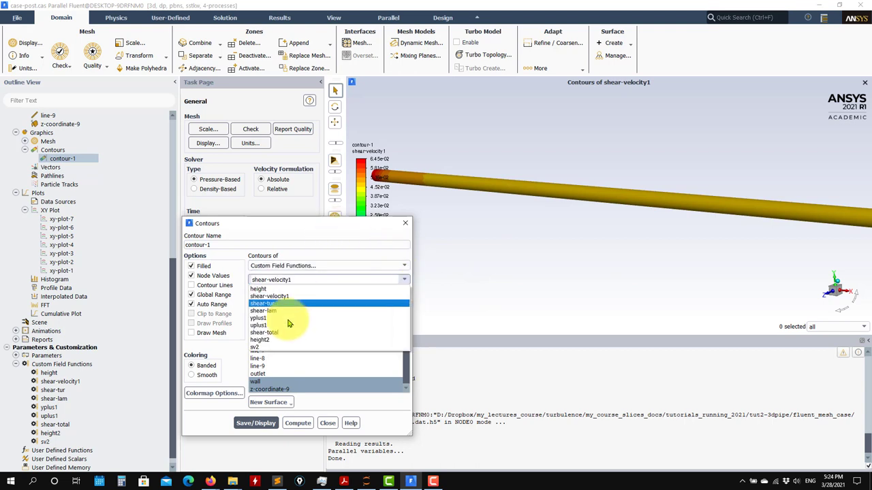
{"action": "left_click", "coordinate": [270, 348]}
{"action": "left_click", "coordinate": [262, 424]}
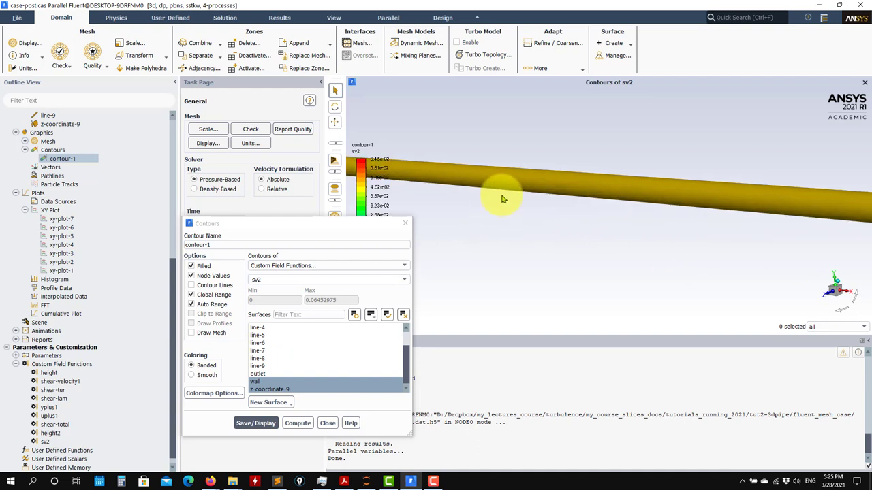
{"action": "left_click", "coordinate": [327, 423]}
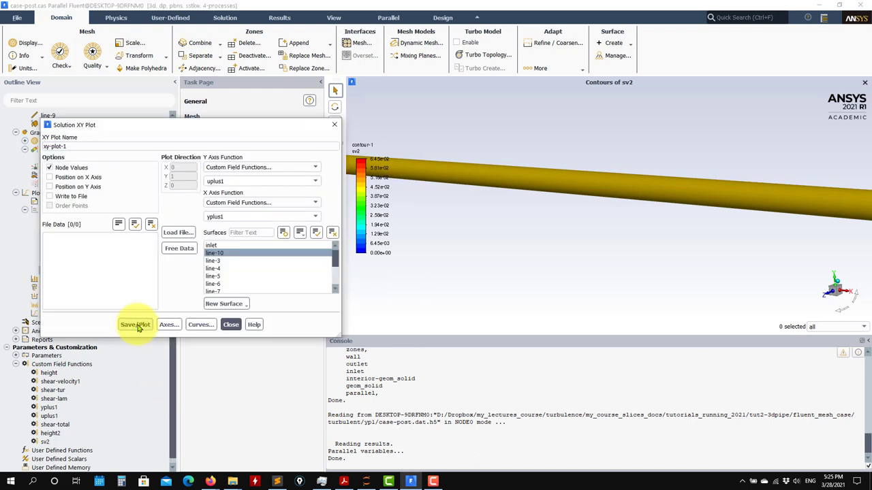
Display xy-plot-1 of uplus1 against yplus1 and xy-plot-7 of yplus1 against velocity magnitude for line-10.
{"action": "left_click", "coordinate": [135, 324]}
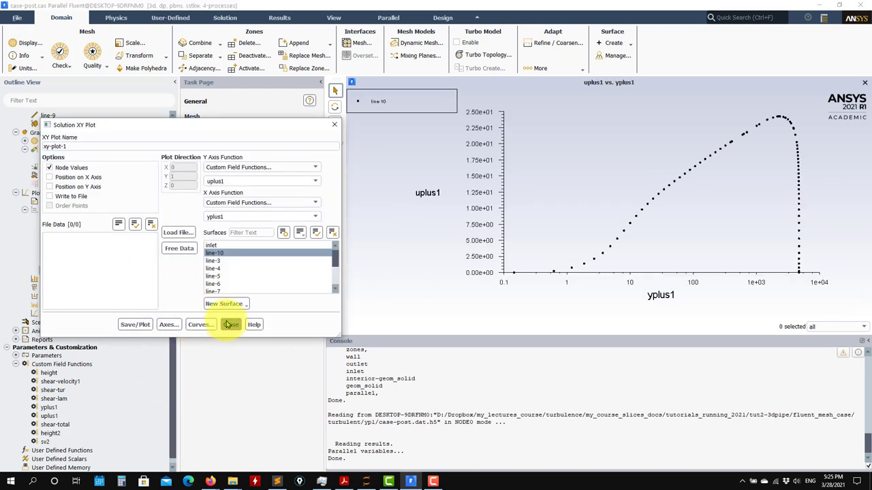
{"action": "left_click", "coordinate": [231, 324]}
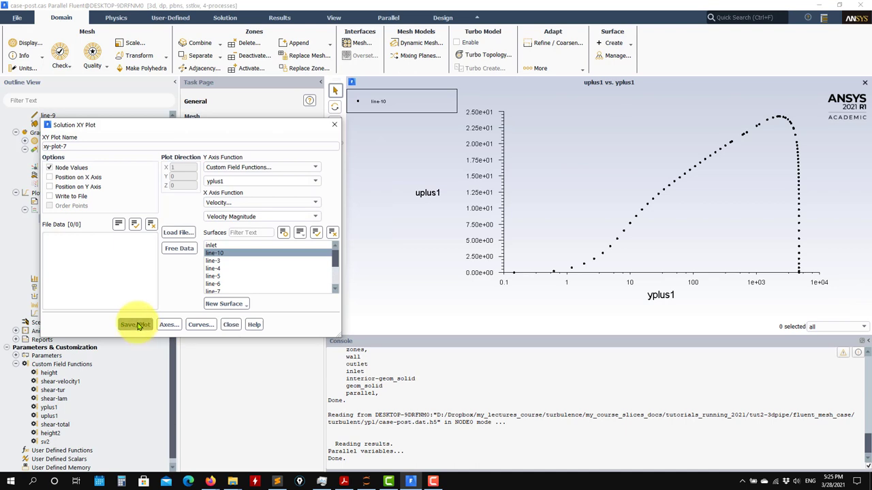
{"action": "left_click", "coordinate": [136, 325]}
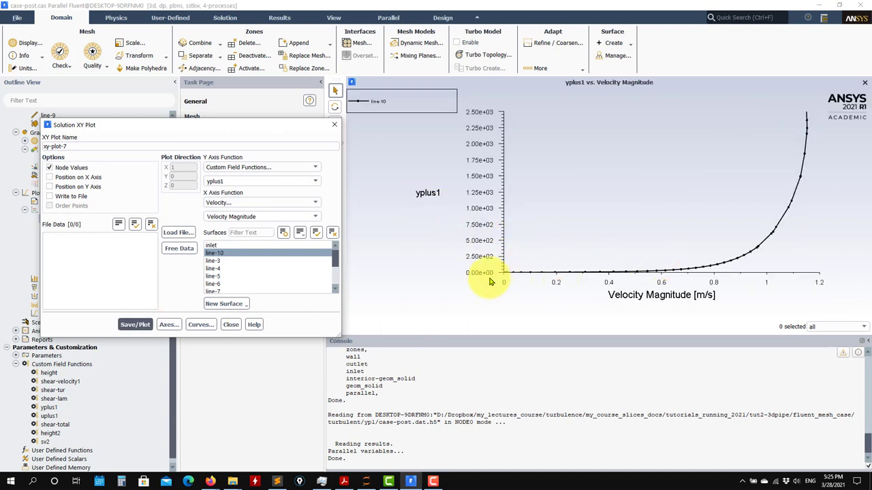
{"action": "left_click", "coordinate": [230, 325]}
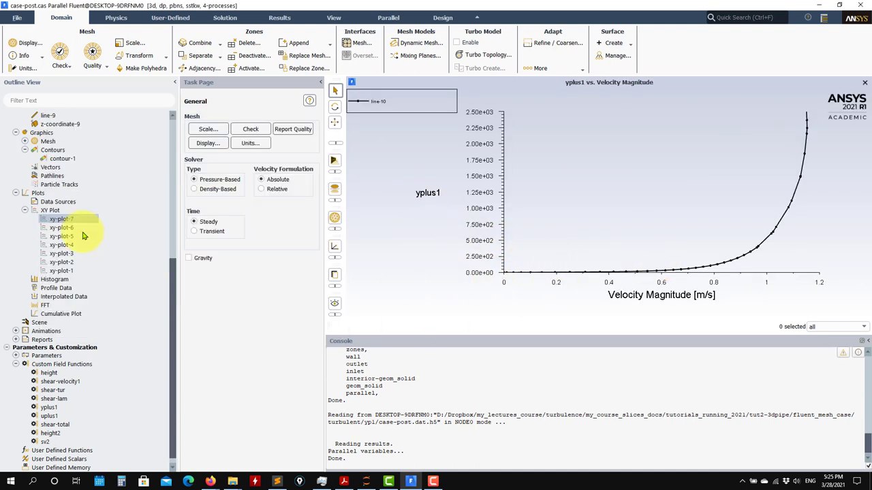
Create a new XY plot of the sv2 custom field function along line-10 and plot it.
{"action": "right_click", "coordinate": [50, 215]}
{"action": "left_click", "coordinate": [70, 219]}
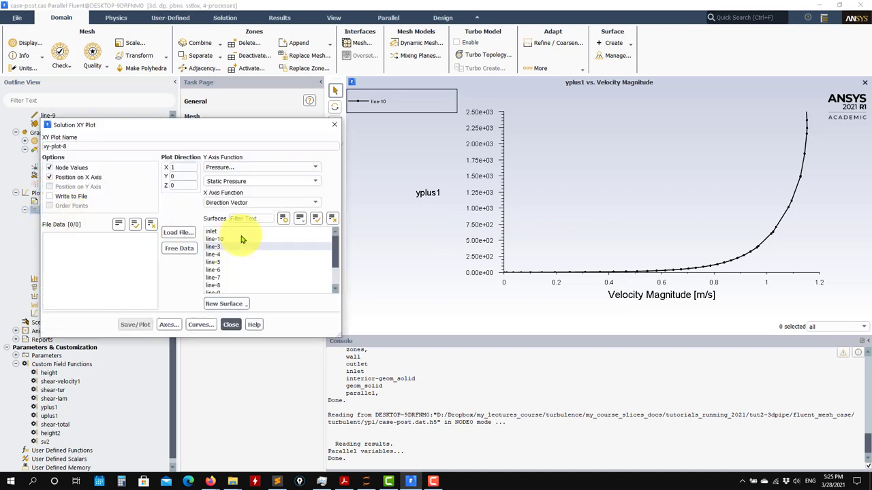
{"action": "left_click", "coordinate": [315, 168]}
{"action": "left_click", "coordinate": [259, 178]}
{"action": "left_click", "coordinate": [316, 182]}
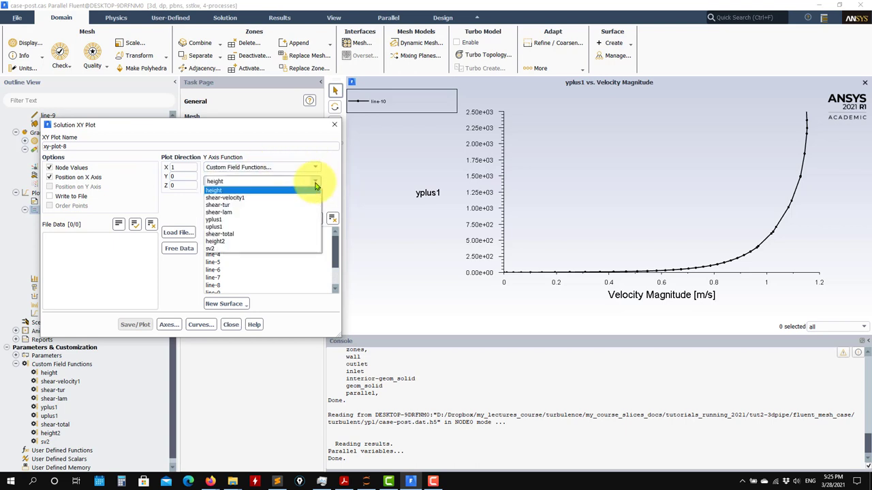
{"action": "left_click", "coordinate": [211, 248]}
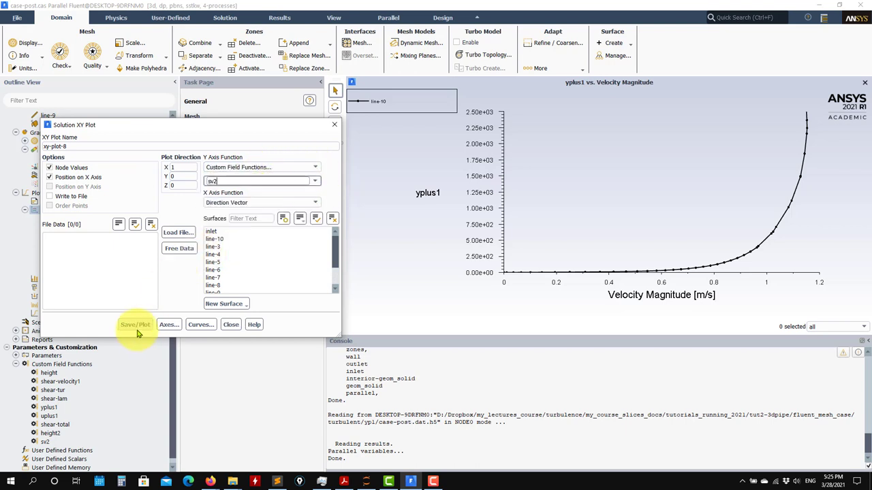
{"action": "left_click", "coordinate": [217, 239]}
{"action": "left_click", "coordinate": [135, 325]}
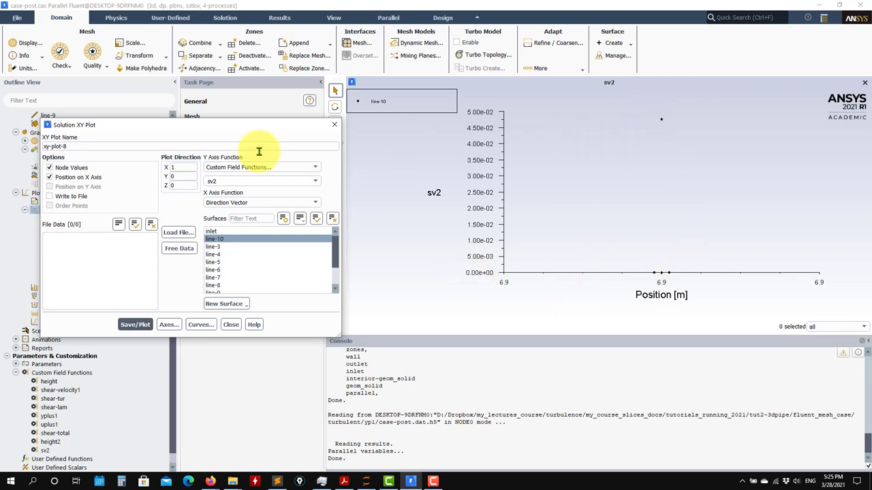
Set the sv2 plot direction to X 0 and Y 1, and replot it along line-10.
{"action": "double_click", "coordinate": [172, 176]}
{"action": "double_click", "coordinate": [172, 167]}
{"action": "left_click", "coordinate": [136, 324]}
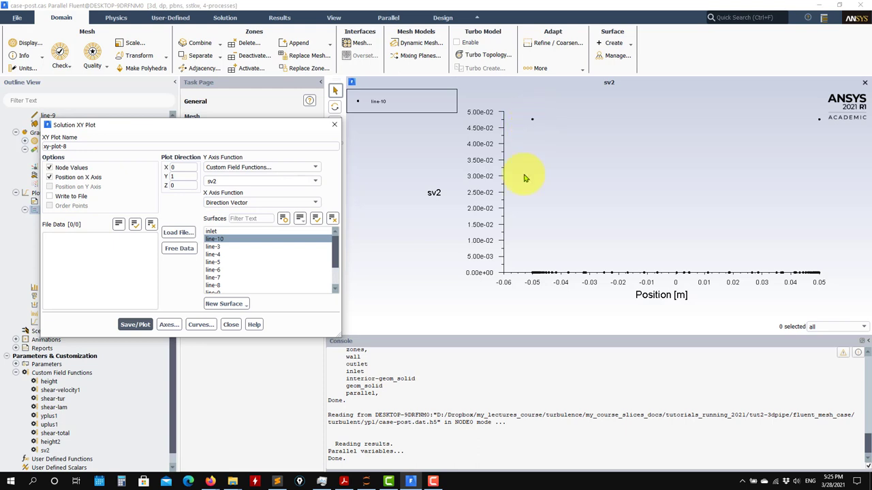
Write the sv2 plot data for line-10 with ordered points to a file named test in the ascii_validation_data folder.
{"action": "left_click", "coordinate": [66, 206]}
{"action": "left_click", "coordinate": [136, 324]}
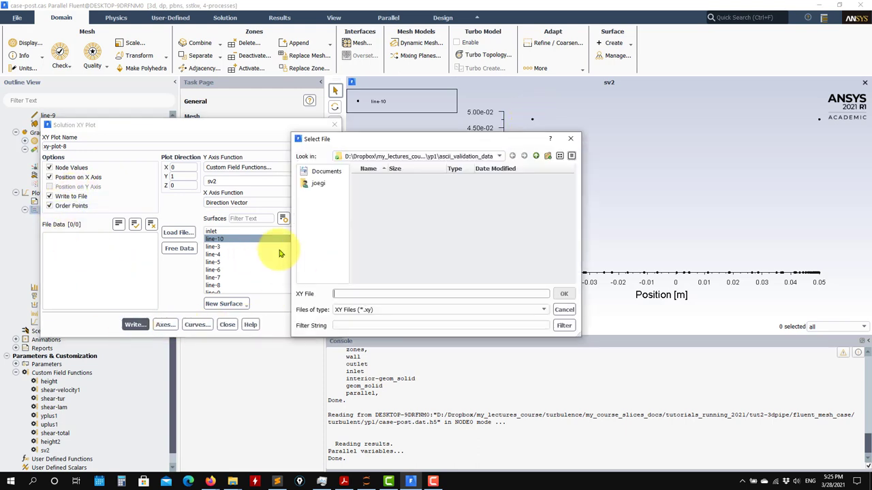
{"action": "left_click", "coordinate": [356, 295]}
{"action": "type", "text": "test"}
{"action": "left_click", "coordinate": [564, 293]}
Look for the exported test file in the yp1 case folder and return to Fluent.
{"action": "mouse_move", "coordinate": [231, 482]}
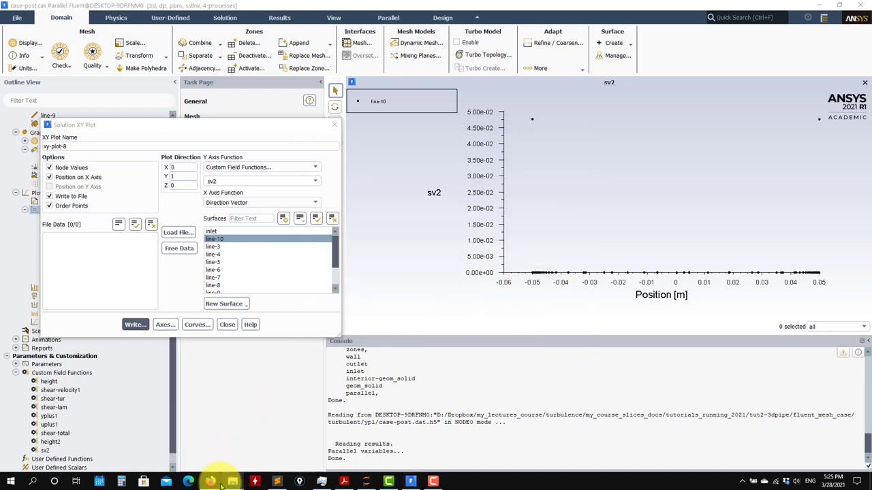
{"action": "left_click", "coordinate": [175, 443]}
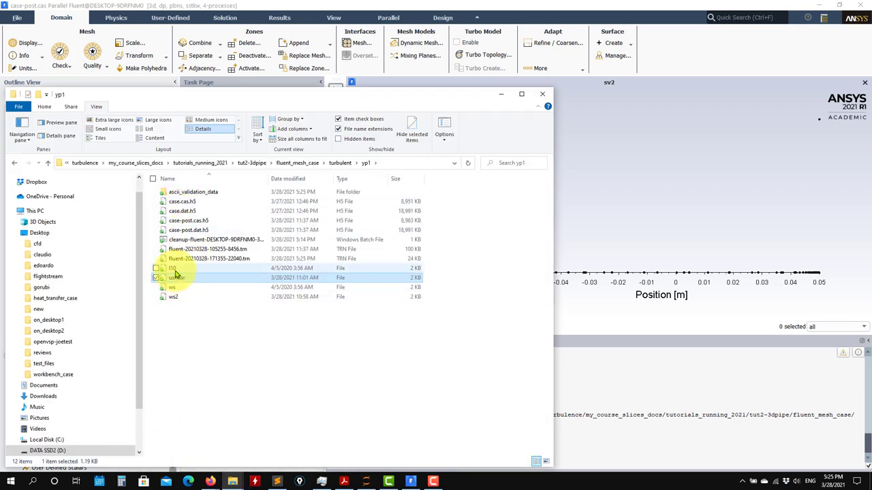
{"action": "left_click", "coordinate": [624, 265]}
Write the sv2 line-10 plot data again, as a file named test in the parent yp1 folder.
{"action": "left_click", "coordinate": [135, 324]}
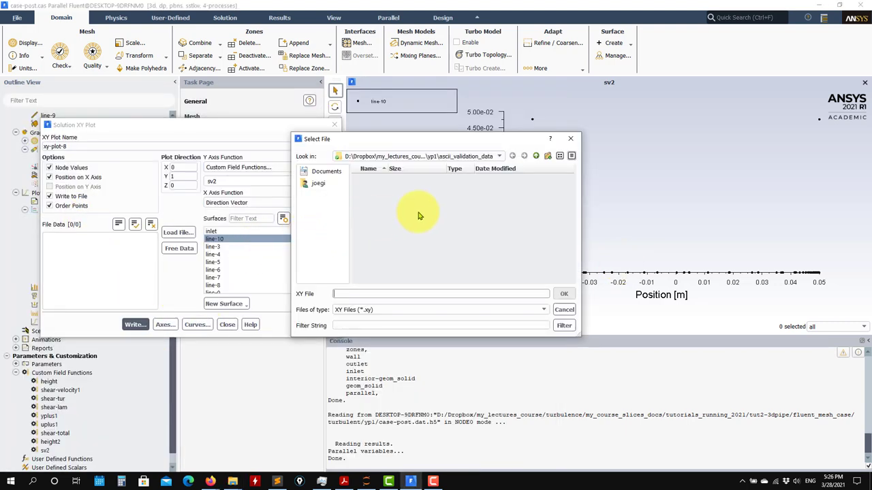
{"action": "left_click", "coordinate": [537, 156]}
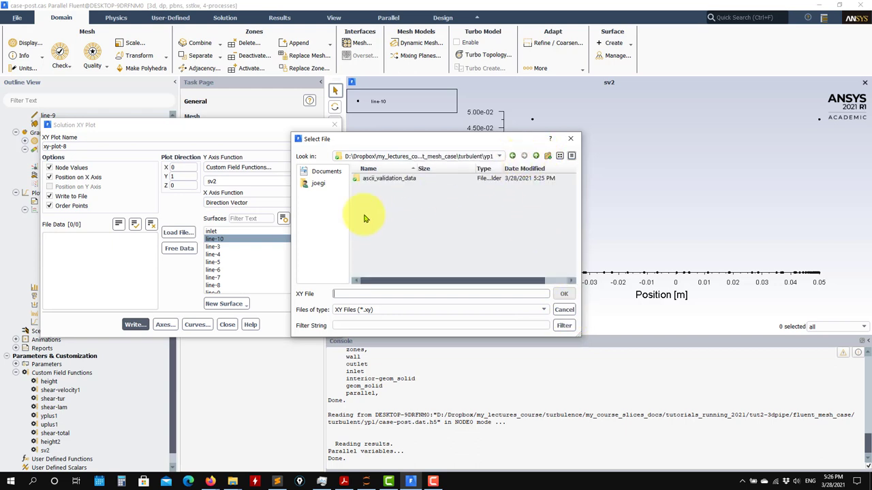
{"action": "left_click", "coordinate": [363, 294]}
{"action": "type", "text": "test"}
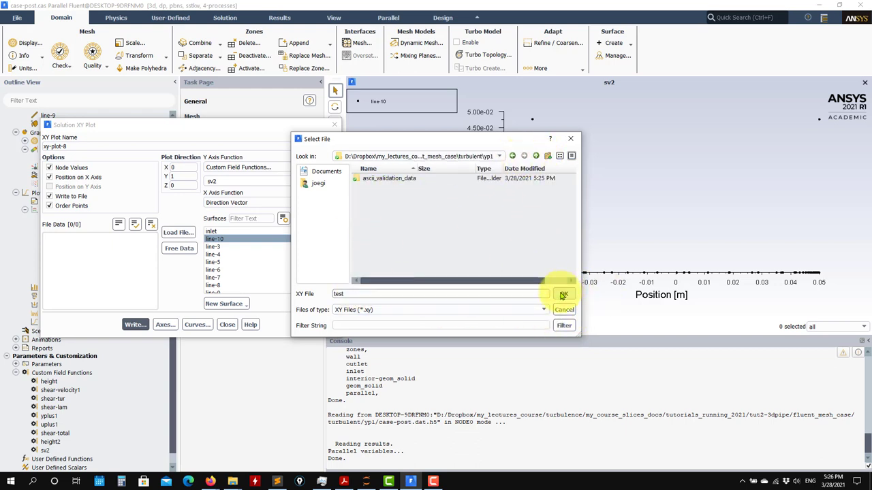
{"action": "left_click", "coordinate": [563, 294]}
Open the exported test file from yp1 in Sublime Text, highlight the sv2 value at position -0.05, and return to close the XY plot setup.
{"action": "mouse_move", "coordinate": [228, 482]}
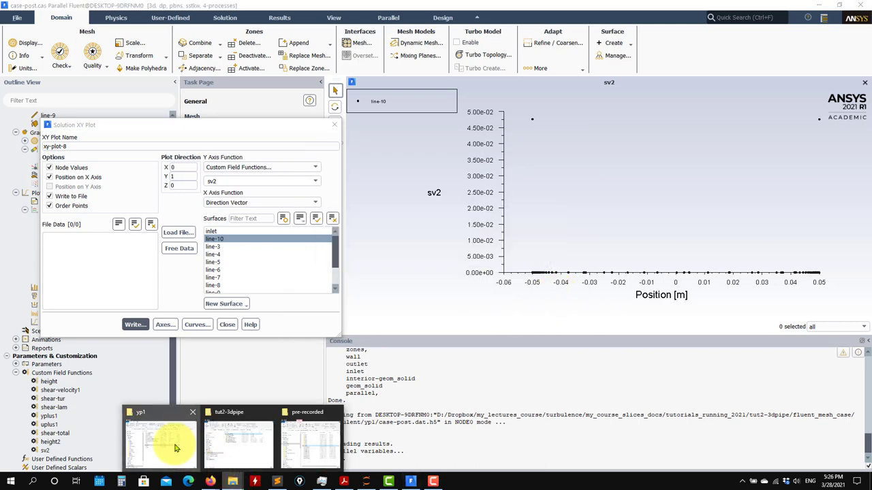
{"action": "left_click", "coordinate": [171, 399]}
{"action": "left_click", "coordinate": [177, 288]}
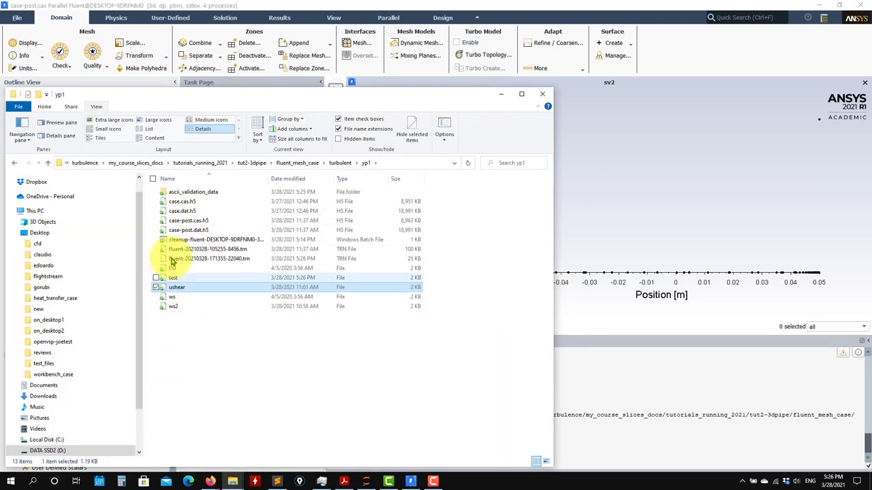
{"action": "double_click", "coordinate": [178, 193]}
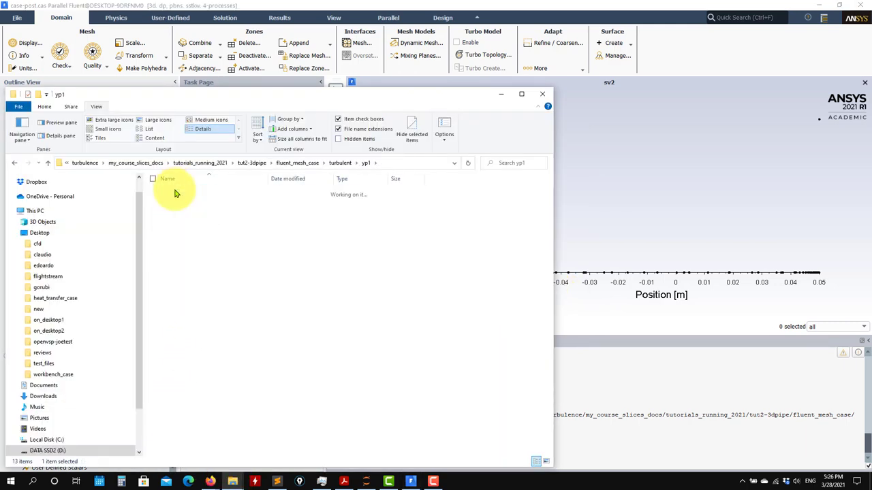
{"action": "left_click", "coordinate": [45, 164]}
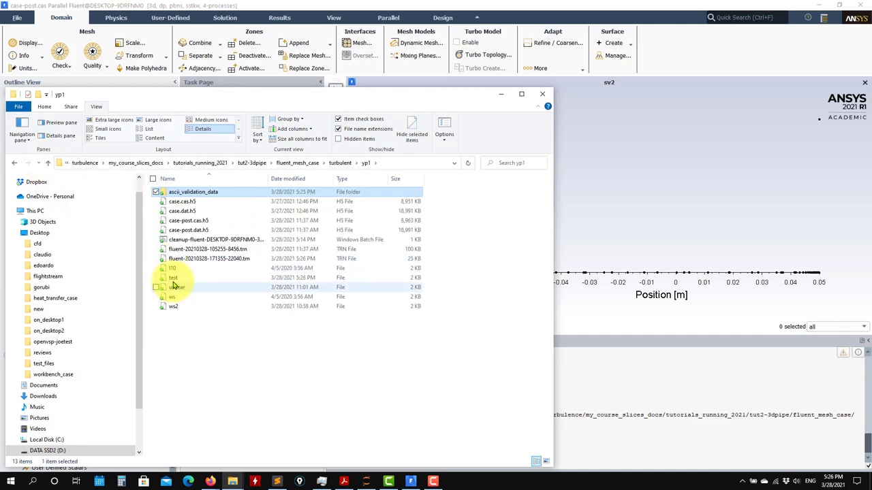
{"action": "right_click", "coordinate": [167, 282]}
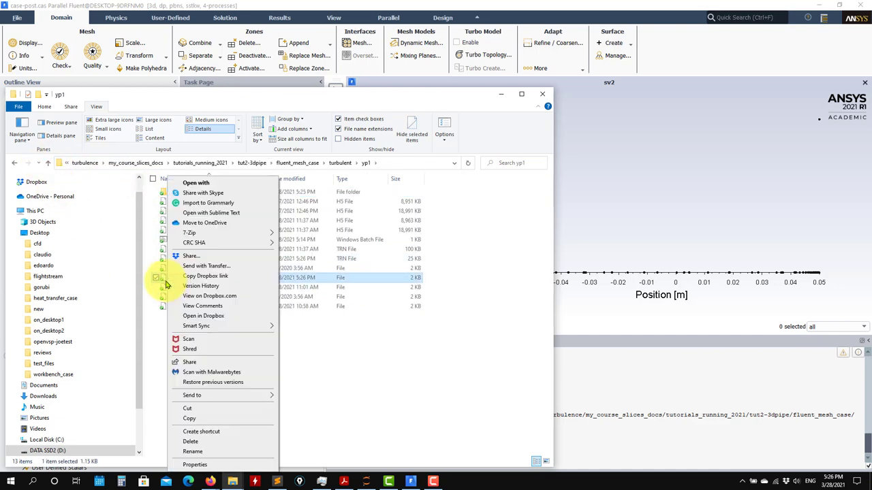
{"action": "left_click", "coordinate": [220, 213]}
{"action": "left_click_drag", "start_coordinate": [251, 147], "coordinate": [197, 147]}
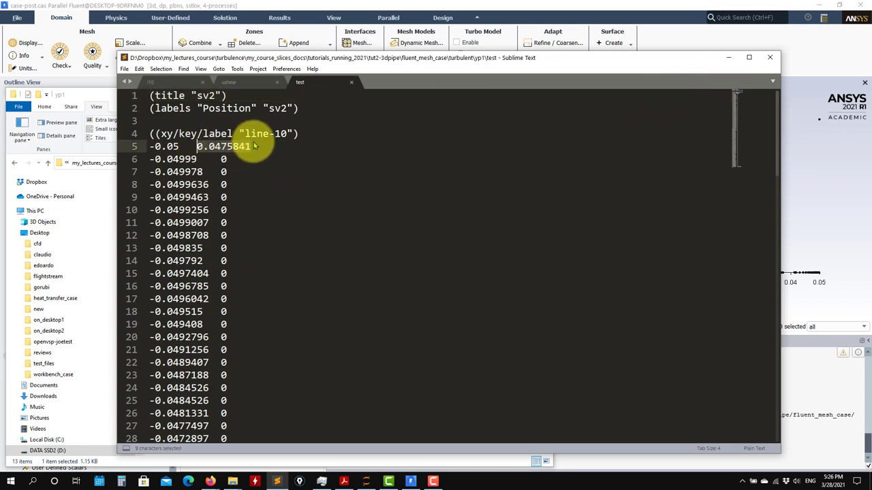
{"action": "left_click", "coordinate": [734, 59]}
{"action": "left_click", "coordinate": [497, 90]}
{"action": "left_click", "coordinate": [217, 328]}
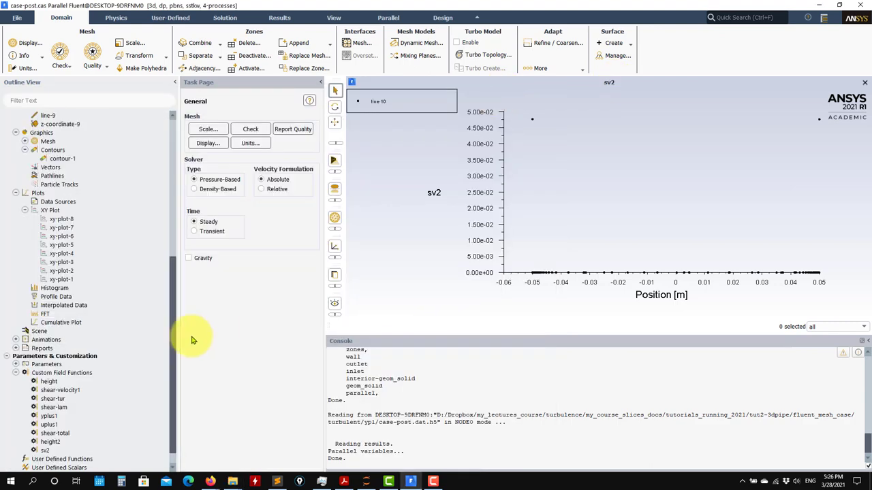
Review the definition of the yplus1 custom field function, highlighting its numeric shear-velocity constant, and close the function manager.
{"action": "right_click", "coordinate": [75, 374]}
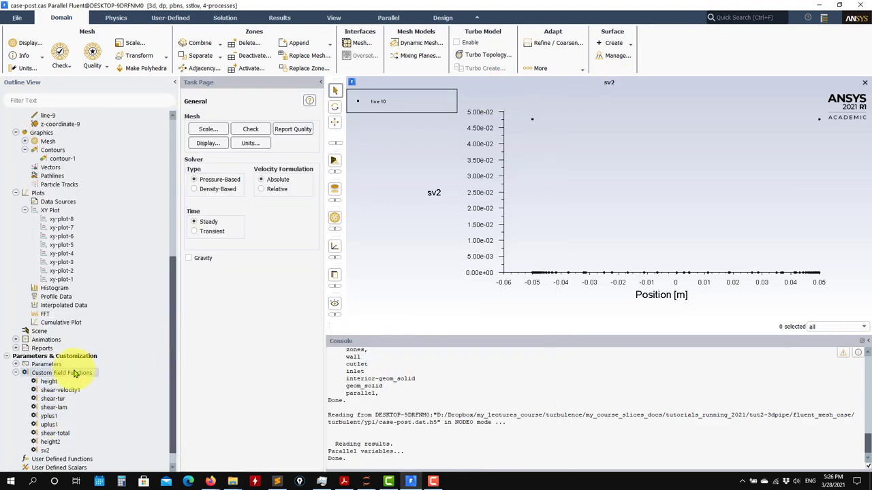
{"action": "left_click", "coordinate": [98, 387]}
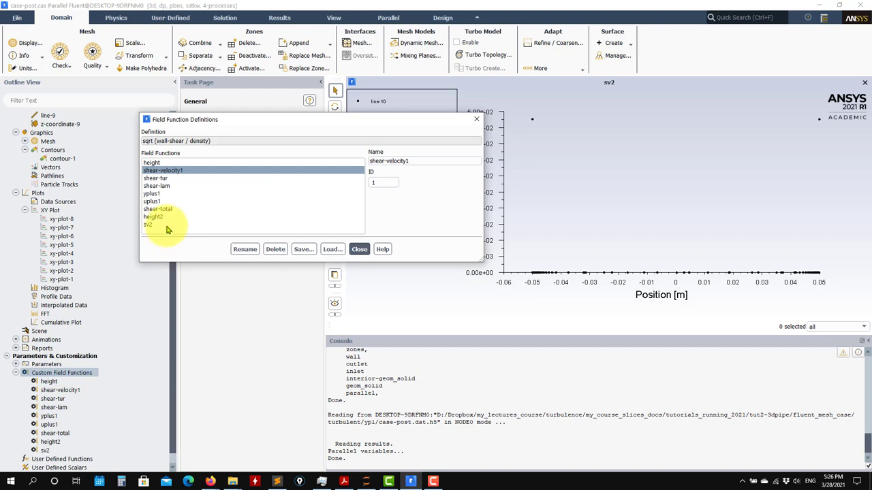
{"action": "left_click", "coordinate": [160, 196]}
{"action": "left_click_drag", "start_coordinate": [199, 143], "coordinate": [174, 142]}
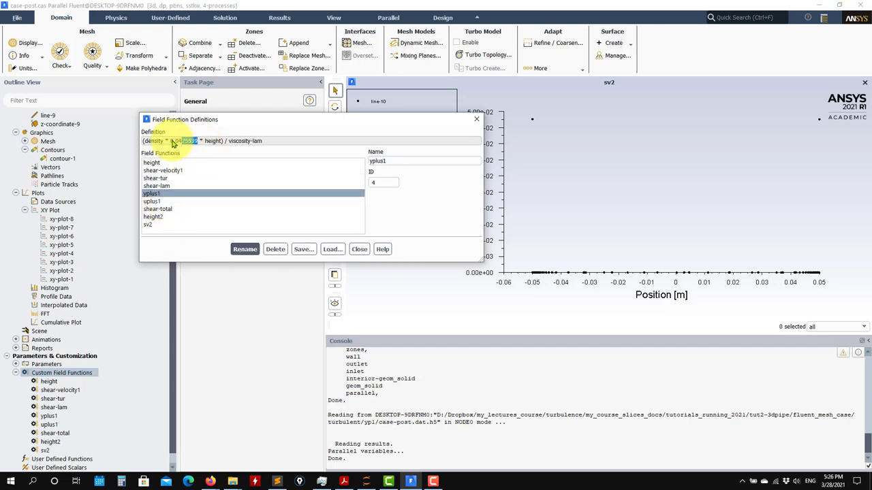
{"action": "left_click", "coordinate": [360, 249]}
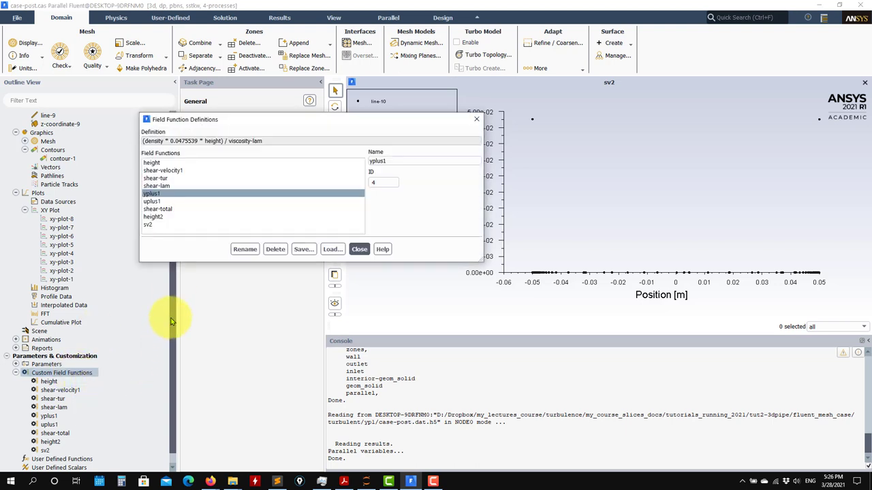
{"action": "left_click", "coordinate": [359, 250]}
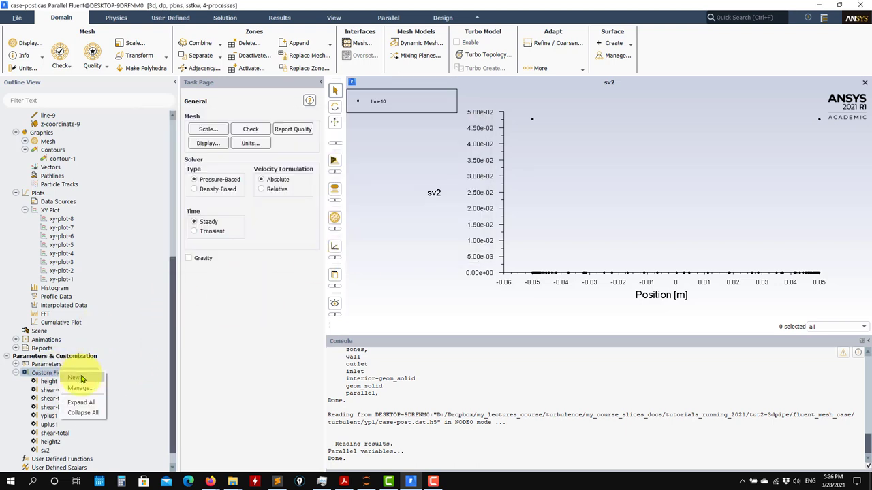
Start a new custom field function, consult the y+ formula in the PDF presentation, and begin the definition with "(density *".
{"action": "left_click", "coordinate": [64, 380]}
{"action": "left_click", "coordinate": [343, 482]}
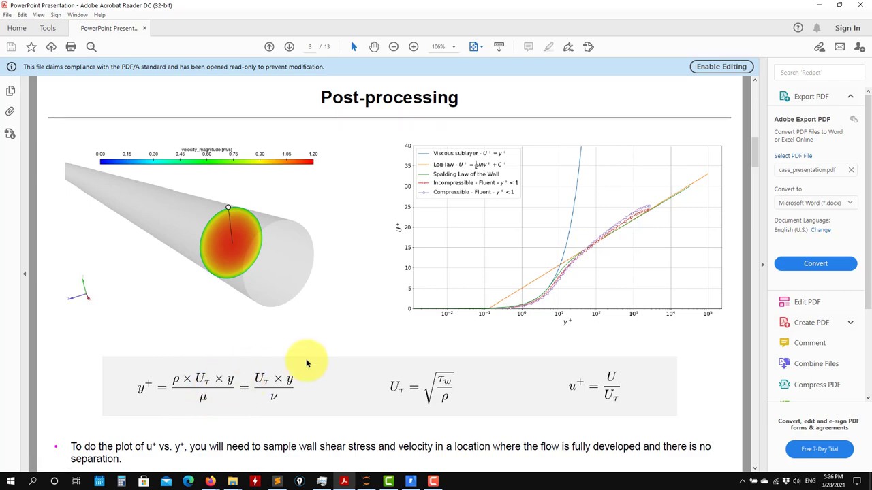
{"action": "left_click", "coordinate": [819, 6]}
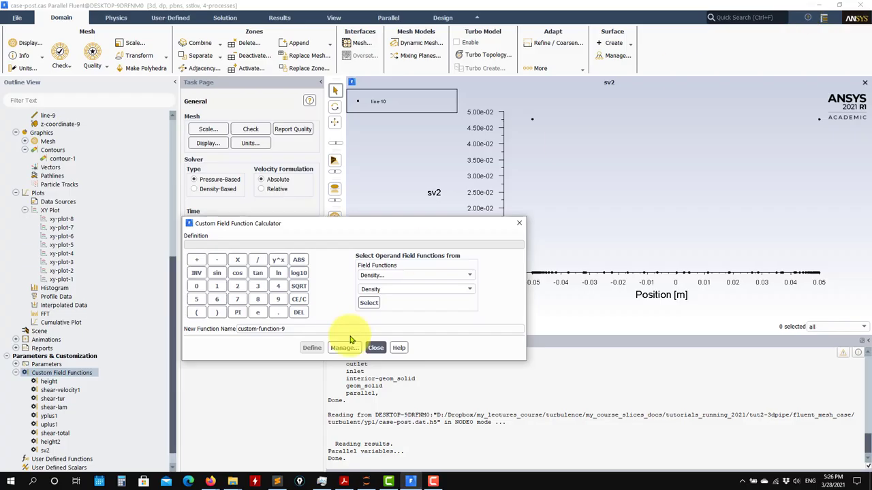
{"action": "left_click", "coordinate": [196, 313]}
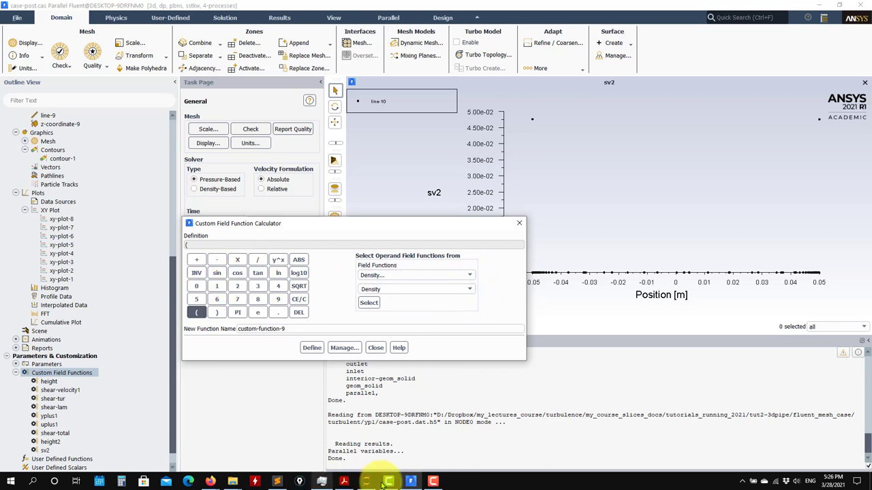
{"action": "left_click", "coordinate": [344, 482]}
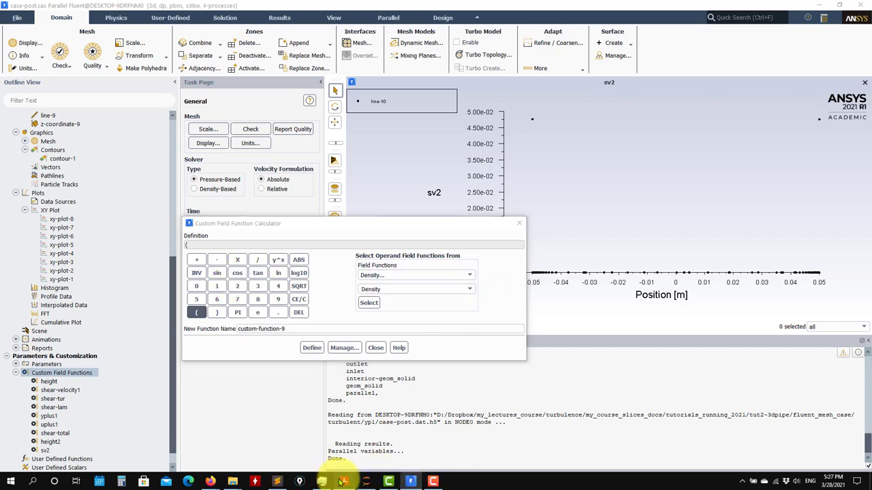
{"action": "left_click", "coordinate": [343, 482]}
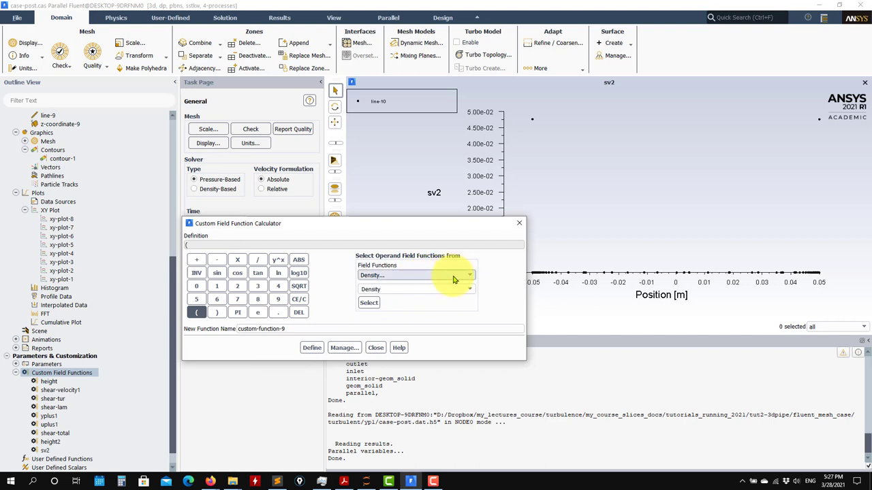
{"action": "left_click", "coordinate": [237, 259]}
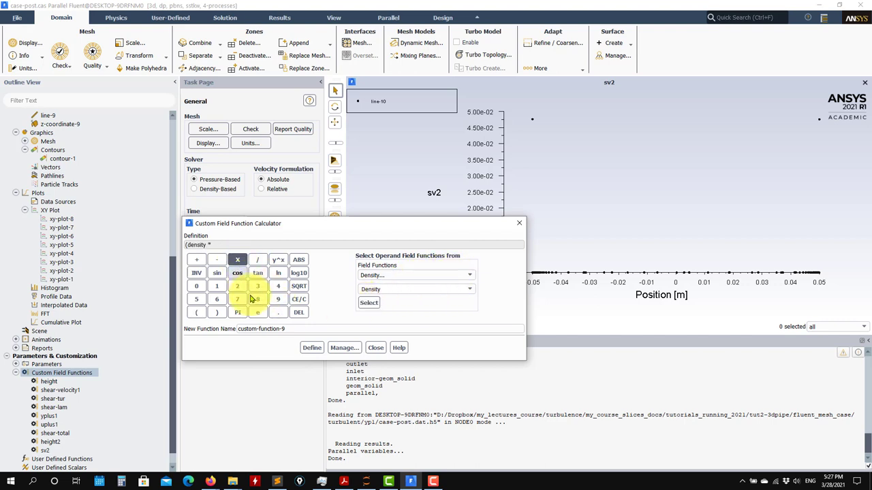
Choose height from the custom field functions as the calculator's operand, without adding it to the definition.
{"action": "left_click", "coordinate": [416, 275]}
{"action": "left_click", "coordinate": [408, 292]}
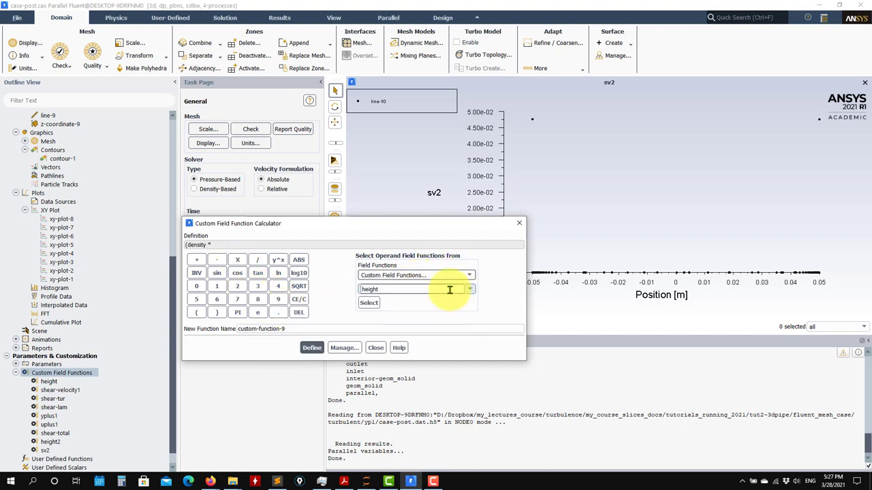
{"action": "left_click", "coordinate": [413, 289]}
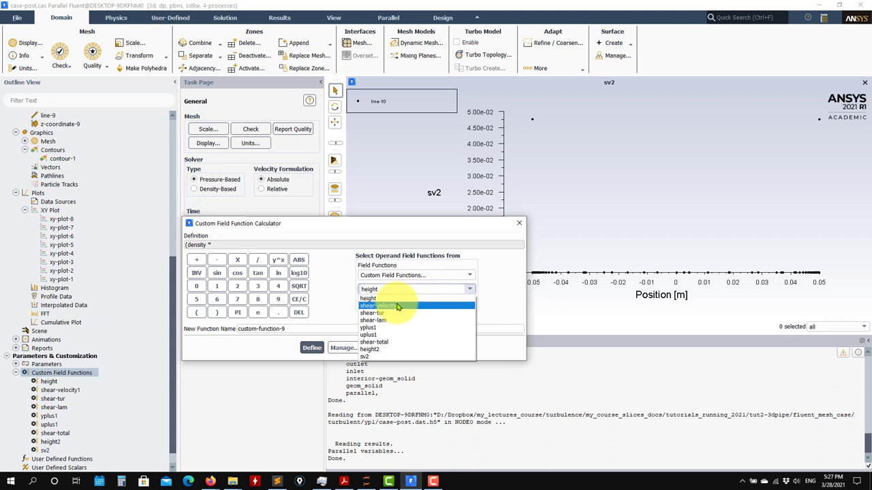
{"action": "left_click", "coordinate": [386, 297]}
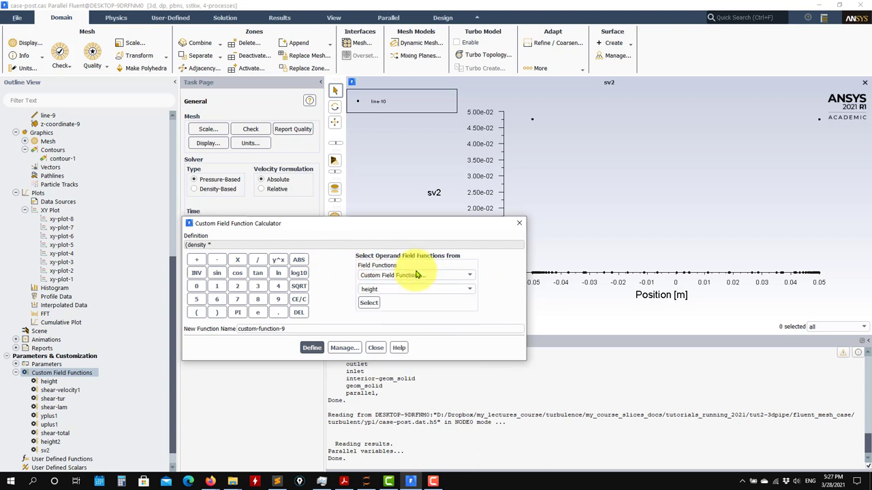
Bring up the exported test file in Sublime Text, highlight the sv2 value at -0.05, and place its window beside the calculator.
{"action": "left_click", "coordinate": [278, 483]}
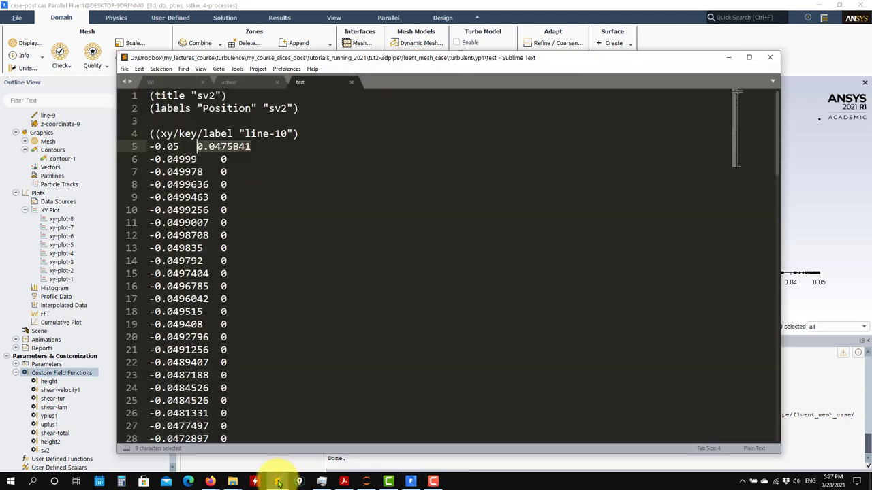
{"action": "left_click", "coordinate": [223, 160]}
{"action": "double_click", "coordinate": [225, 147]}
{"action": "left_click_drag", "start_coordinate": [453, 61], "coordinate": [793, 51]}
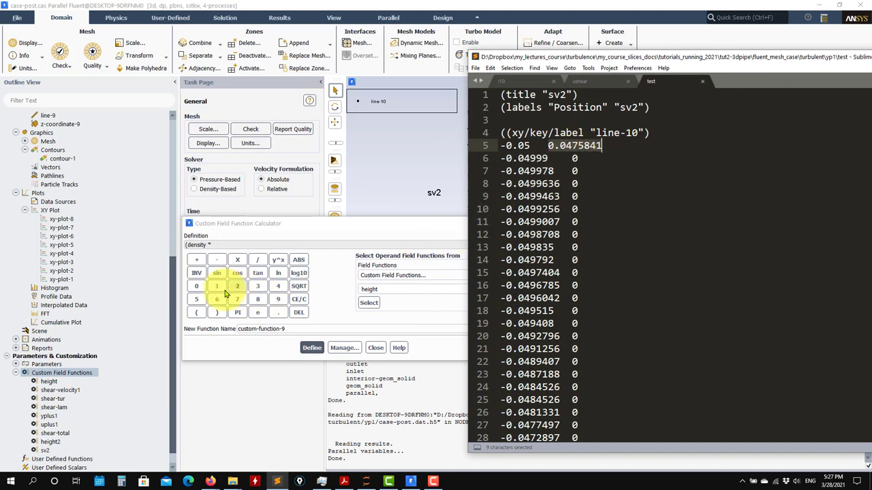
Enter the wall shear velocity 0.0475841 after "(density *", checking its digits in the exported test file in Sublime Text.
{"action": "left_click", "coordinate": [197, 286]}
{"action": "left_click", "coordinate": [278, 312]}
{"action": "left_click", "coordinate": [196, 286]}
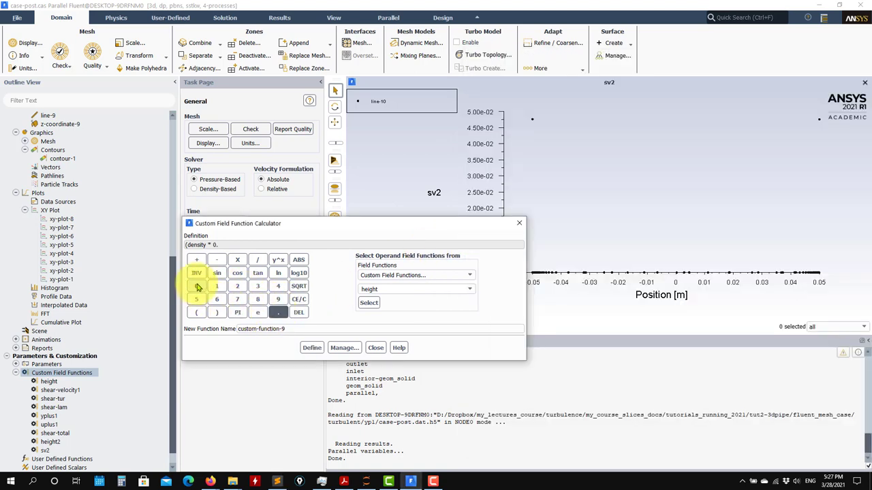
{"action": "left_click", "coordinate": [278, 286]}
{"action": "left_click", "coordinate": [237, 299]}
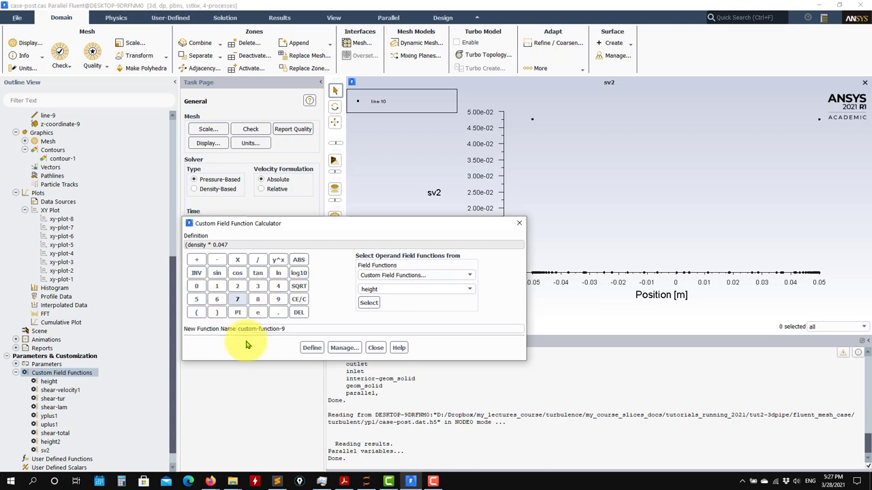
{"action": "left_click", "coordinate": [277, 481]}
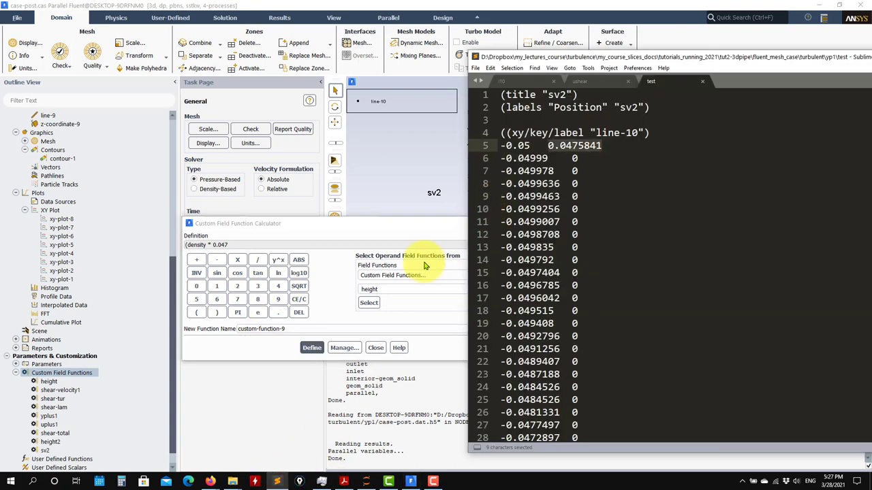
{"action": "left_click", "coordinate": [196, 299]}
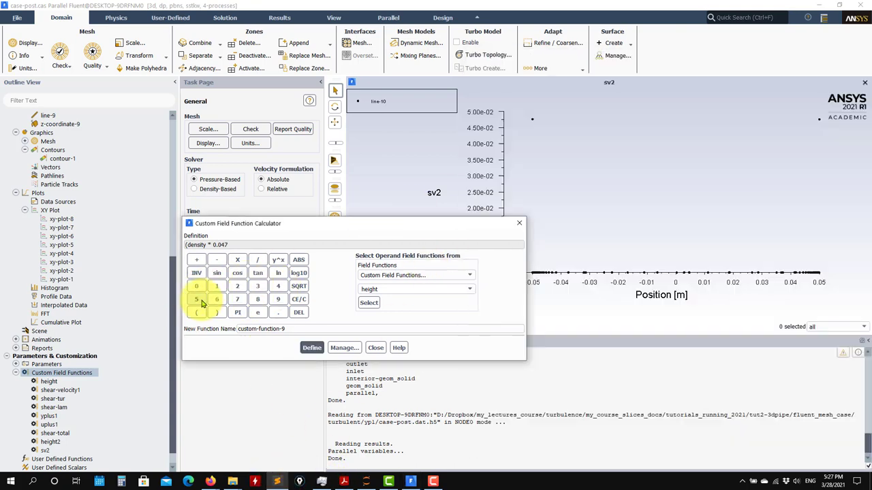
{"action": "left_click", "coordinate": [257, 299]}
{"action": "left_click", "coordinate": [286, 482]}
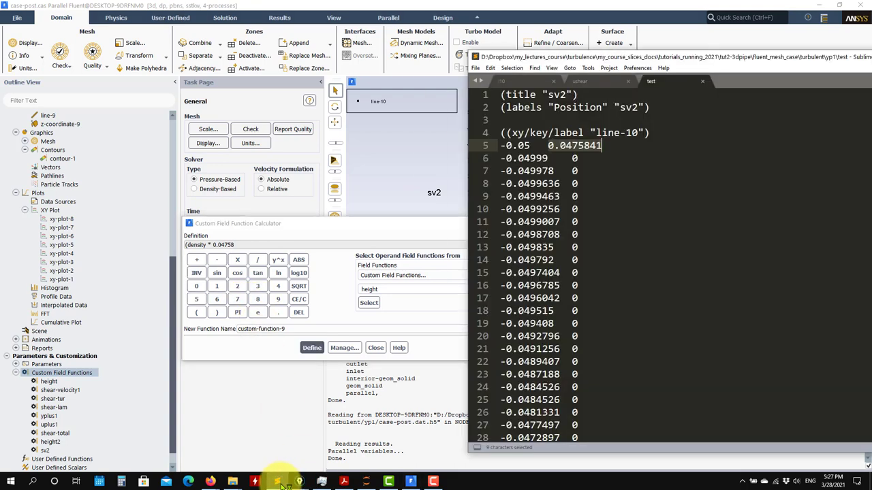
{"action": "left_click", "coordinate": [279, 483]}
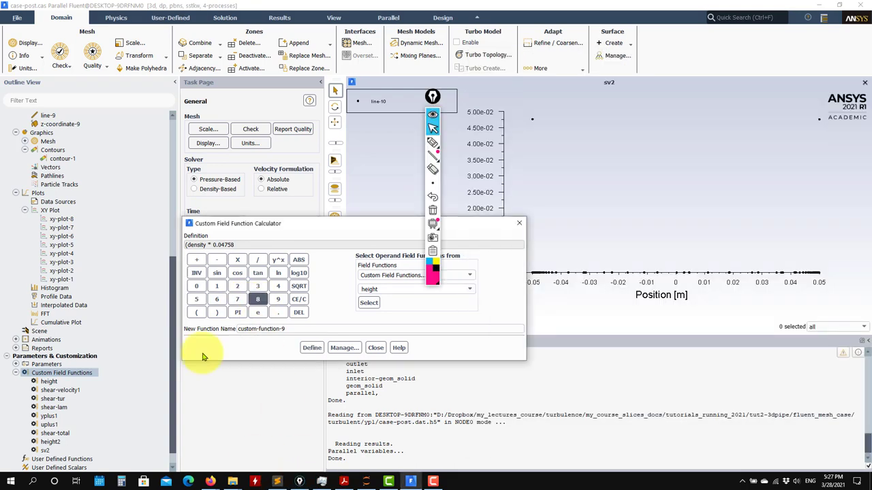
{"action": "left_click", "coordinate": [278, 289]}
{"action": "left_click", "coordinate": [217, 286]}
{"action": "left_click", "coordinate": [432, 216]}
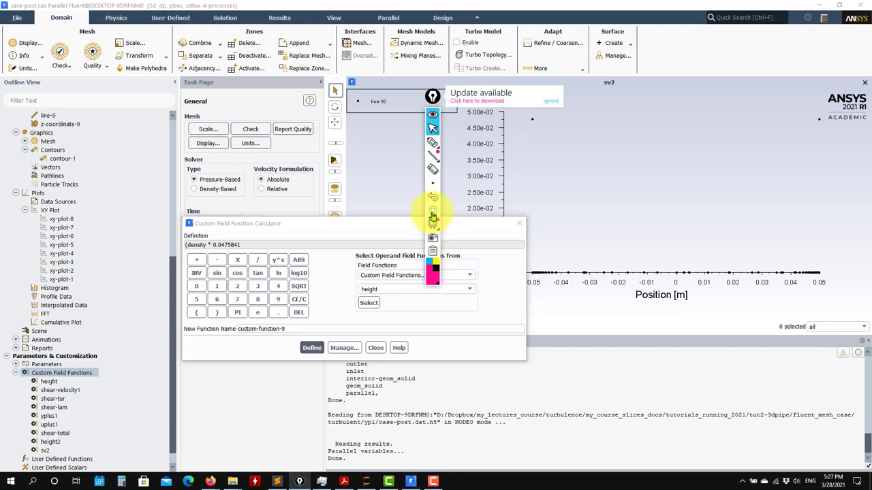
{"action": "left_click", "coordinate": [434, 248]}
{"action": "left_click", "coordinate": [453, 278]}
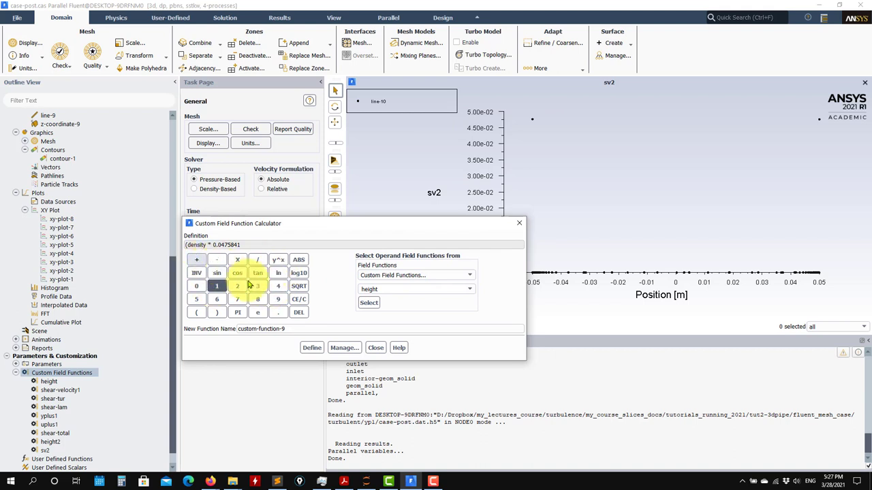
Check the y+ formula in the PDF presentation, multiply the definition by the custom field function height2, and close the parenthesis.
{"action": "left_click", "coordinate": [237, 259]}
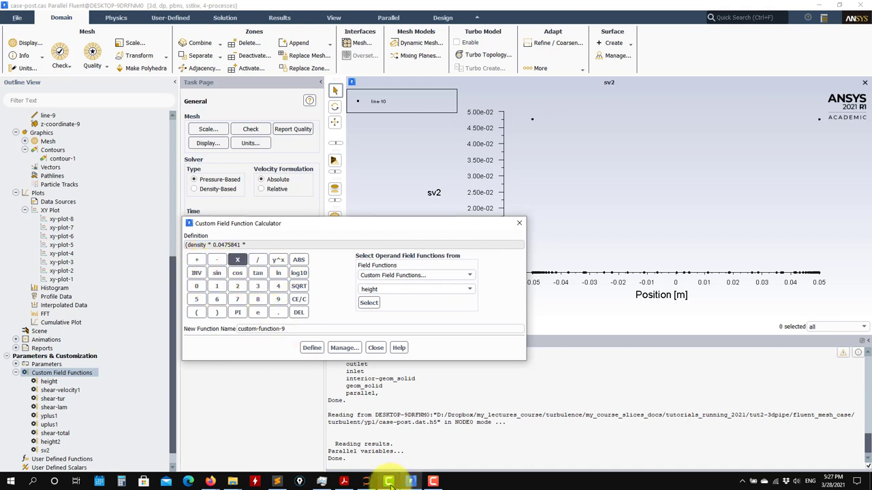
{"action": "left_click", "coordinate": [344, 482]}
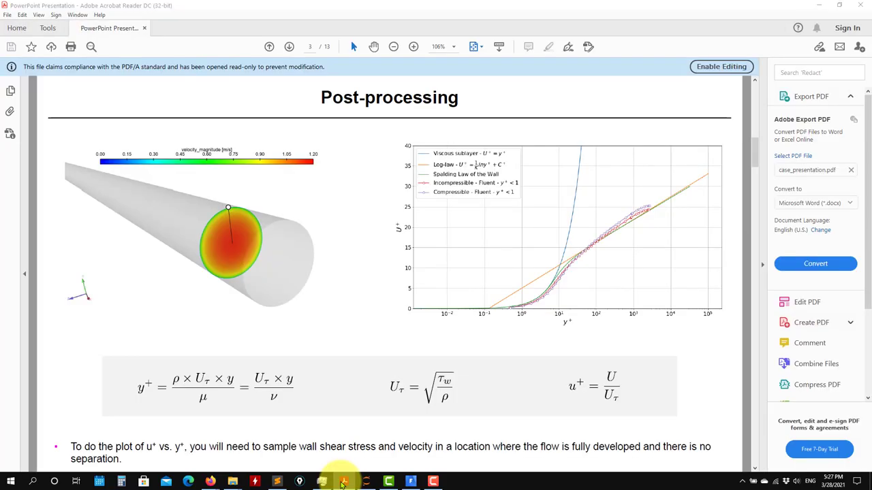
{"action": "left_click", "coordinate": [344, 482]}
{"action": "left_click", "coordinate": [451, 275]}
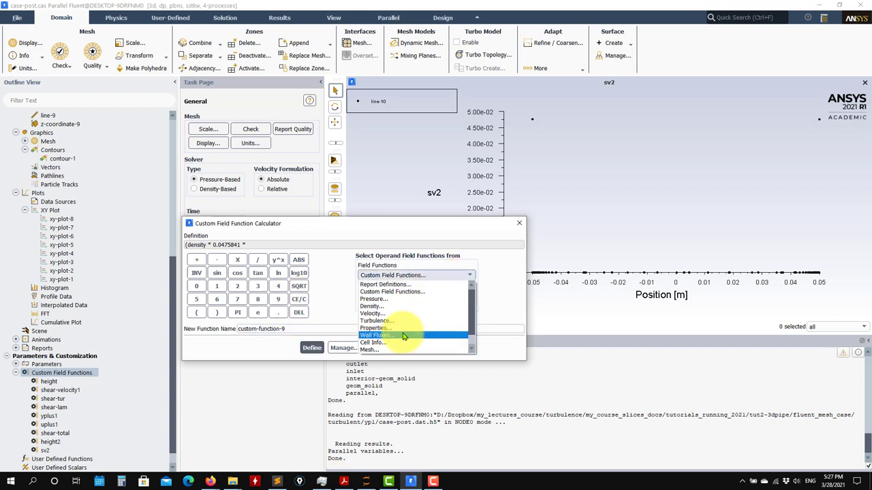
{"action": "left_click", "coordinate": [408, 291]}
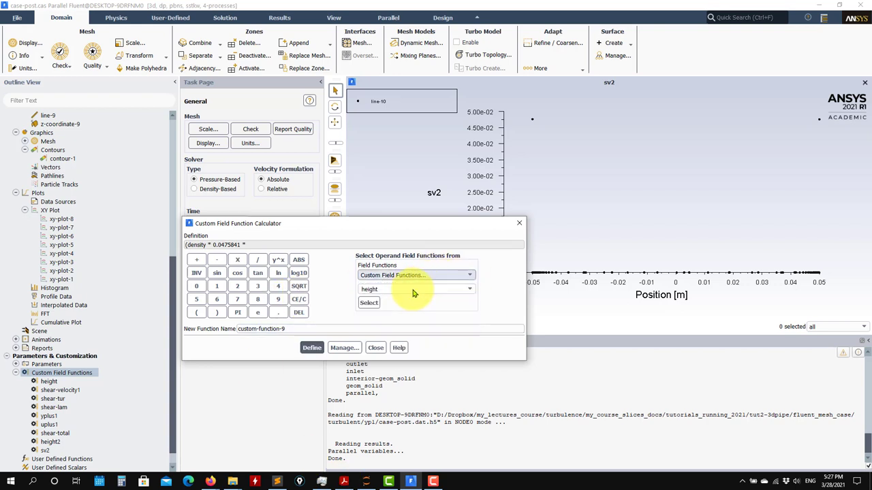
{"action": "left_click", "coordinate": [469, 289]}
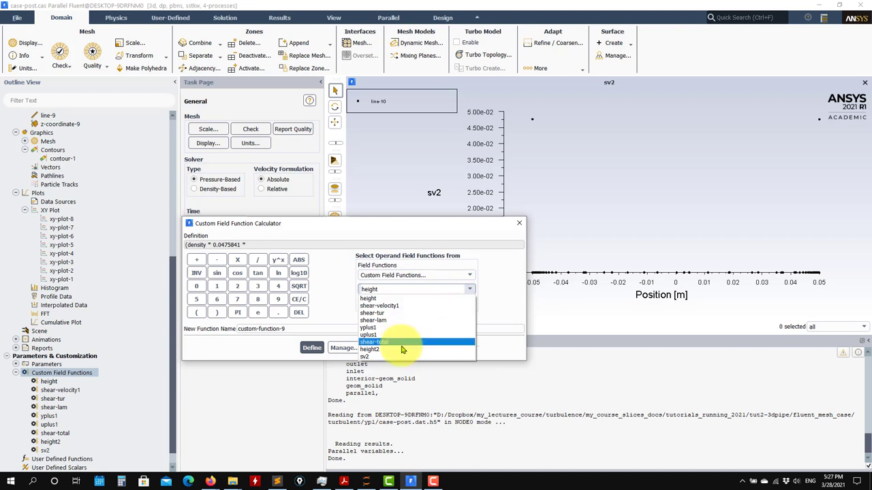
{"action": "left_click", "coordinate": [376, 350]}
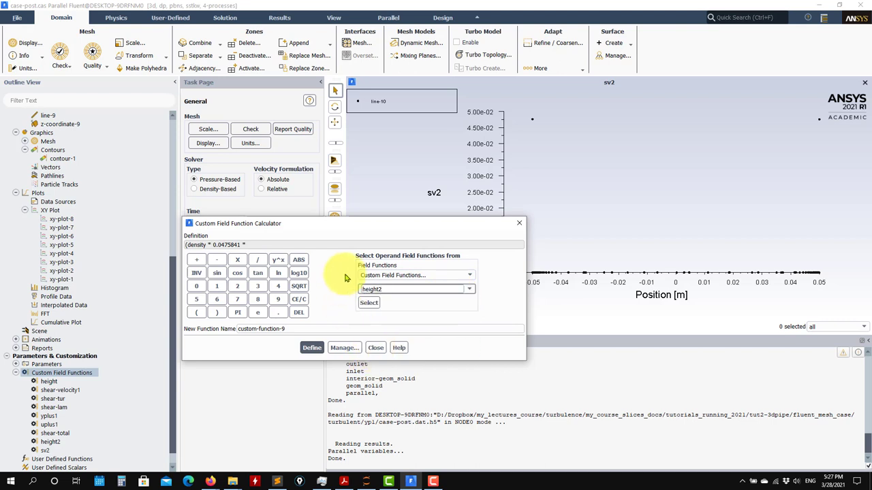
{"action": "left_click", "coordinate": [344, 482]}
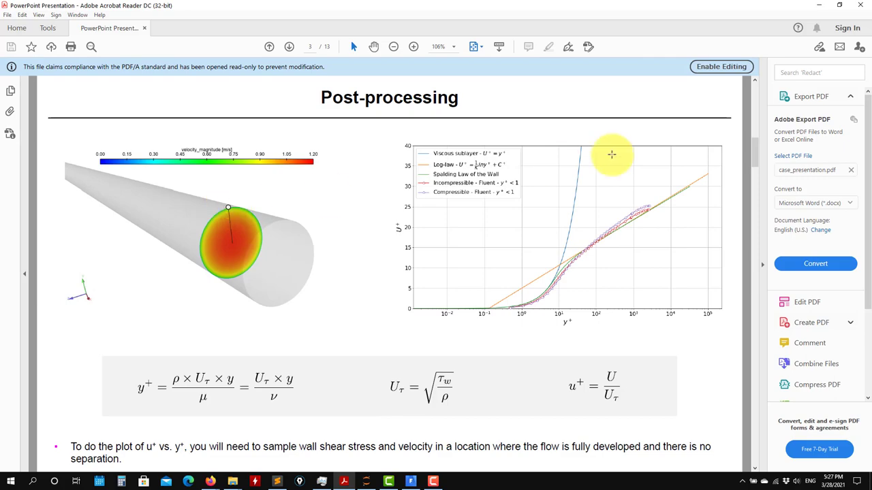
{"action": "left_click", "coordinate": [818, 5]}
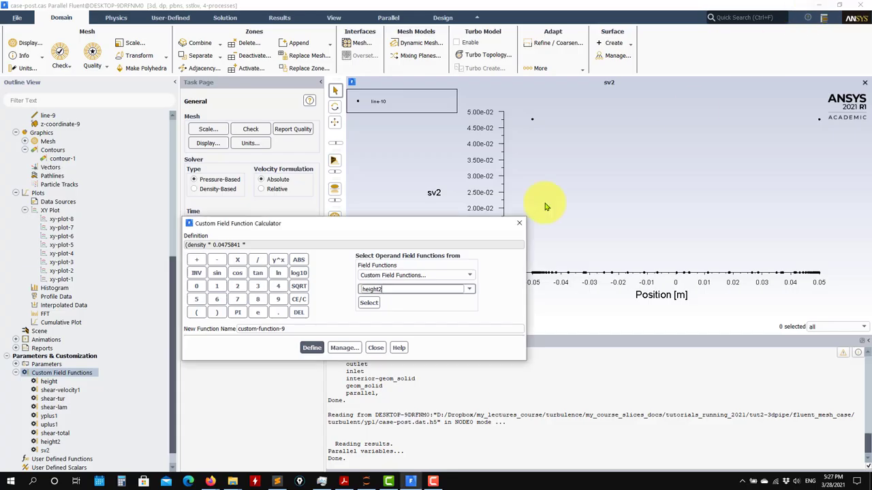
{"action": "left_click", "coordinate": [369, 303]}
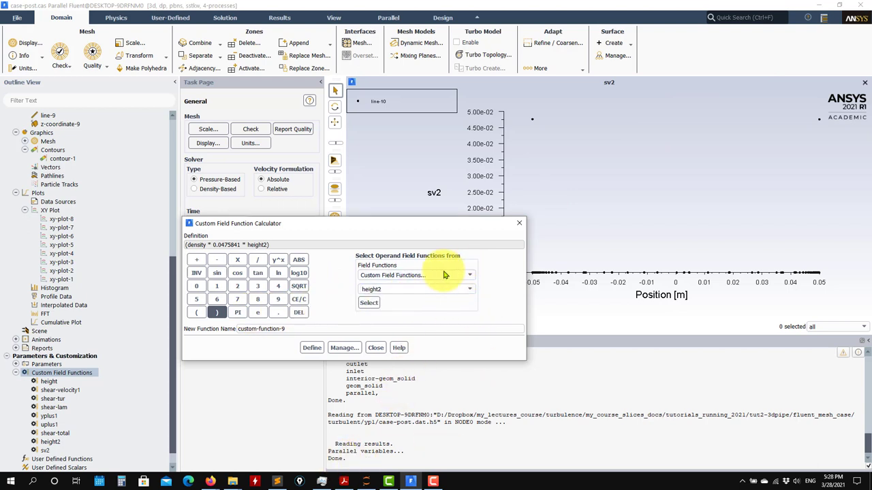
Divide the parenthesized expression by Molecular Viscosity from the Properties field functions.
{"action": "left_click", "coordinate": [257, 260]}
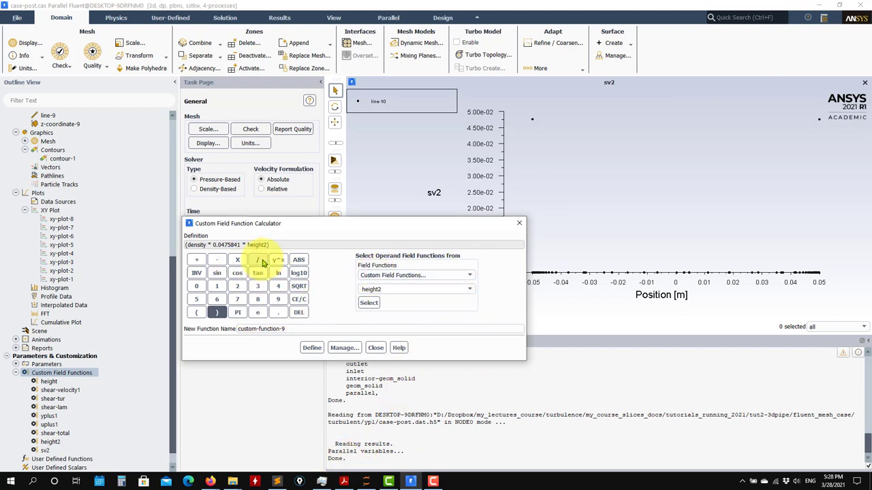
{"action": "left_click", "coordinate": [469, 275]}
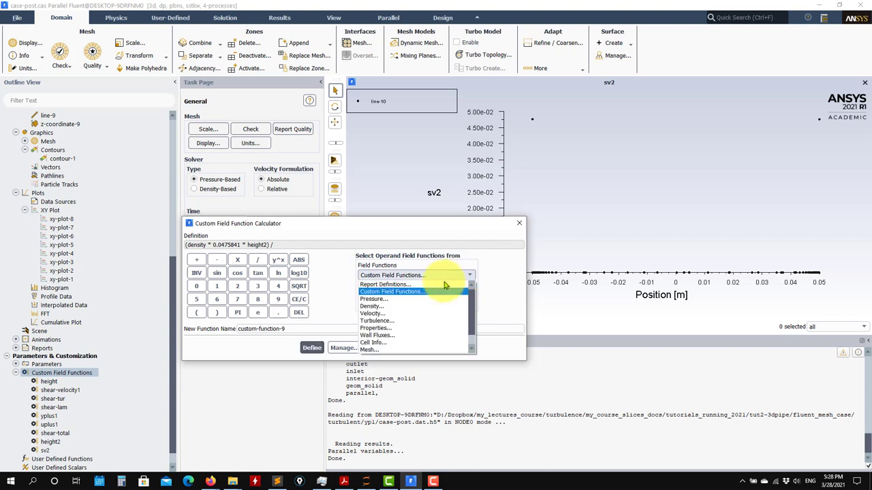
{"action": "left_click", "coordinate": [373, 328]}
{"action": "left_click", "coordinate": [369, 303]}
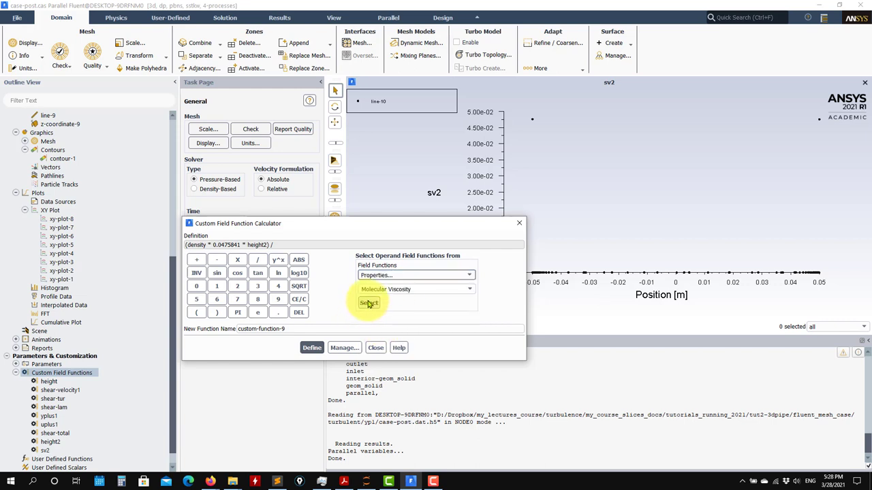
Name the custom field function yp2, define it, and close the calculator.
{"action": "left_click", "coordinate": [292, 328]}
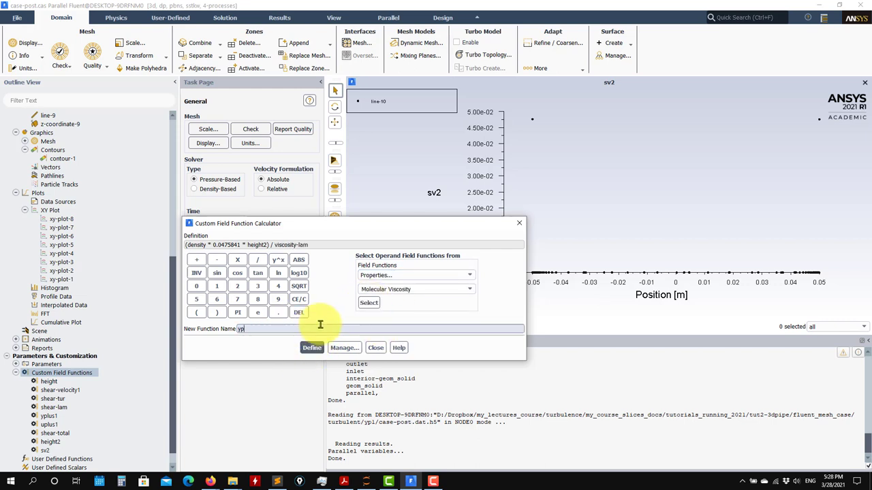
{"action": "type", "text": "yp2"}
{"action": "left_click", "coordinate": [312, 347]}
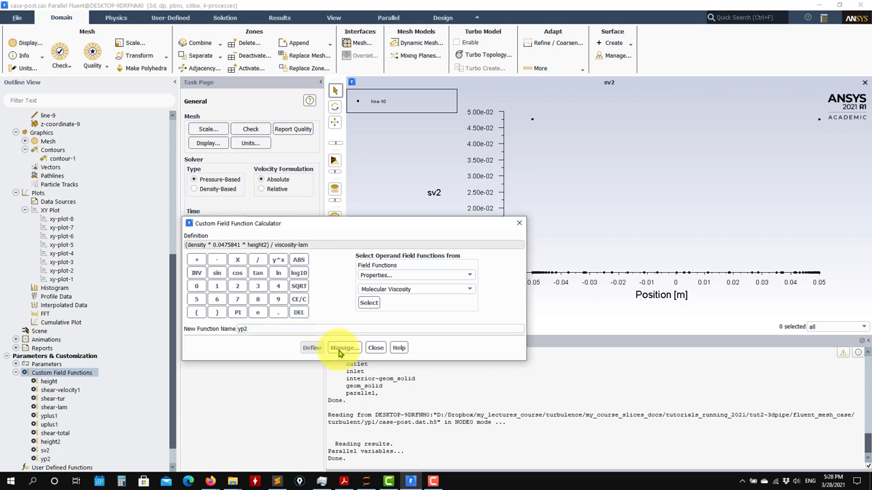
{"action": "left_click", "coordinate": [372, 349]}
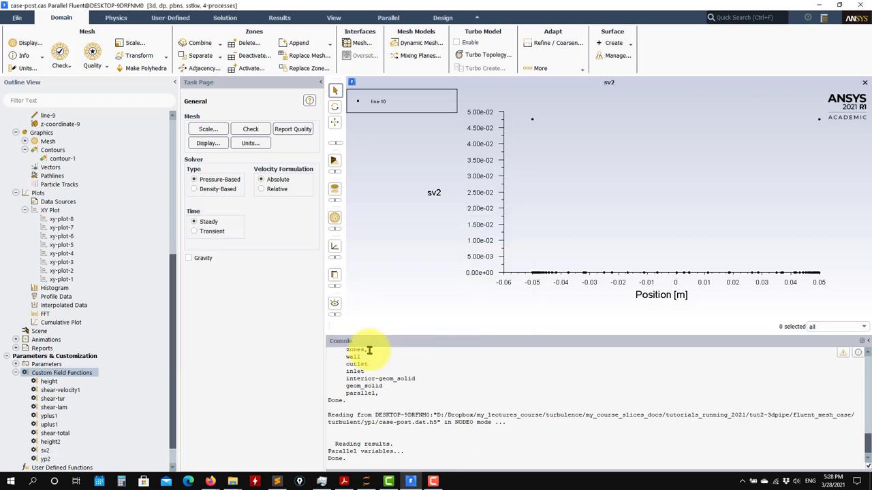
Start a new custom field function, consult the u+ formula in the PDF presentation, and begin the definition with Velocity Magnitude divided by.
{"action": "right_click", "coordinate": [68, 377]}
{"action": "left_click", "coordinate": [75, 391]}
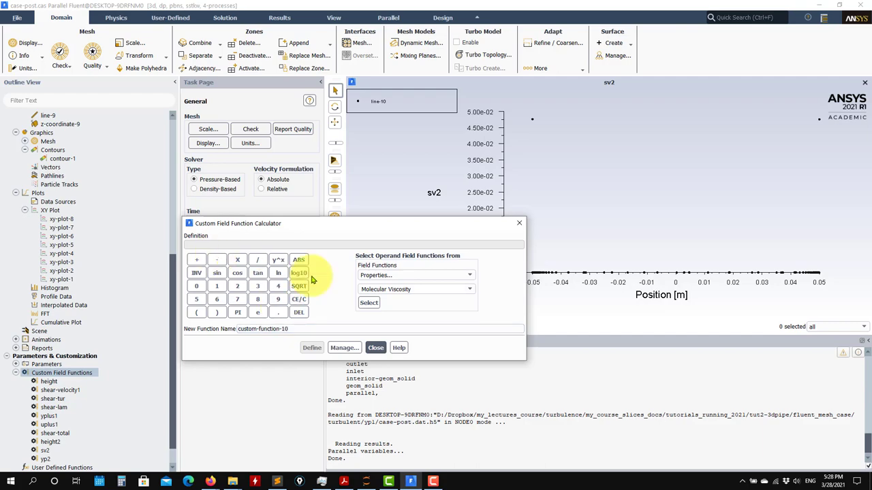
{"action": "left_click", "coordinate": [344, 481]}
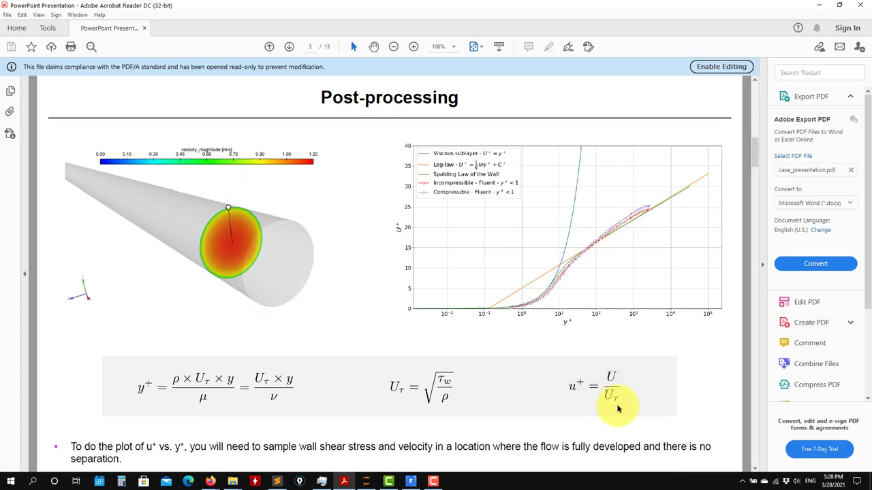
{"action": "left_click", "coordinate": [819, 5]}
{"action": "left_click", "coordinate": [461, 275]}
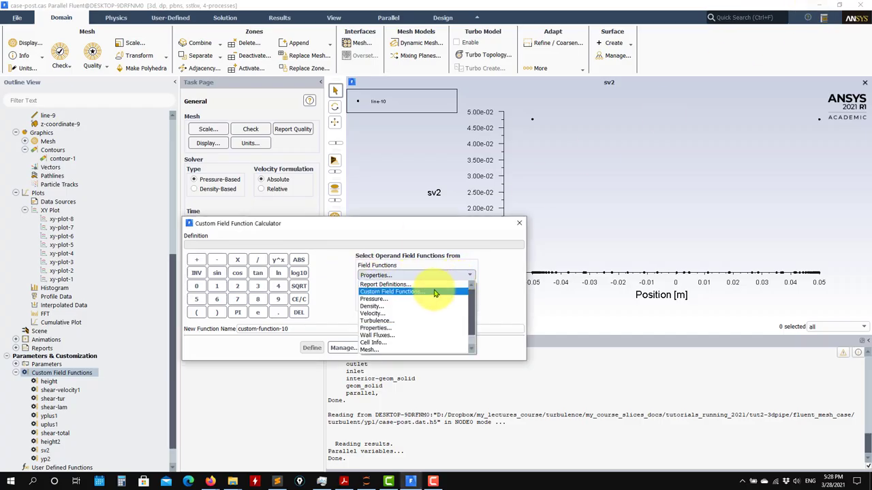
{"action": "left_click", "coordinate": [409, 313]}
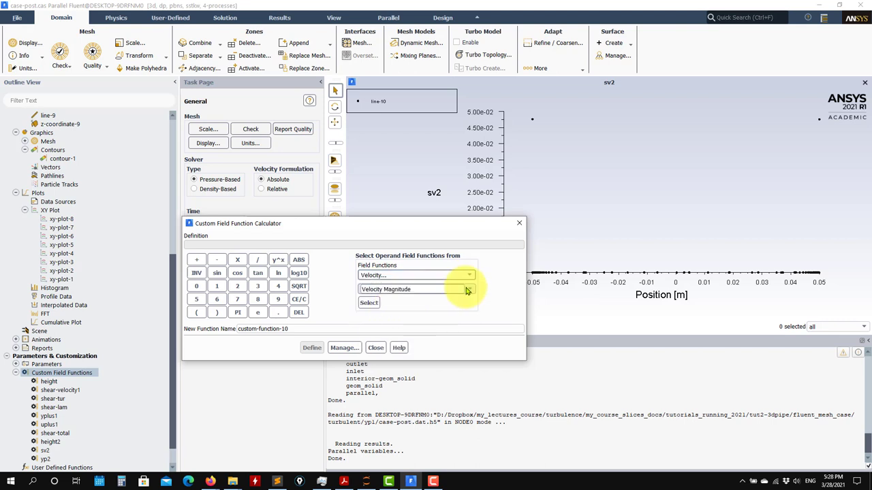
{"action": "left_click", "coordinate": [366, 304]}
{"action": "left_click", "coordinate": [257, 259]}
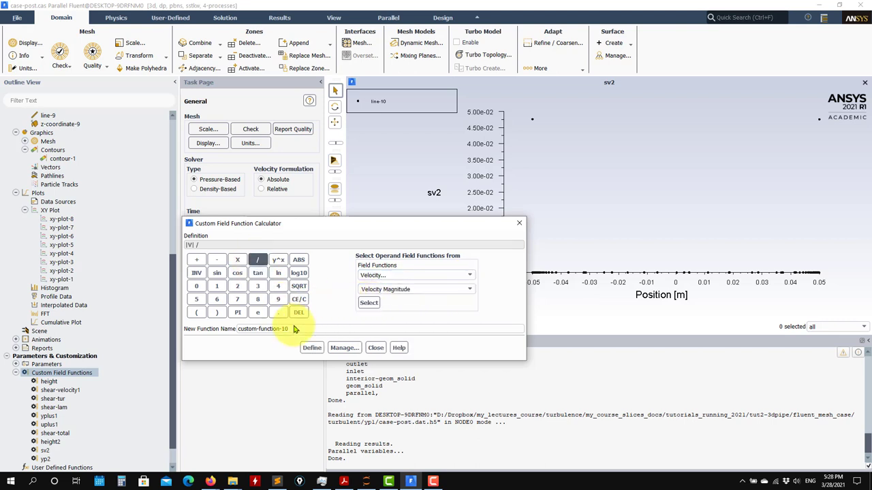
Look up the sv2 value at -0.05 in the test file and begin the divisor with 0.0.
{"action": "left_click", "coordinate": [279, 481]}
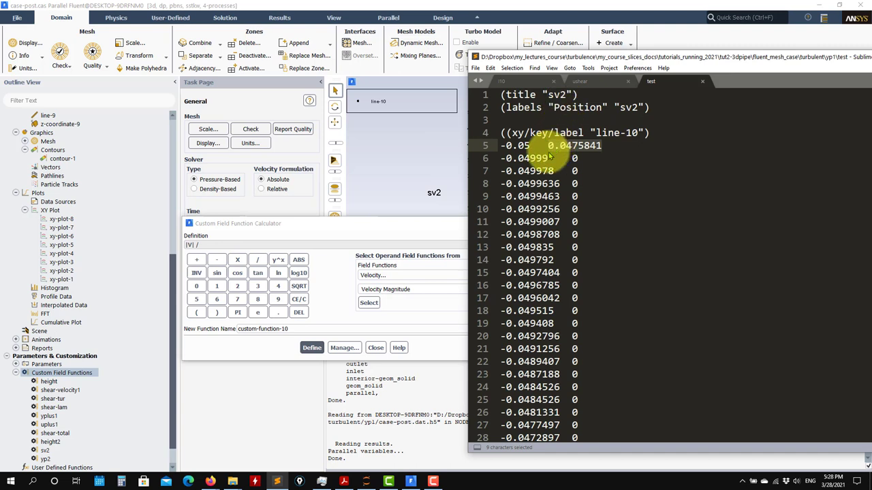
{"action": "left_click", "coordinate": [197, 289]}
{"action": "left_click", "coordinate": [278, 312]}
{"action": "left_click", "coordinate": [196, 286]}
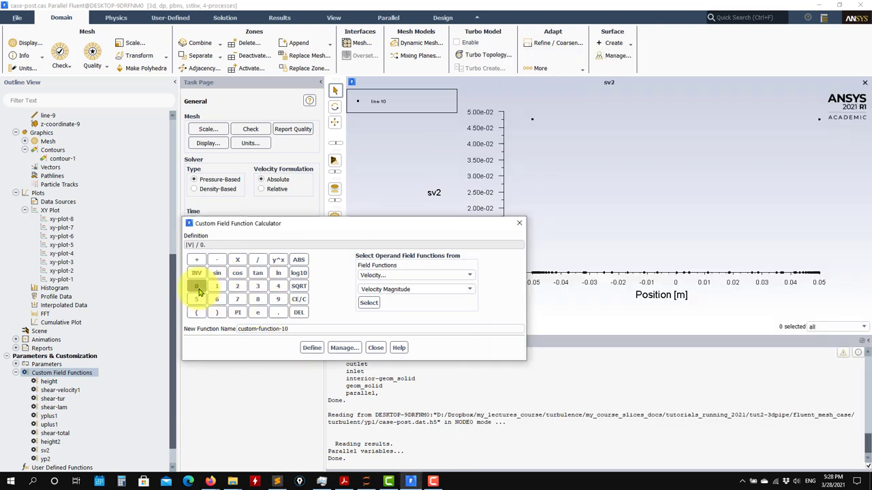
{"action": "left_click", "coordinate": [237, 299]}
{"action": "left_click", "coordinate": [280, 481]}
{"action": "left_click", "coordinate": [280, 481]}
{"action": "left_click", "coordinate": [196, 299]}
{"action": "left_click", "coordinate": [257, 299]}
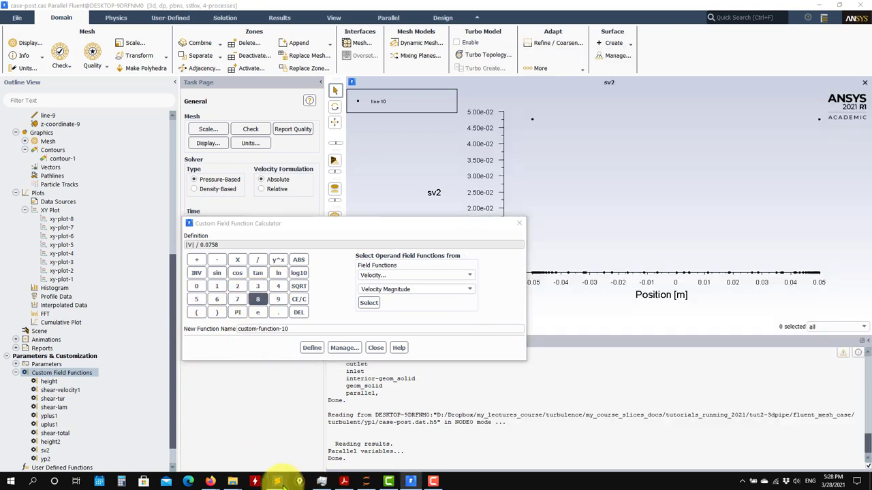
{"action": "left_click", "coordinate": [276, 481]}
{"action": "left_click", "coordinate": [277, 481]}
{"action": "left_click", "coordinate": [277, 286]}
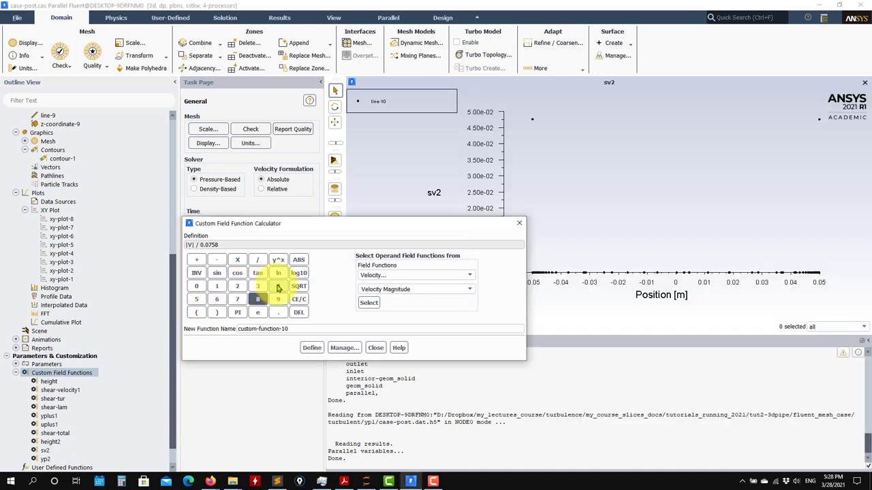
{"action": "left_click", "coordinate": [215, 286]}
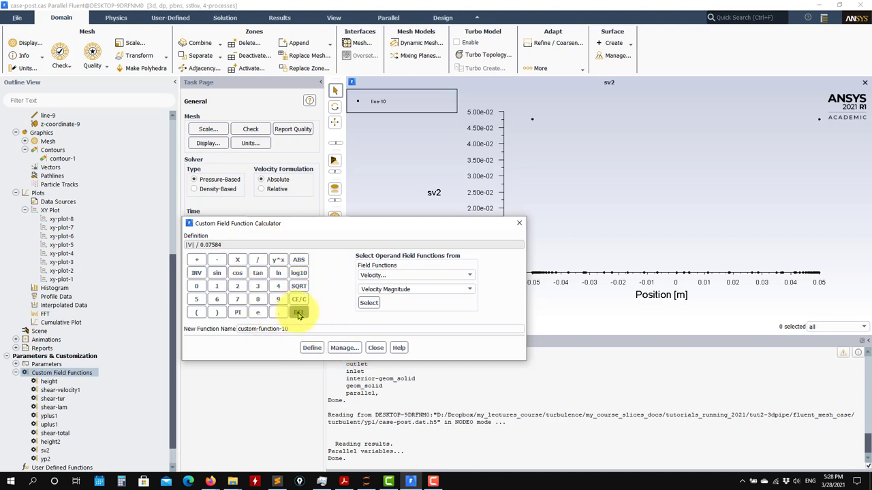
{"action": "left_click", "coordinate": [298, 313]}
Extend the divisor in the velocity magnitude definition to 0.04758, reading the digits from the sv2 value in the test file.
{"action": "left_click", "coordinate": [277, 481]}
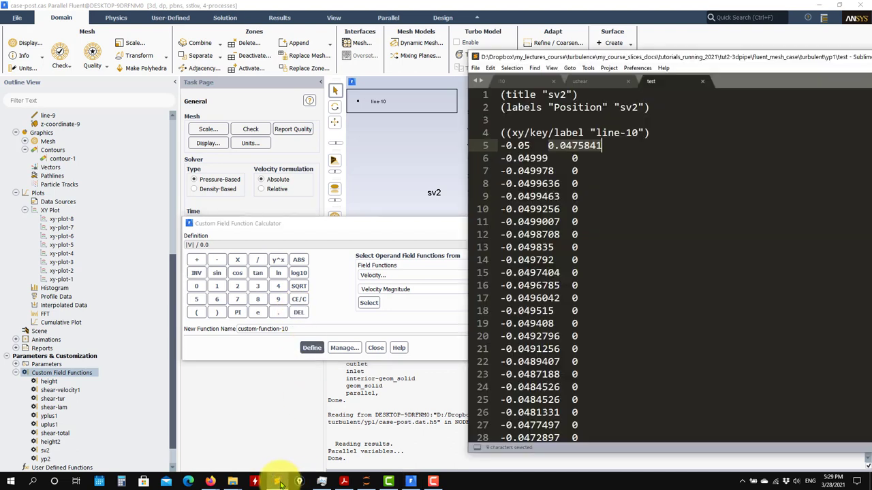
{"action": "left_click", "coordinate": [278, 481]}
{"action": "left_click", "coordinate": [278, 286]}
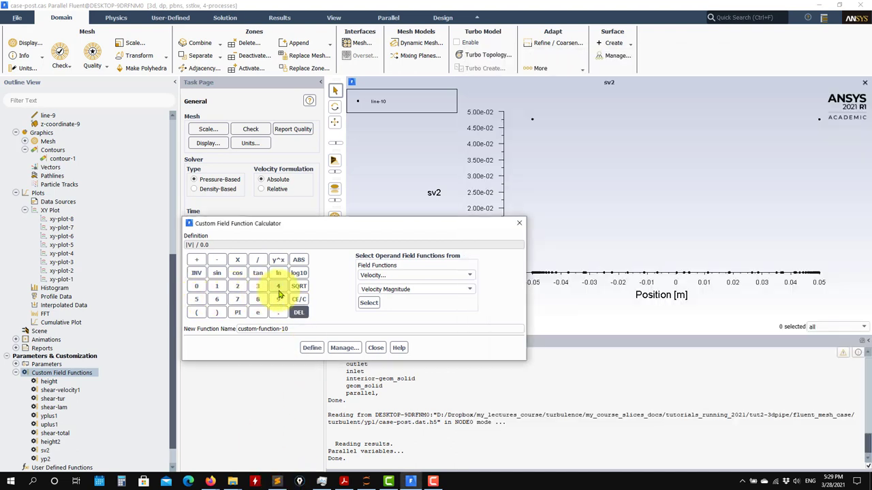
{"action": "left_click", "coordinate": [237, 299]}
{"action": "left_click", "coordinate": [277, 481]}
{"action": "left_click", "coordinate": [277, 481]}
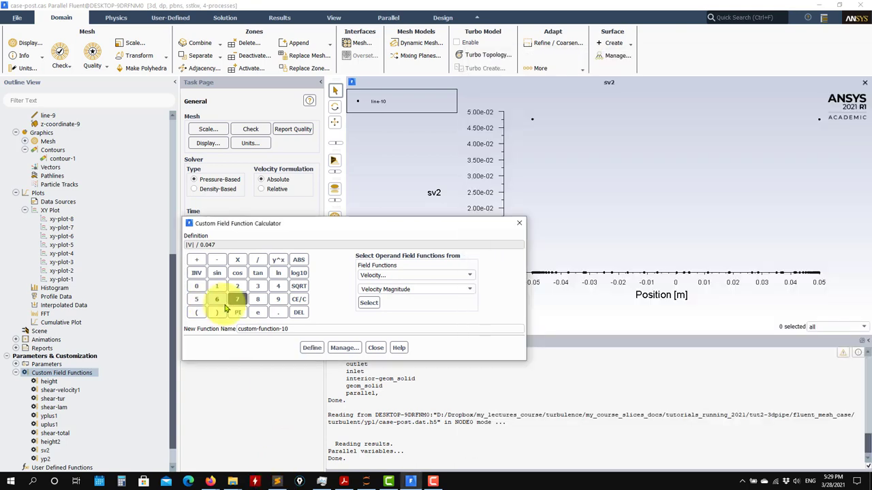
{"action": "left_click", "coordinate": [201, 301]}
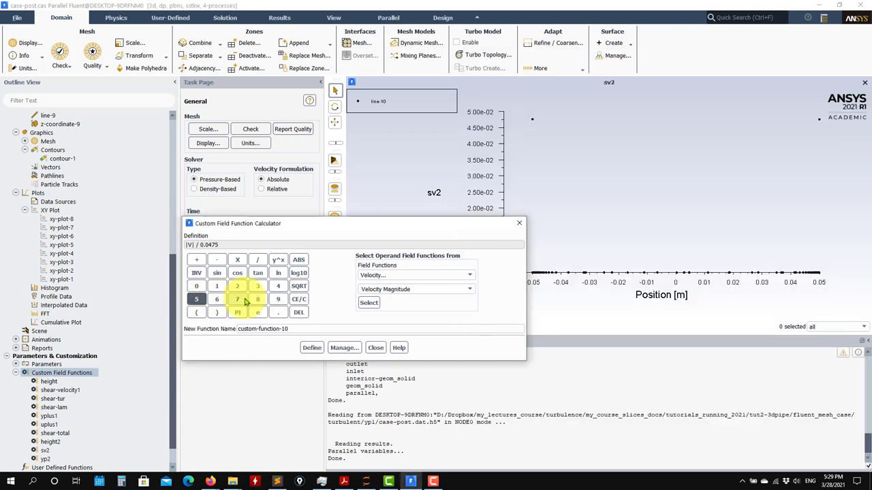
{"action": "left_click", "coordinate": [277, 481]}
{"action": "left_click", "coordinate": [277, 480]}
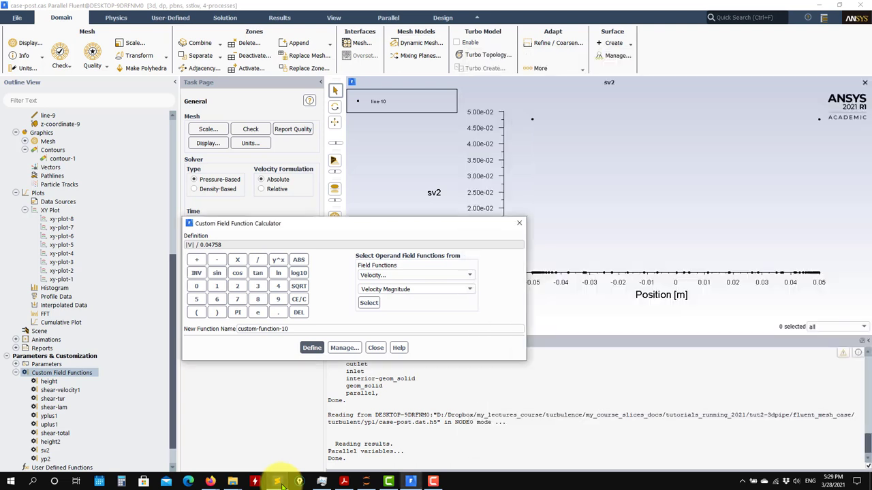
Complete the divisor as 0.0475841, define the custom field function as up2, and close the calculator.
{"action": "left_click", "coordinate": [278, 287]}
{"action": "left_click", "coordinate": [217, 286]}
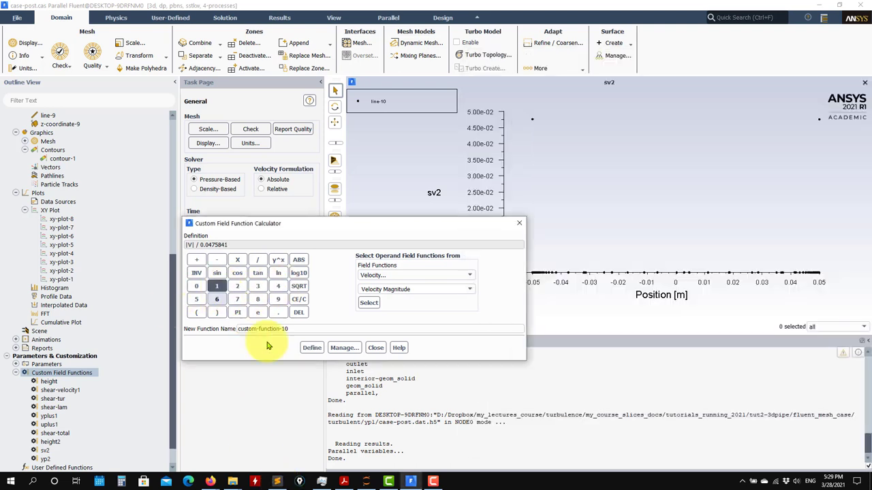
{"action": "left_click", "coordinate": [314, 348]}
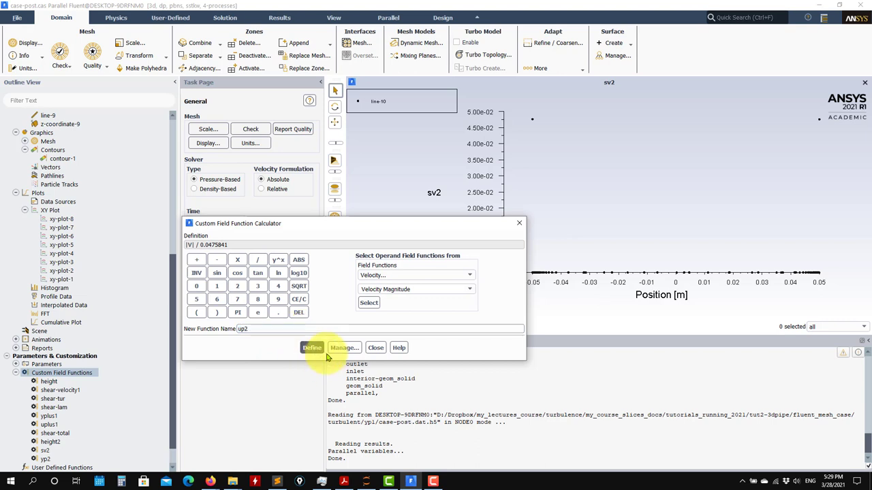
{"action": "left_click", "coordinate": [375, 349]}
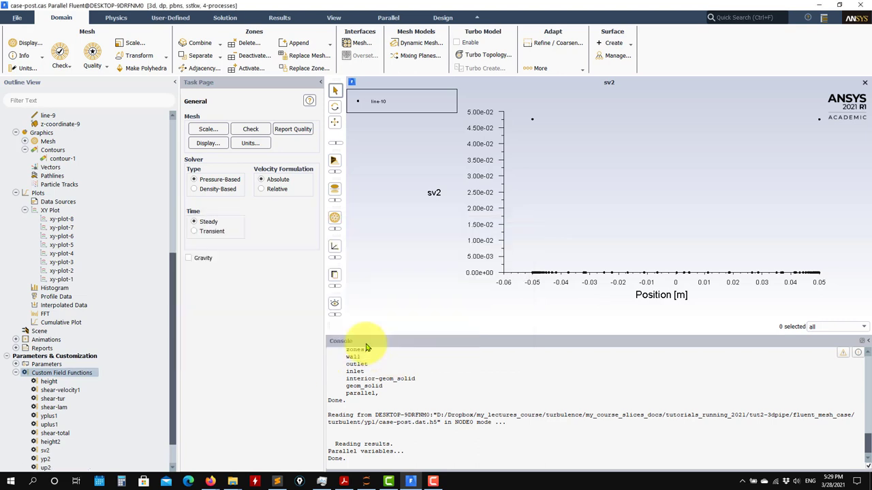
Create a new XY plot with Position on X Axis off and the custom field function up2 on the Y axis.
{"action": "right_click", "coordinate": [56, 213]}
{"action": "left_click", "coordinate": [70, 217]}
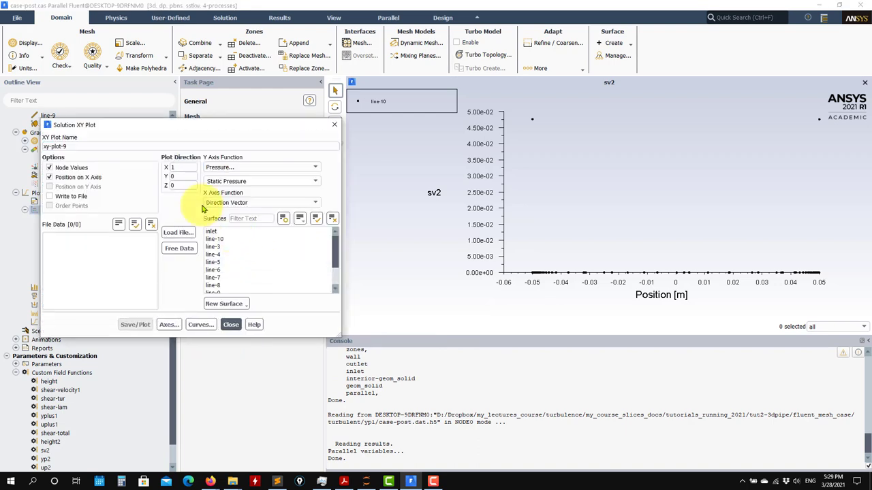
{"action": "left_click", "coordinate": [312, 171]}
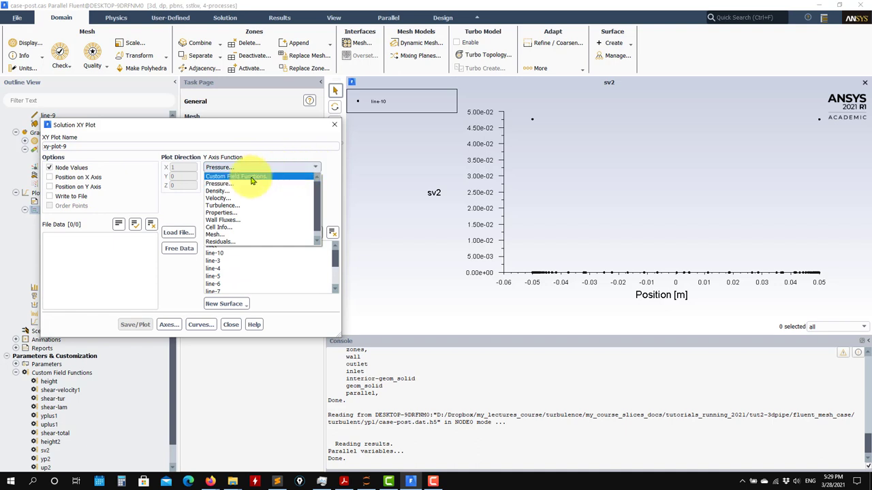
{"action": "left_click", "coordinate": [312, 180]}
{"action": "left_click", "coordinate": [318, 182]}
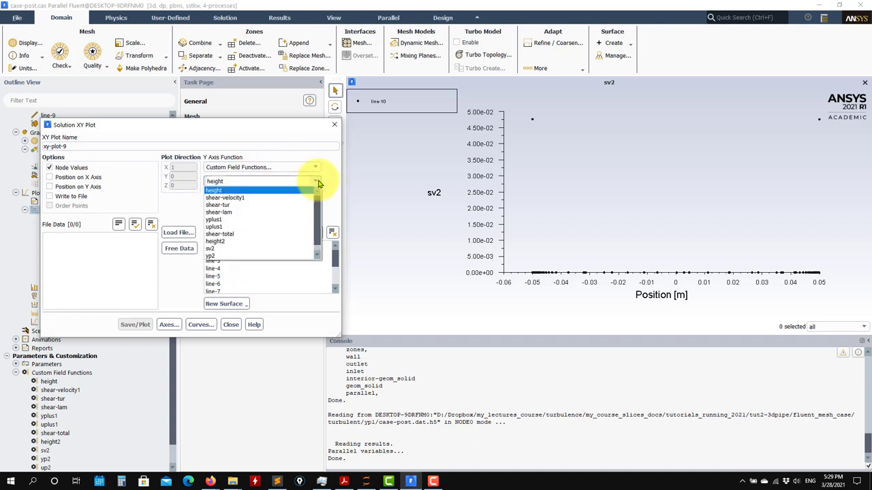
{"action": "left_click", "coordinate": [229, 257]}
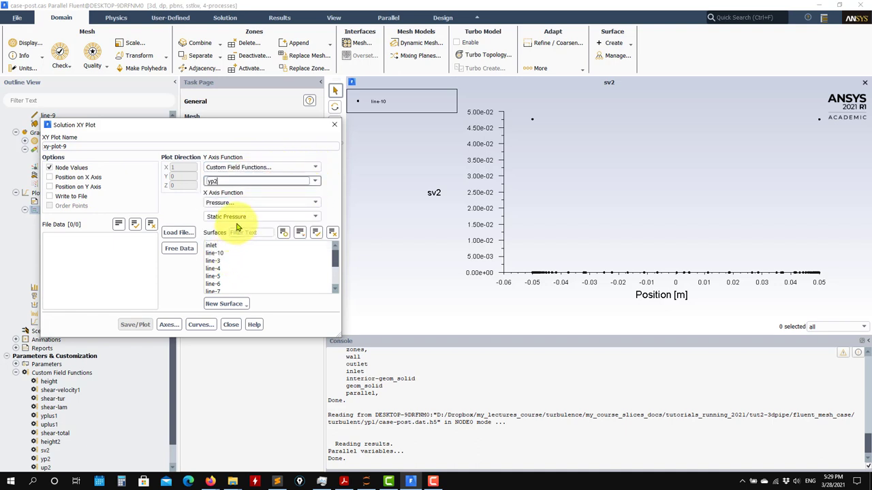
{"action": "left_click", "coordinate": [315, 204]}
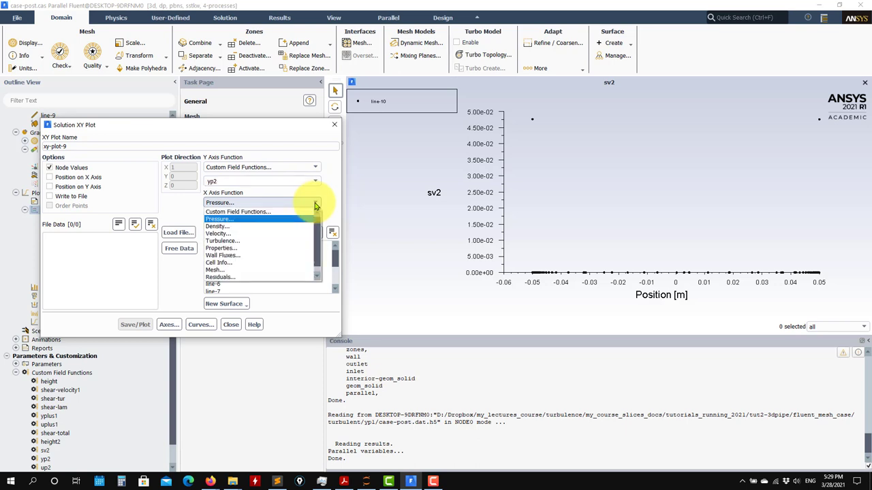
{"action": "left_click", "coordinate": [316, 182]}
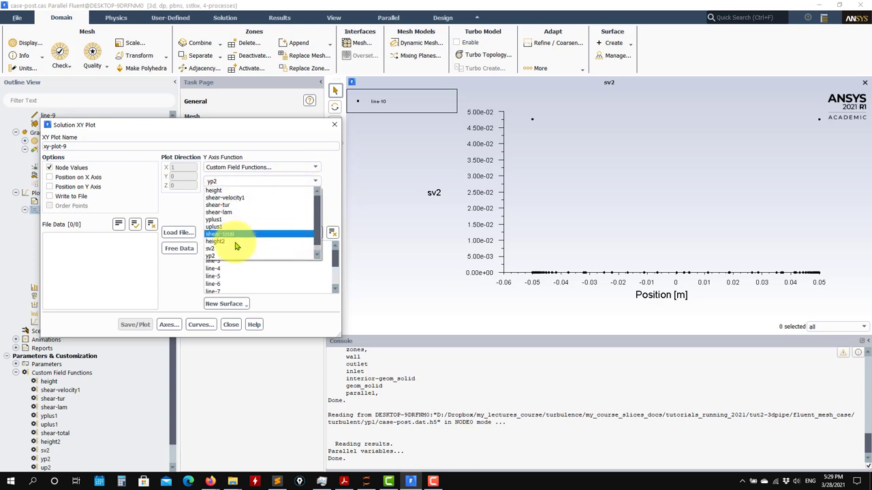
{"action": "left_click", "coordinate": [219, 256]}
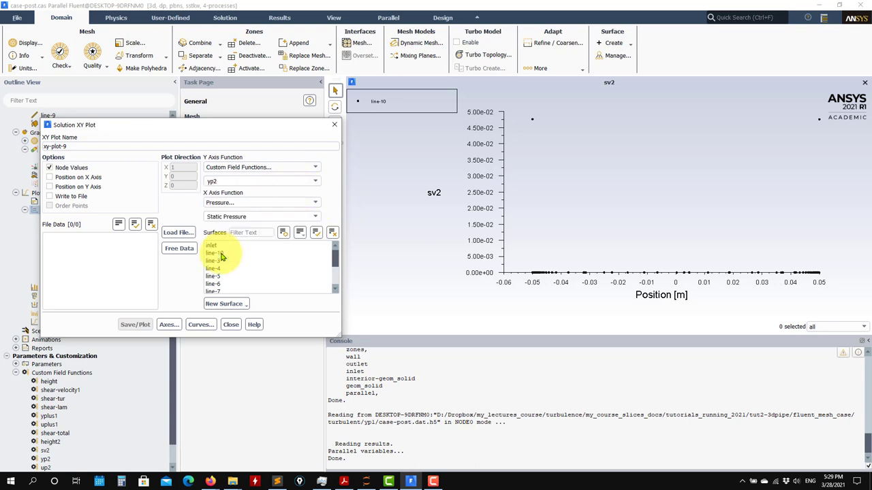
Set the X axis function to the custom field function yp2 and plot it for line-10.
{"action": "left_click", "coordinate": [317, 203]}
{"action": "left_click", "coordinate": [272, 209]}
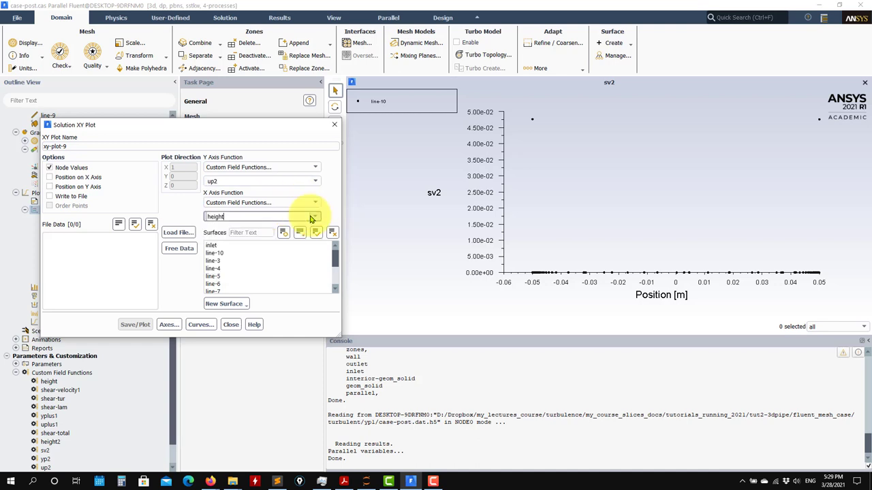
{"action": "left_click", "coordinate": [310, 217]}
{"action": "left_click", "coordinate": [217, 291]}
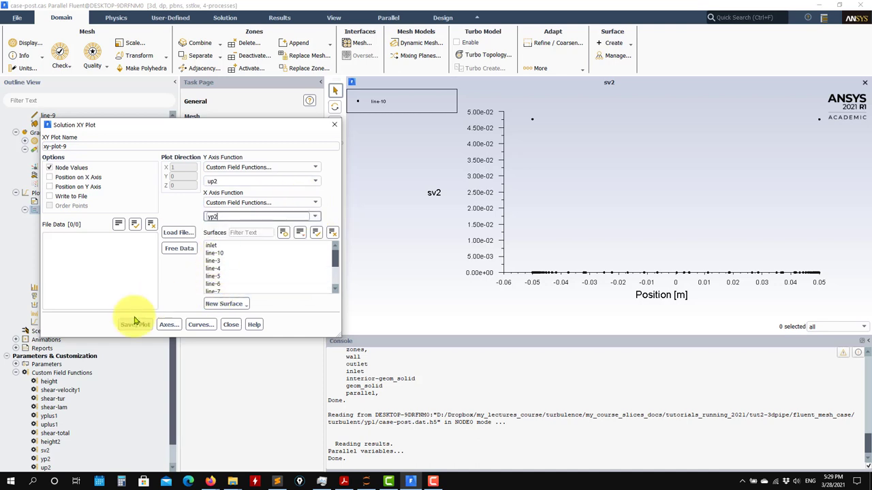
{"action": "left_click", "coordinate": [215, 252]}
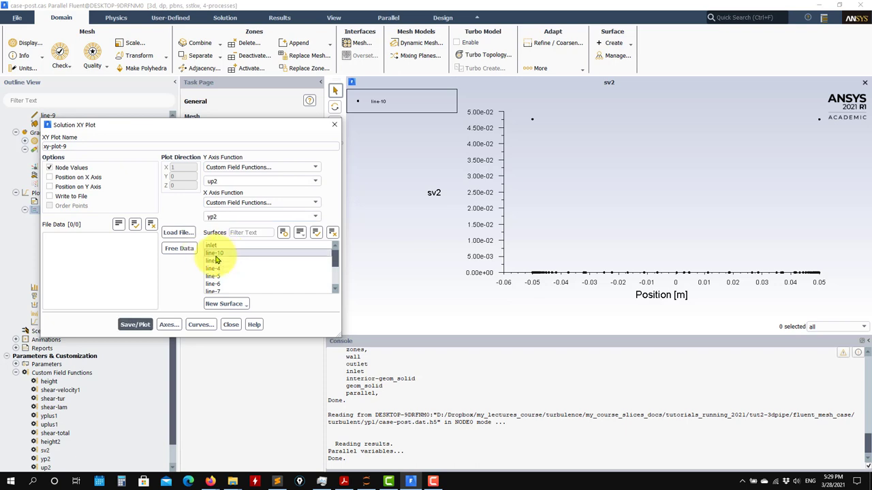
{"action": "left_click", "coordinate": [131, 325]}
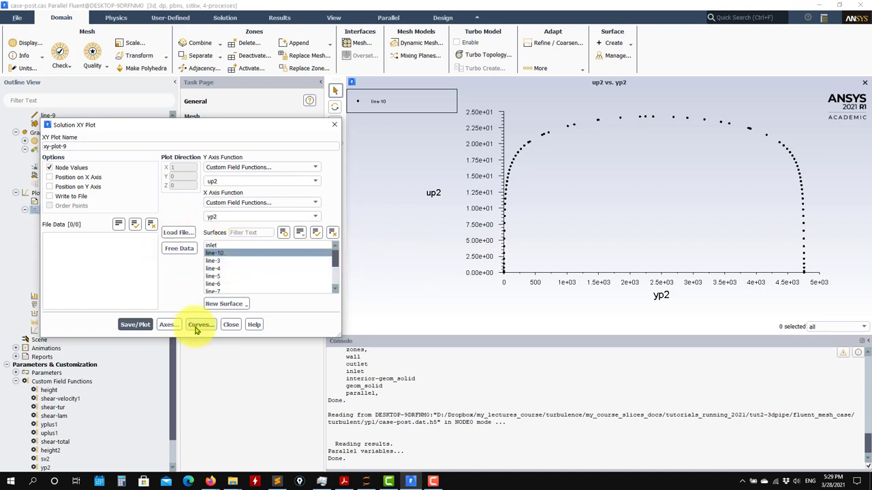
Switch the plot's X axis to a logarithmic scale and redraw the plot.
{"action": "left_click", "coordinate": [166, 324]}
{"action": "left_click", "coordinate": [192, 300]}
{"action": "left_click", "coordinate": [301, 350]}
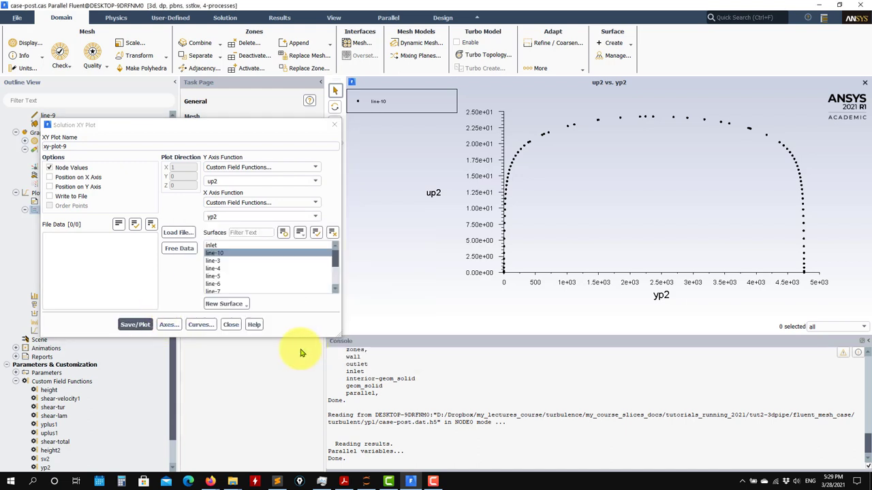
{"action": "left_click", "coordinate": [135, 325]}
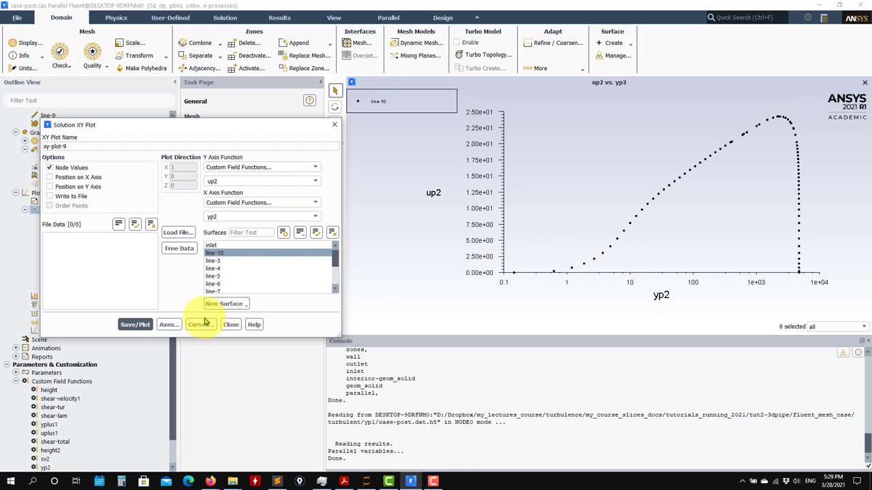
Turn off the logarithmic scale on the X axis and redraw the up2 versus yp2 plot.
{"action": "left_click", "coordinate": [168, 324]}
{"action": "left_click", "coordinate": [193, 300]}
{"action": "left_click", "coordinate": [276, 350]}
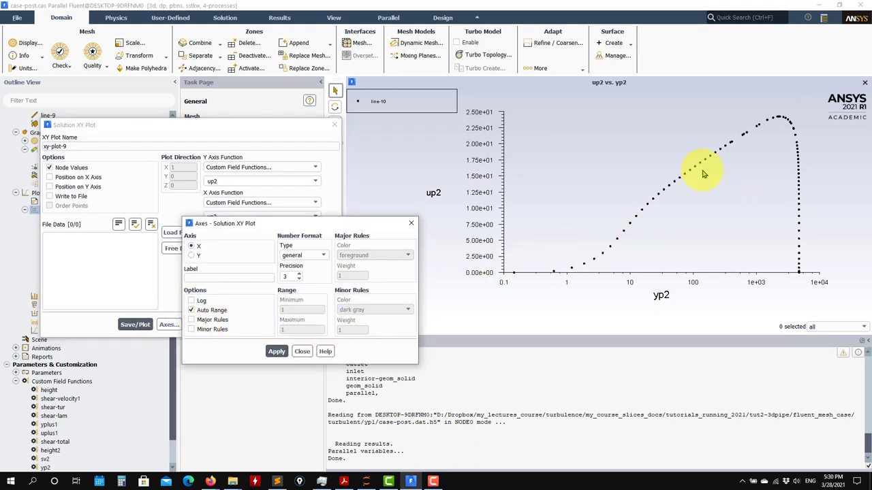
{"action": "left_click", "coordinate": [302, 351]}
{"action": "left_click", "coordinate": [136, 325]}
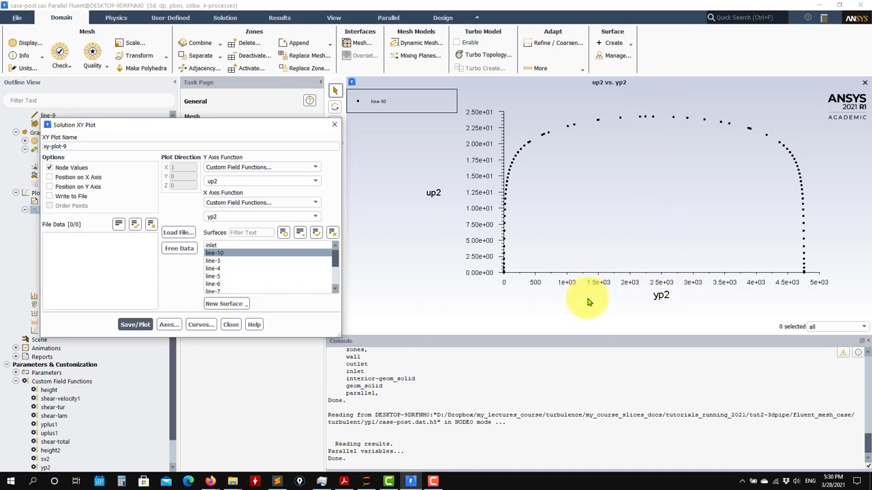
Enable the logarithmic scale on the X axis, turn off Auto Range, and set the range maximum to 2500.
{"action": "left_click", "coordinate": [167, 325]}
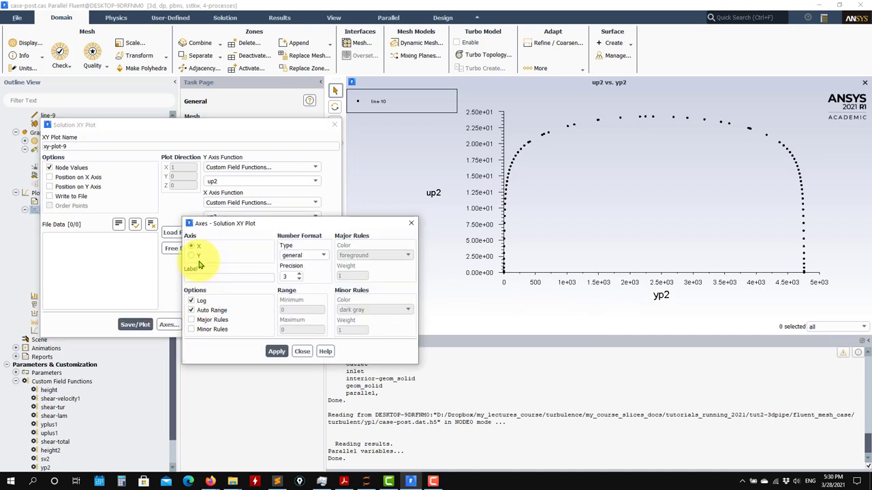
{"action": "left_click", "coordinate": [207, 311]}
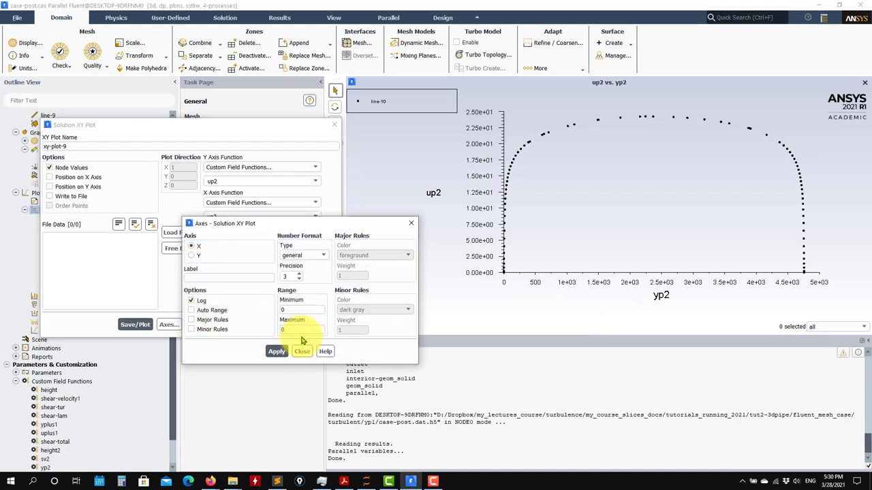
{"action": "left_click", "coordinate": [305, 329]}
{"action": "type", "text": "25"}
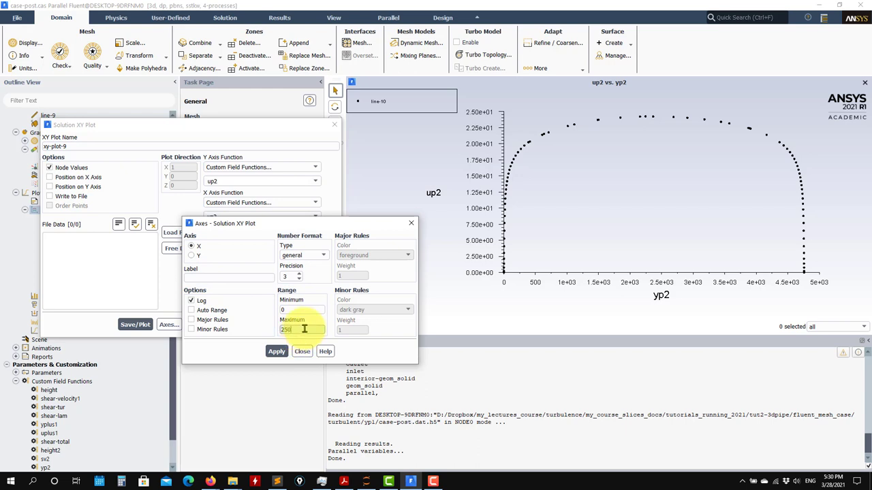
{"action": "type", "text": "00"}
{"action": "left_click", "coordinate": [277, 352]}
{"action": "left_click", "coordinate": [495, 249]}
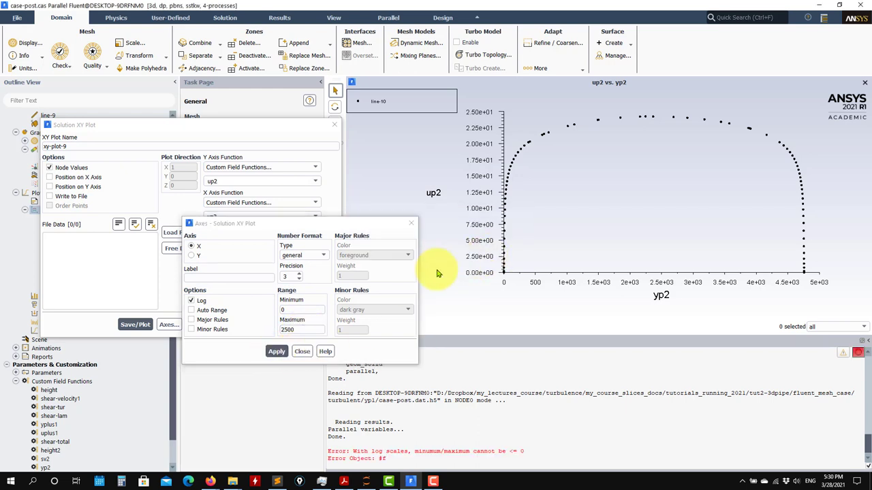
Set the X axis range minimum to 0.0001 and redraw the plot.
{"action": "left_click", "coordinate": [301, 310]}
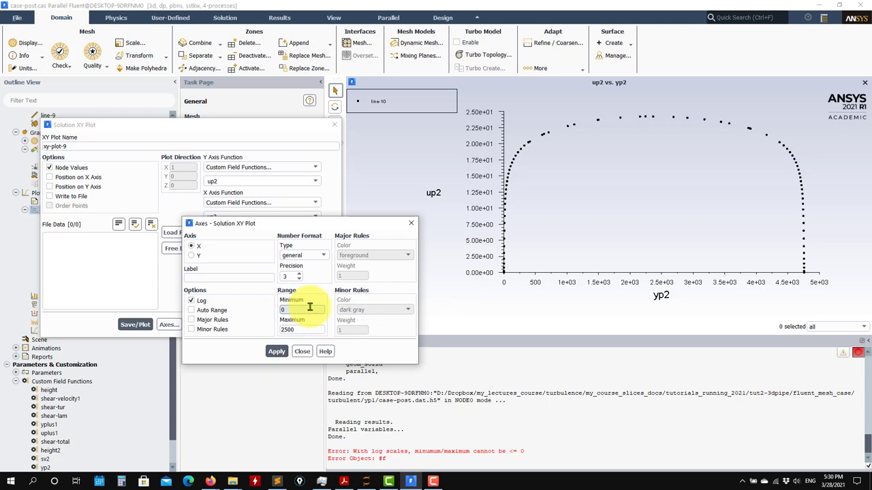
{"action": "left_click", "coordinate": [302, 351]}
{"action": "left_click", "coordinate": [134, 324]}
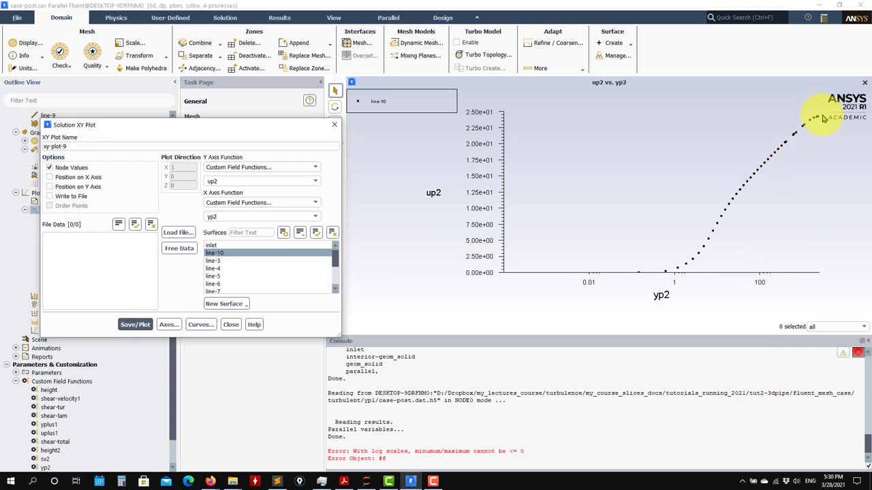
Set the X axis range minimum to 1e-07 and redraw the plot.
{"action": "left_click", "coordinate": [200, 325]}
{"action": "left_click", "coordinate": [172, 328]}
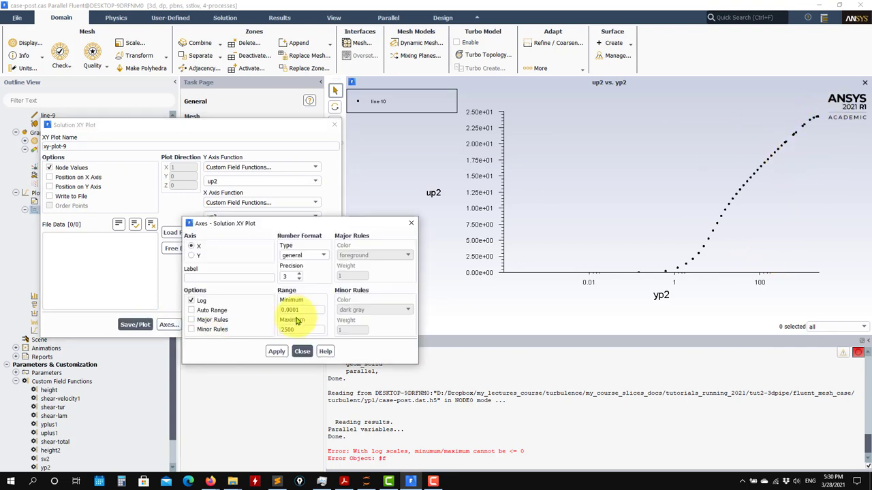
{"action": "left_click", "coordinate": [273, 352]}
{"action": "left_click", "coordinate": [302, 352]}
{"action": "left_click", "coordinate": [136, 326]}
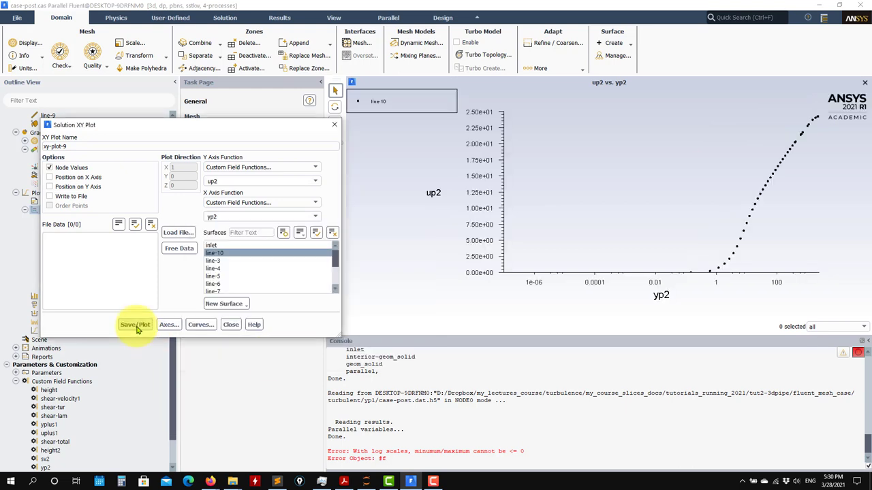
Set the X axis range maximum to 3000 and redraw the up2 versus yp2 plot.
{"action": "left_click", "coordinate": [169, 325]}
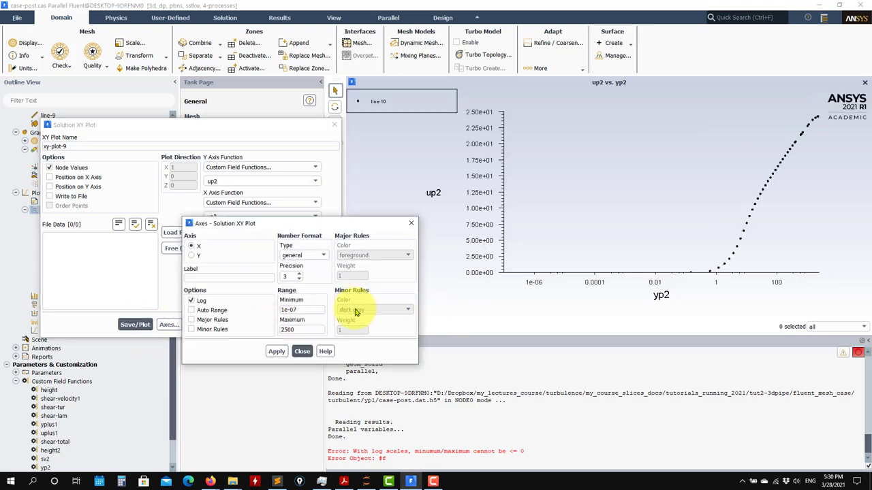
{"action": "double_click", "coordinate": [303, 331]}
{"action": "type", "text": "3"}
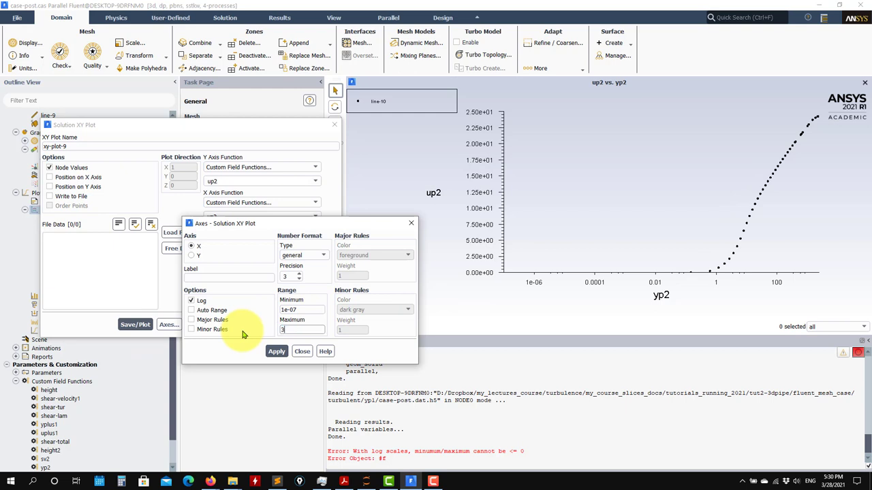
{"action": "type", "text": "000"}
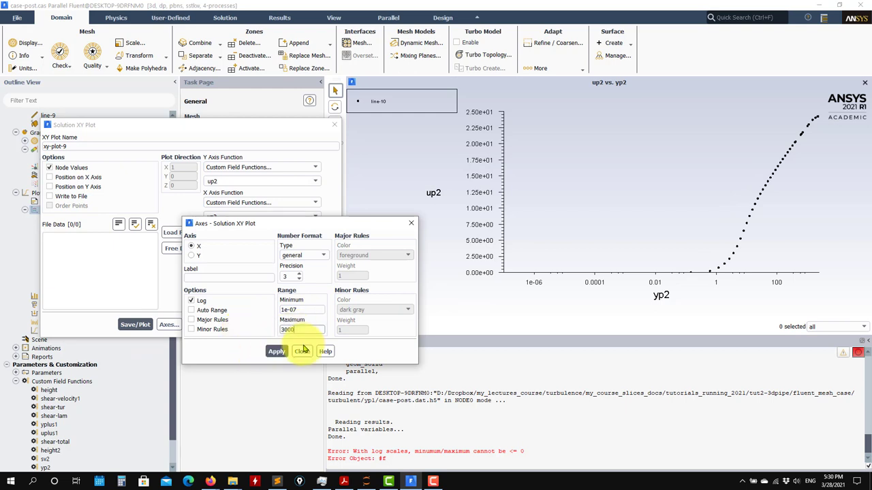
{"action": "left_click", "coordinate": [276, 352]}
{"action": "left_click", "coordinate": [302, 352]}
{"action": "left_click", "coordinate": [136, 325]}
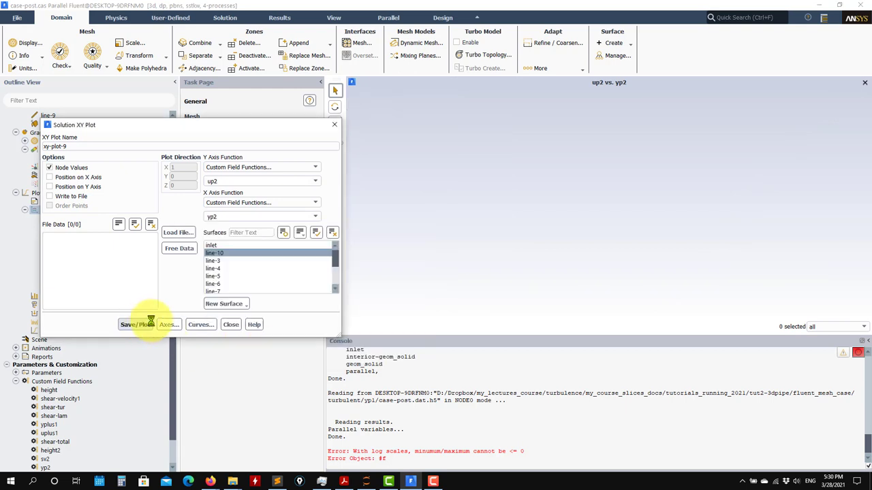
Browse to the ascii_validation_data folder for loading XY plot data and list all file types.
{"action": "left_click", "coordinate": [177, 232]}
{"action": "double_click", "coordinate": [361, 178]}
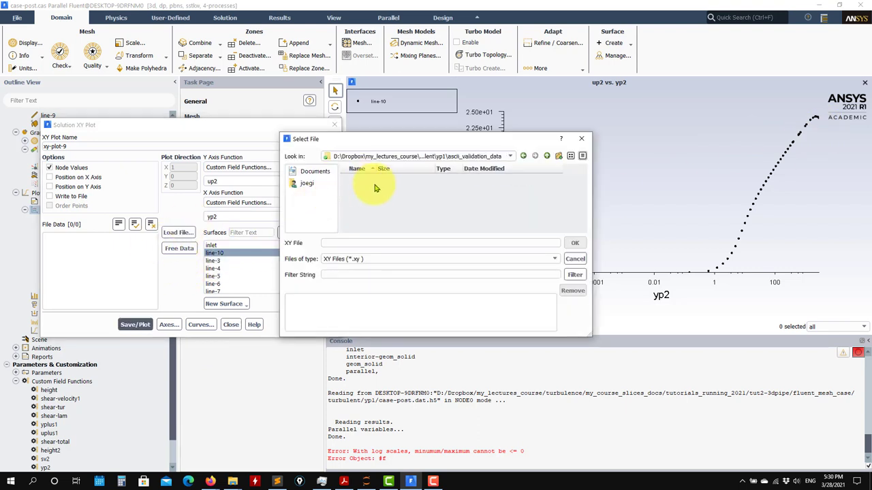
{"action": "left_click", "coordinate": [521, 260]}
{"action": "left_click", "coordinate": [367, 275]}
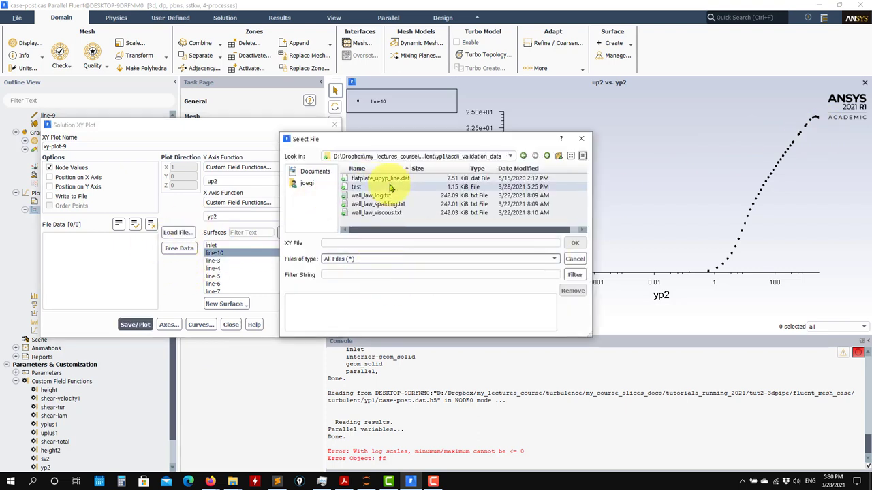
Load all five files from flatplate_upyp_line.dat through wall_law_viscous.txt, plot them together with line-10, and close the XY plot setup.
{"action": "left_click", "coordinate": [372, 178]}
{"action": "left_click", "coordinate": [372, 213], "text": "shift"}
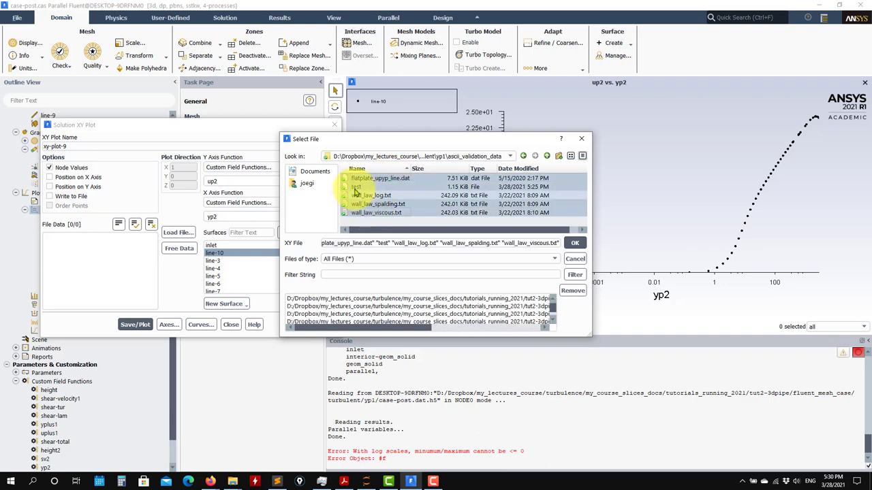
{"action": "left_click", "coordinate": [383, 196]}
{"action": "left_click", "coordinate": [371, 178]}
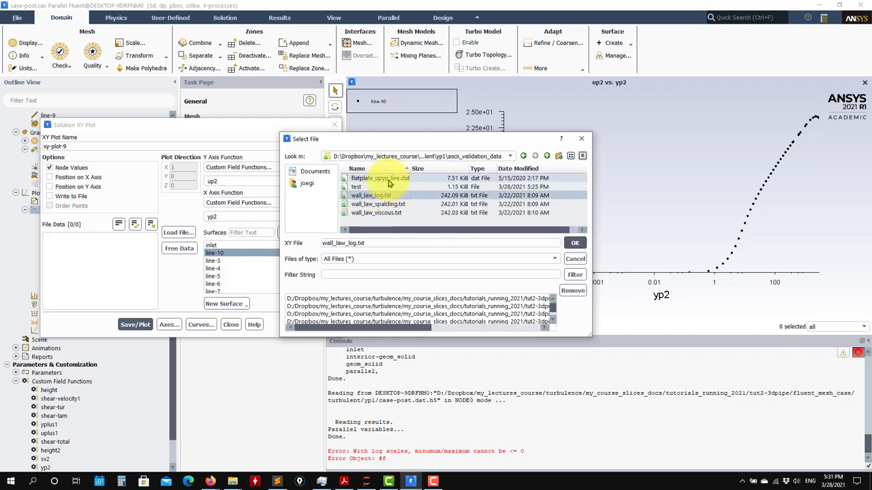
{"action": "left_click", "coordinate": [374, 213], "text": "shift"}
{"action": "left_click", "coordinate": [575, 243]}
{"action": "left_click", "coordinate": [135, 324]}
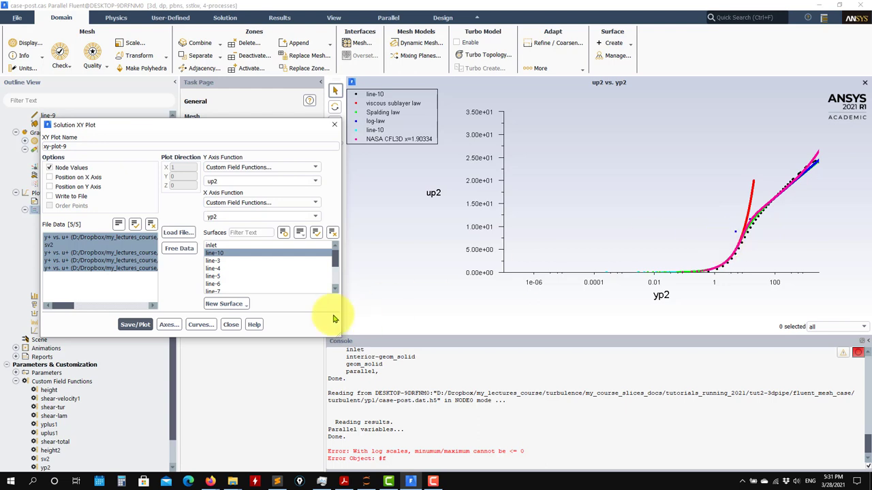
{"action": "left_click", "coordinate": [230, 325]}
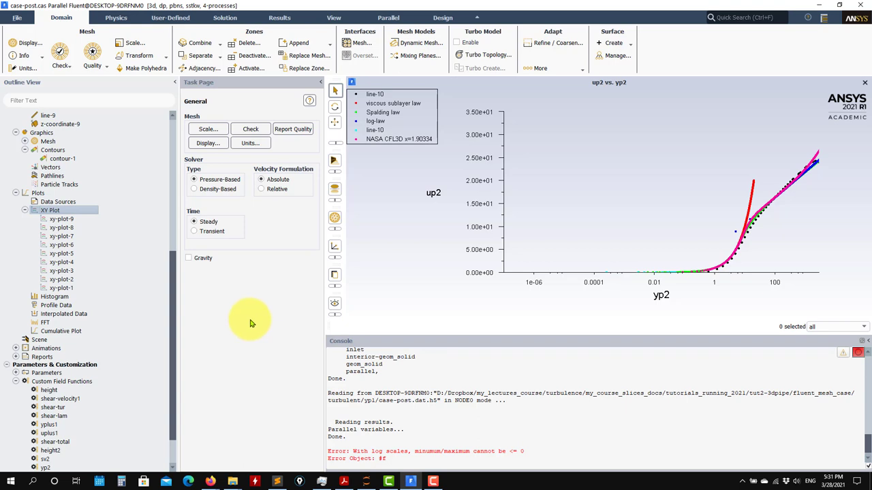
Switch to the case presentation PDF in Adobe Acrobat Reader to view the Post-processing page's reference u+ versus y+ plot.
{"action": "scroll", "coordinate": [91, 236], "scroll_direction": "up", "scroll_amount": 3}
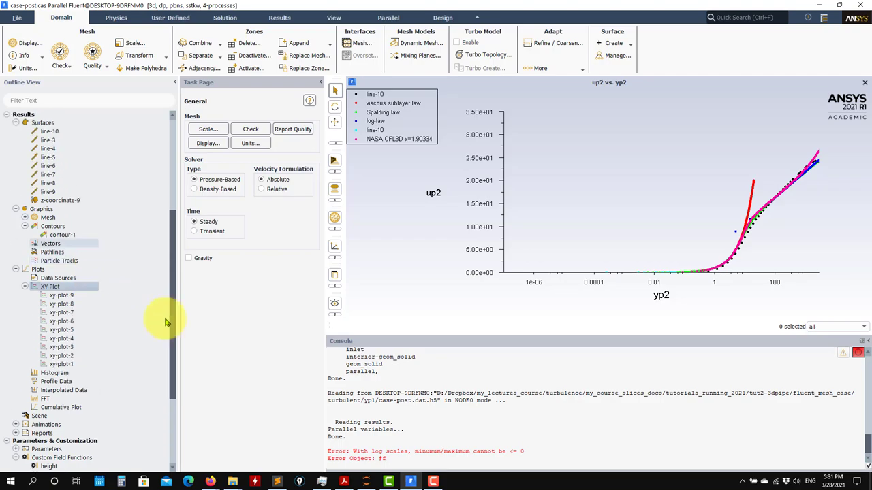
{"action": "left_click", "coordinate": [344, 481]}
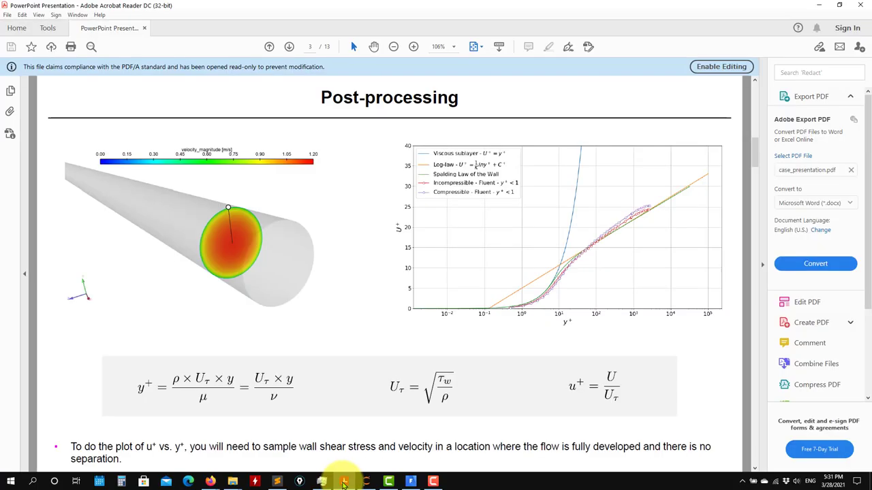